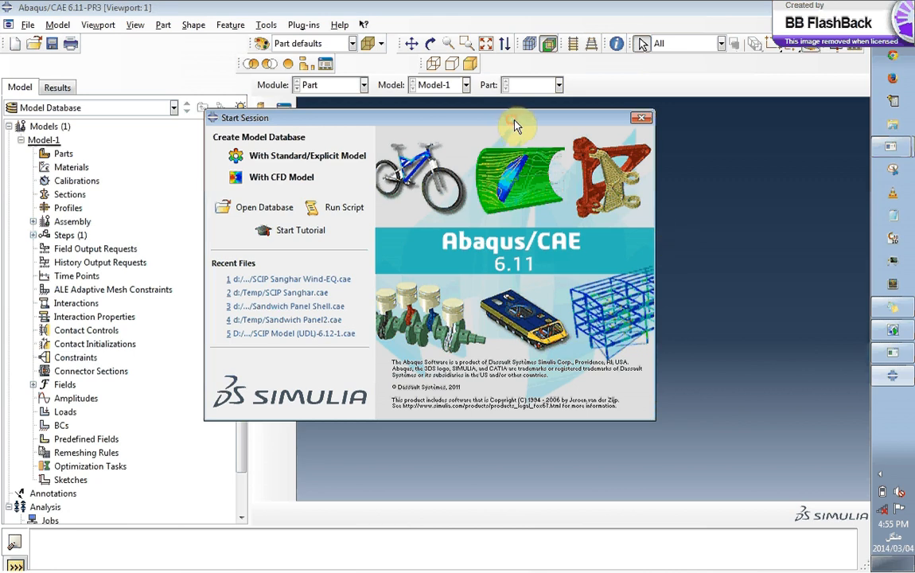
Create a new Standard/Explicit model database and dock the loose toolbars into the single upper toolbar row
{"action": "left_click_drag", "start_coordinate": [513, 125], "coordinate": [601, 137]}
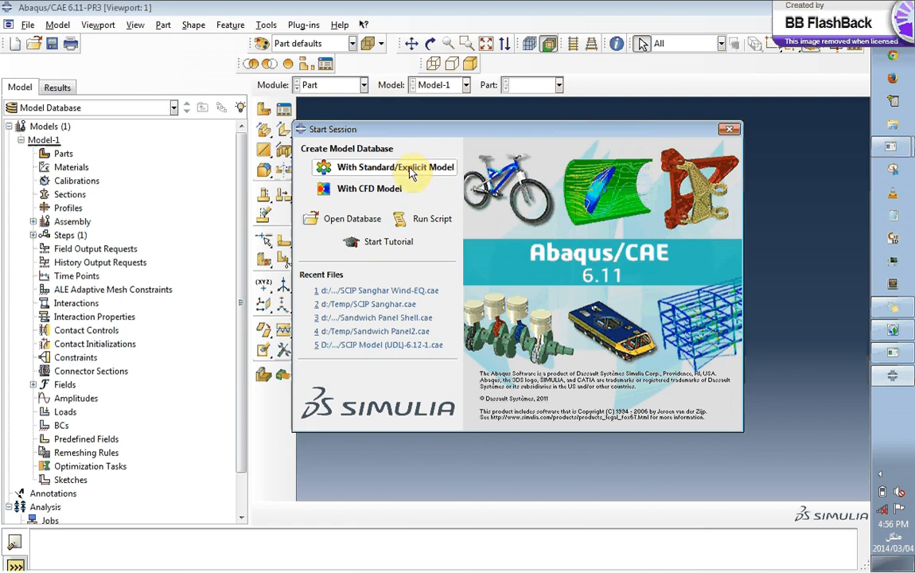
{"action": "left_click", "coordinate": [411, 173]}
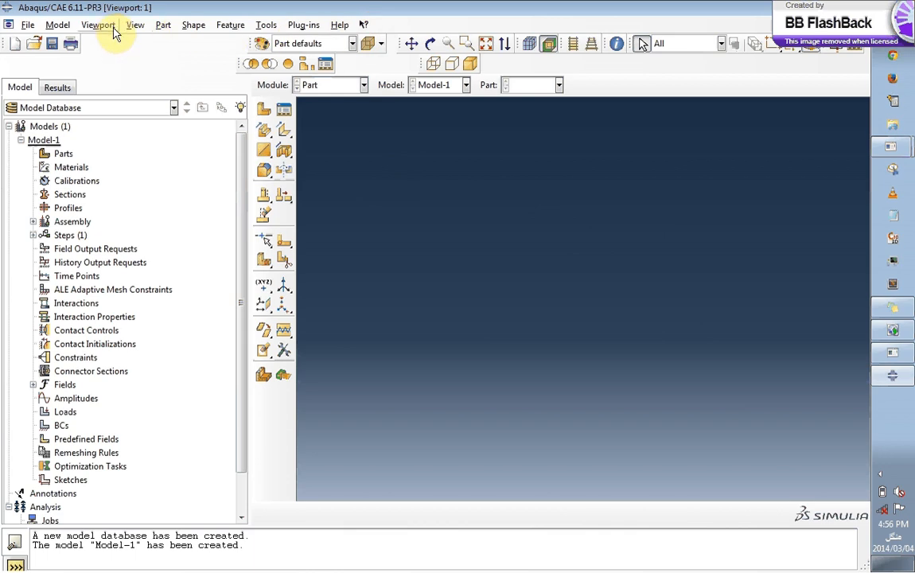
{"action": "left_click_drag", "start_coordinate": [241, 64], "coordinate": [163, 41]}
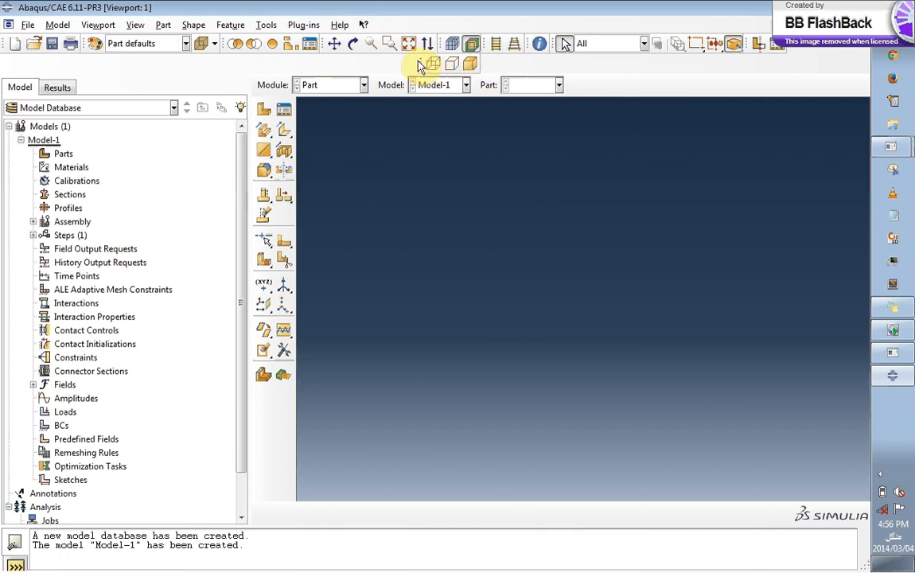
{"action": "left_click_drag", "start_coordinate": [422, 63], "coordinate": [746, 34]}
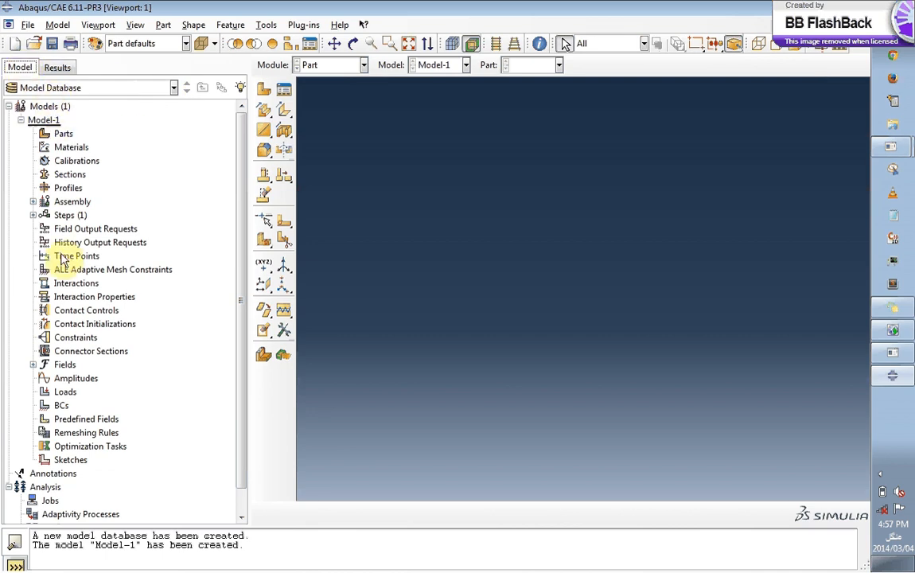
{"action": "right_click", "coordinate": [40, 108]}
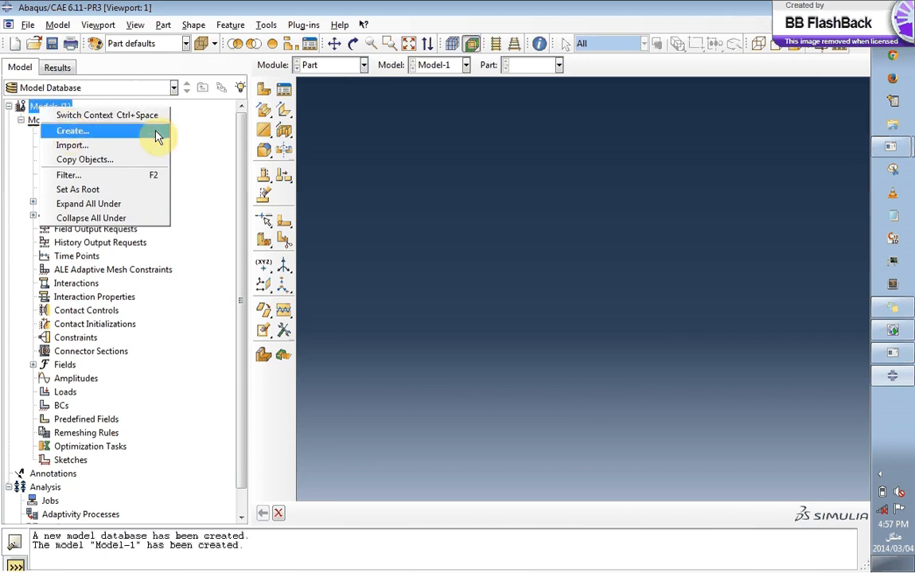
{"action": "left_click", "coordinate": [187, 131]}
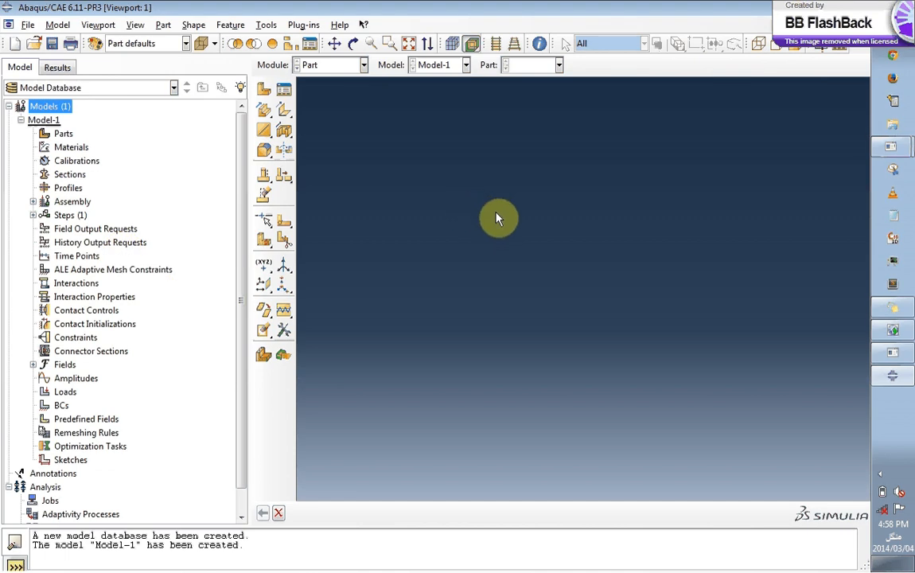
{"action": "left_click", "coordinate": [63, 134]}
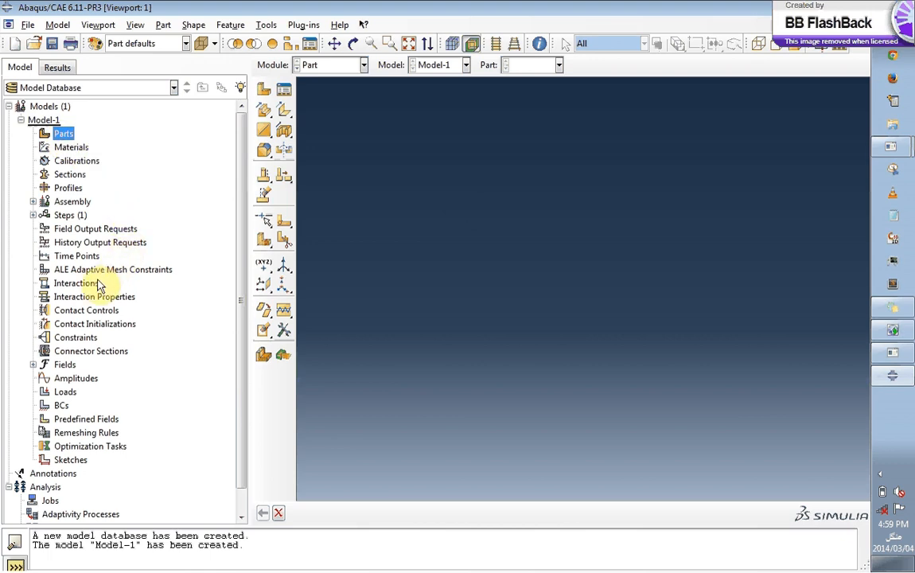
{"action": "left_click", "coordinate": [69, 202]}
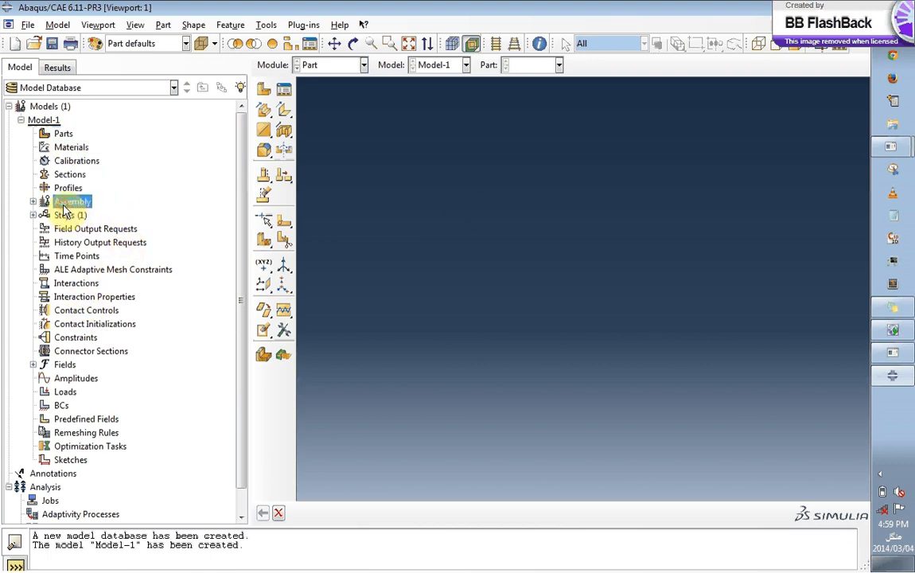
{"action": "left_click", "coordinate": [73, 149]}
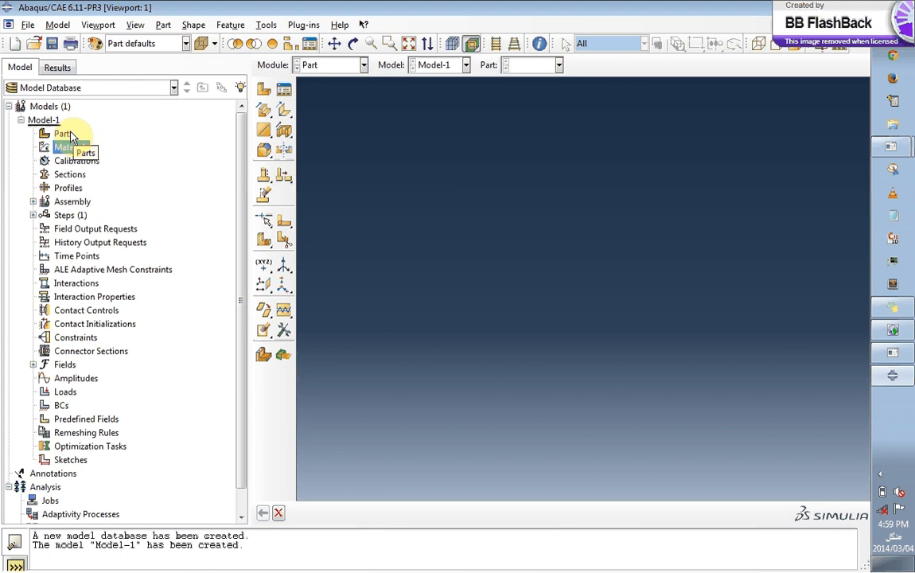
Create a 3D deformable solid extrusion part named TopCon with an approximate size of 16
{"action": "double_click", "coordinate": [64, 133]}
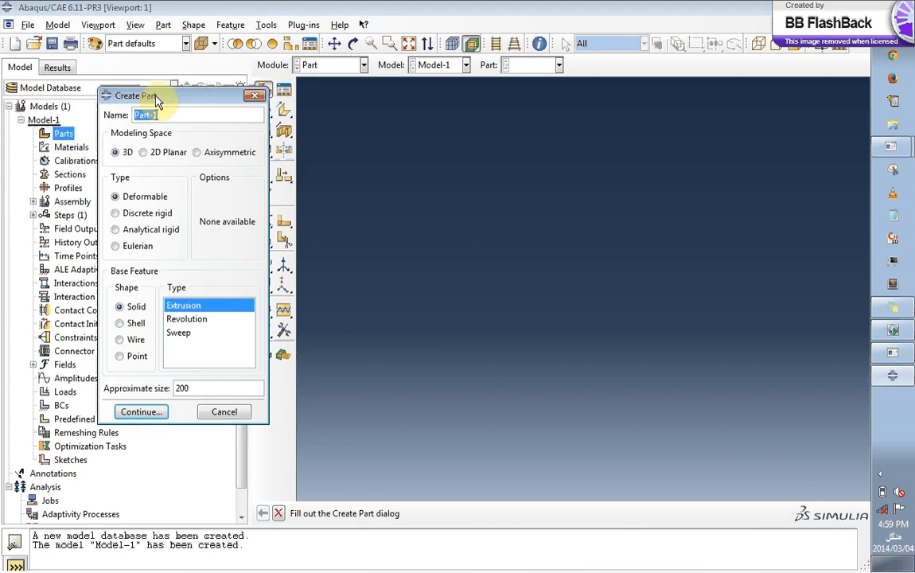
{"action": "left_click_drag", "start_coordinate": [169, 93], "coordinate": [205, 94]}
{"action": "right_click", "coordinate": [60, 133]}
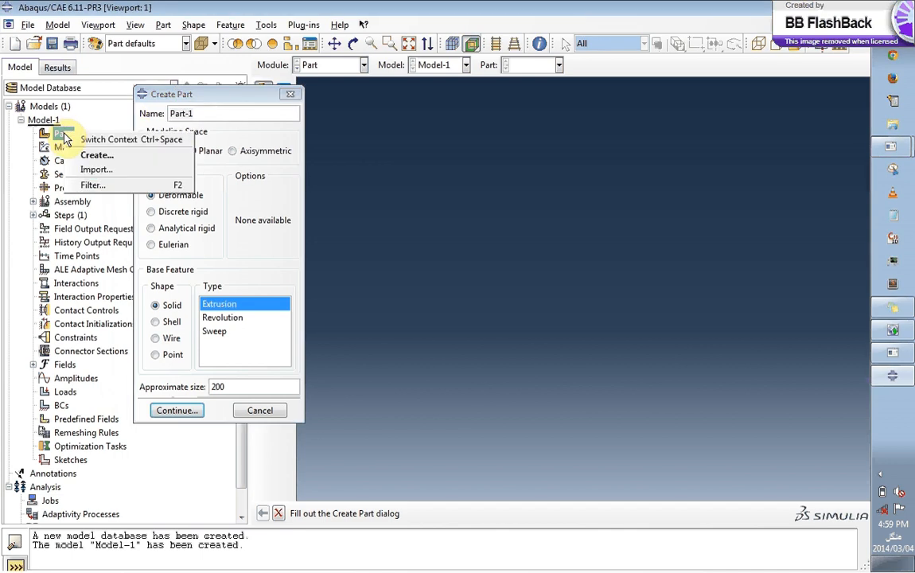
{"action": "left_click", "coordinate": [249, 94]}
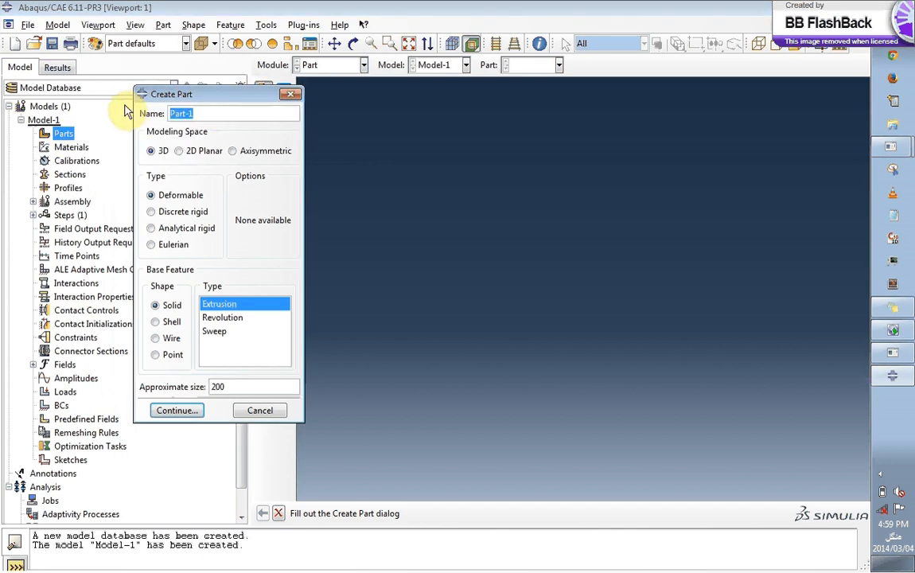
{"action": "type", "text": "TopCor"}
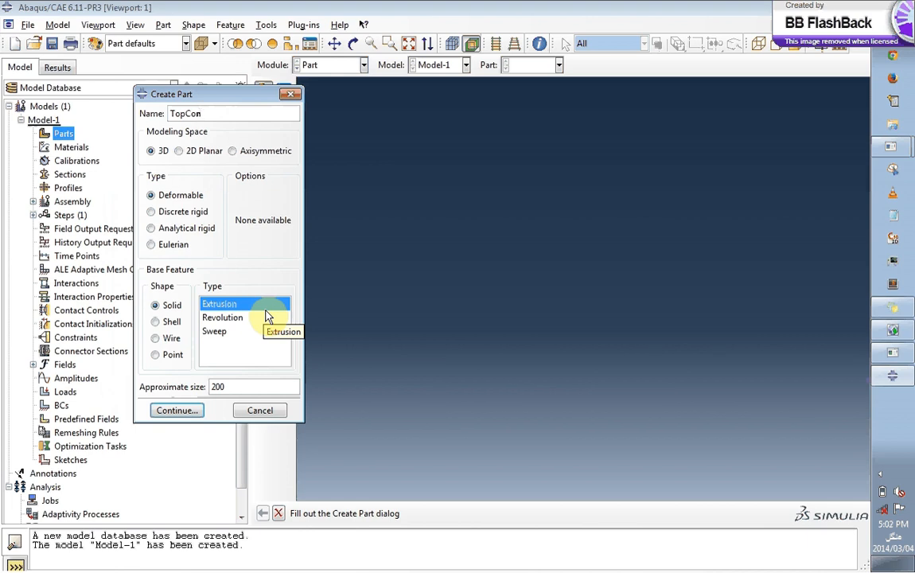
{"action": "left_click_drag", "start_coordinate": [233, 386], "coordinate": [178, 386]}
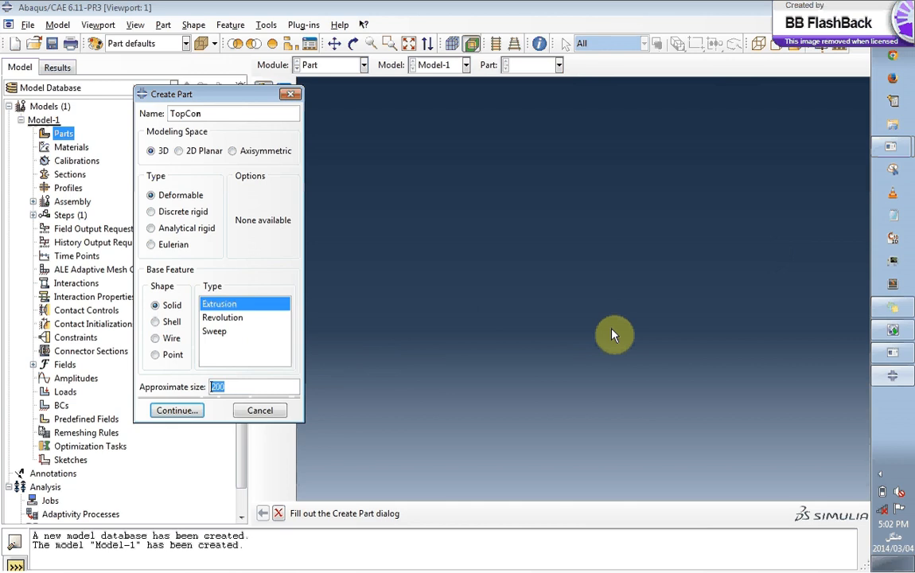
{"action": "type", "text": "16"}
{"action": "left_click", "coordinate": [177, 410]}
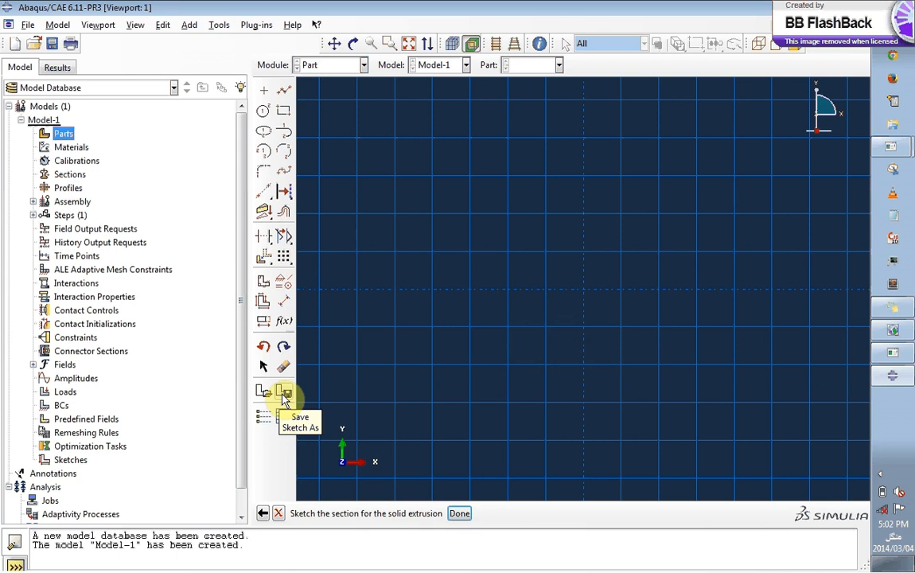
Sketch the TopCon section as a rectangle with corners at 0,0 and 8,8
{"action": "left_click", "coordinate": [289, 114]}
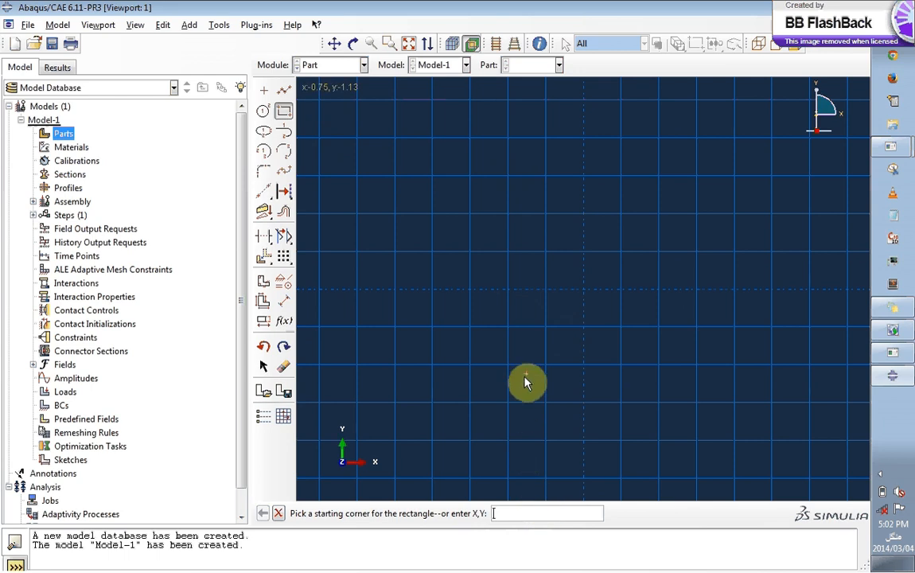
{"action": "type", "text": "0,0"}
{"action": "key", "text": "Return"}
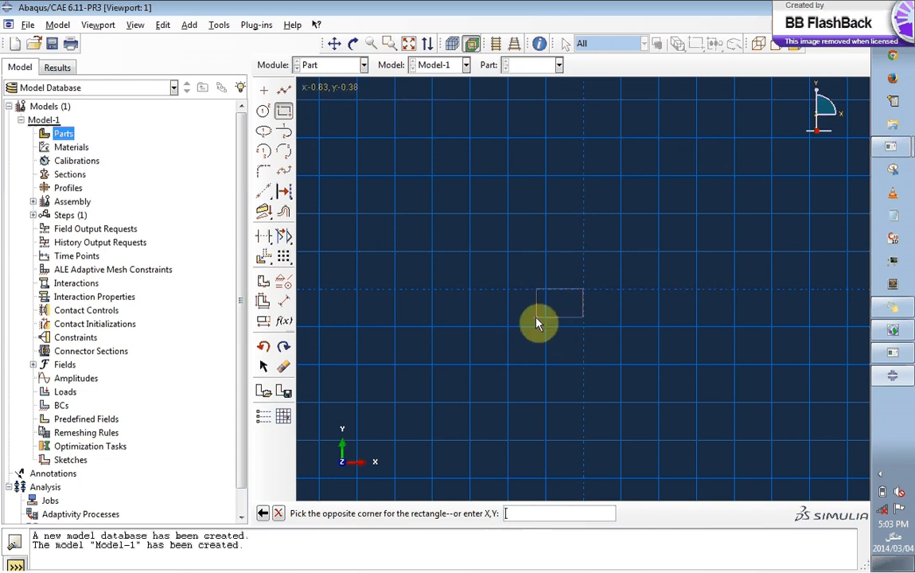
{"action": "type", "text": "8"}
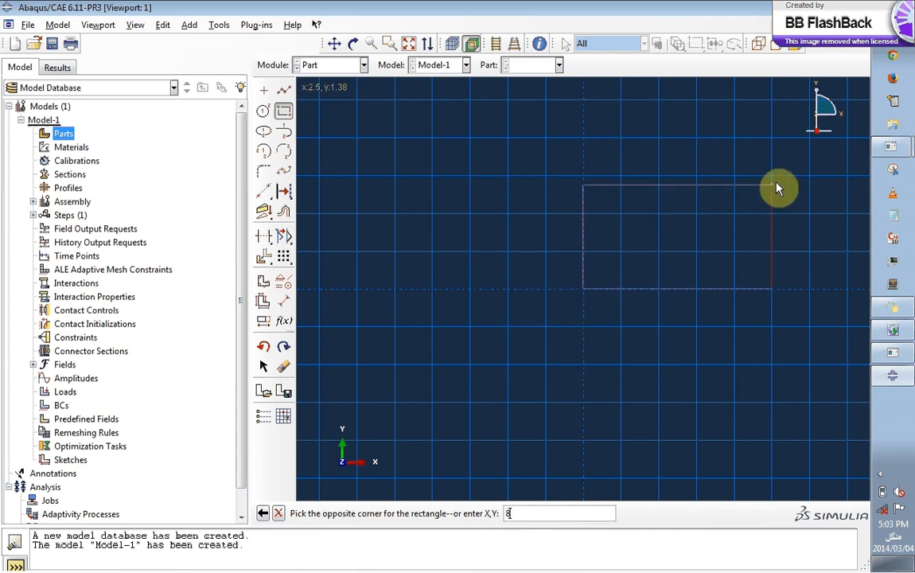
{"action": "type", "text": ",8"}
{"action": "key", "text": "Return"}
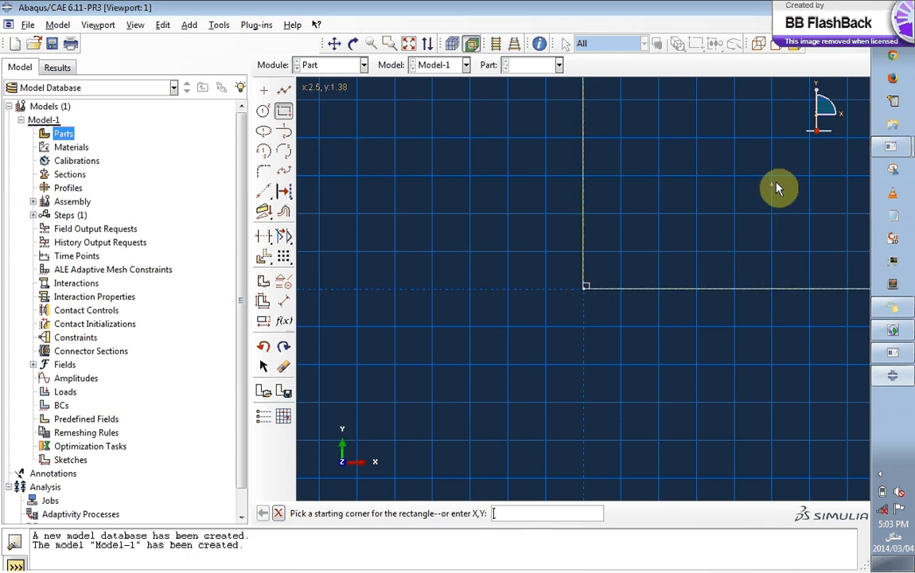
{"action": "scroll", "coordinate": [578, 205], "scroll_direction": "up", "scroll_amount": 2}
{"action": "scroll", "coordinate": [579, 204], "scroll_direction": "down", "scroll_amount": 5}
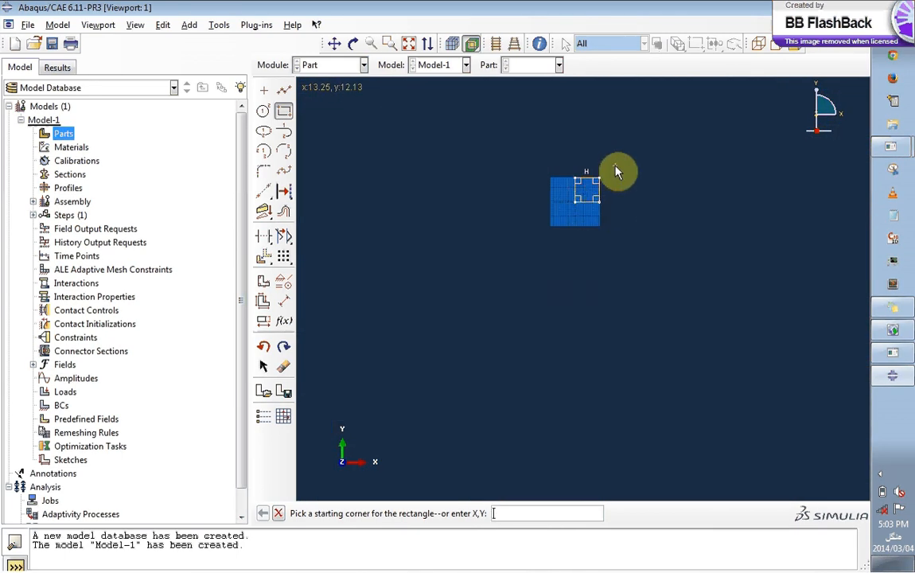
{"action": "scroll", "coordinate": [618, 172], "scroll_direction": "down", "scroll_amount": 1}
{"action": "scroll", "coordinate": [618, 169], "scroll_direction": "up", "scroll_amount": 4}
{"action": "scroll", "coordinate": [617, 171], "scroll_direction": "up", "scroll_amount": 2}
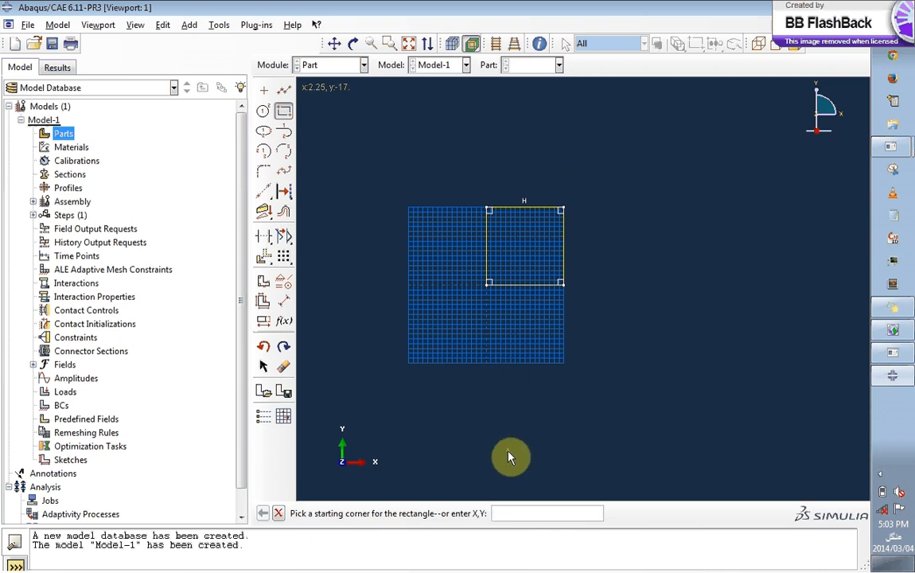
{"action": "left_click", "coordinate": [279, 513]}
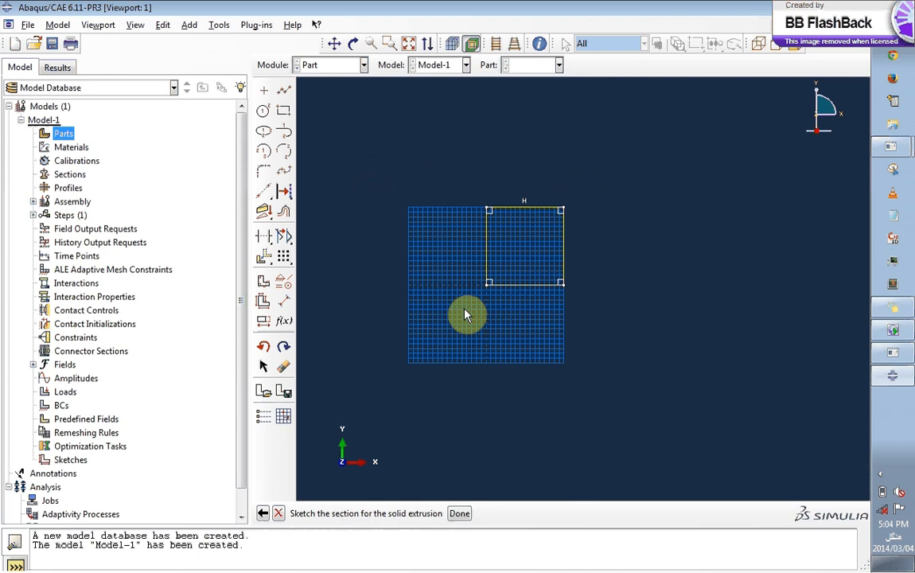
Finish the TopCon section and extrude it to a depth of 3
{"action": "left_click", "coordinate": [460, 514]}
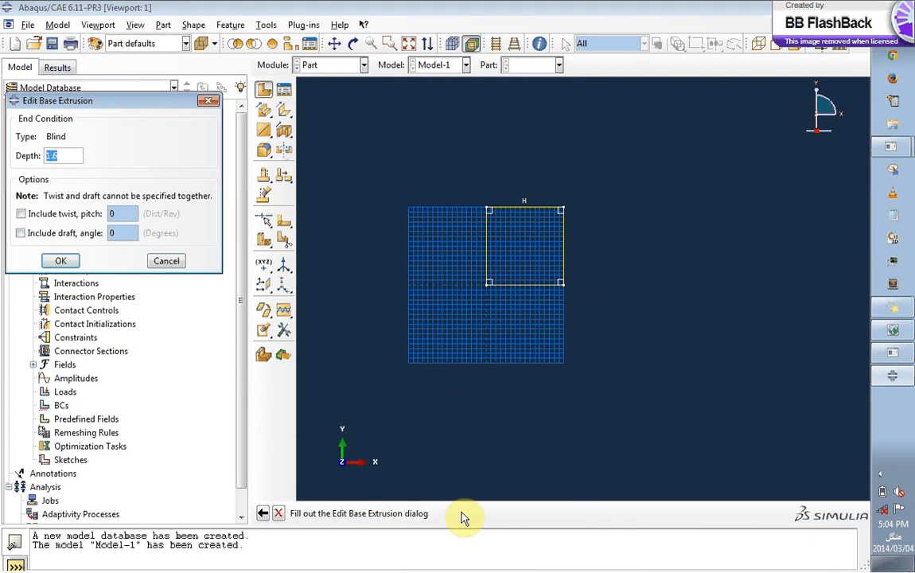
{"action": "left_click_drag", "start_coordinate": [78, 101], "coordinate": [178, 166]}
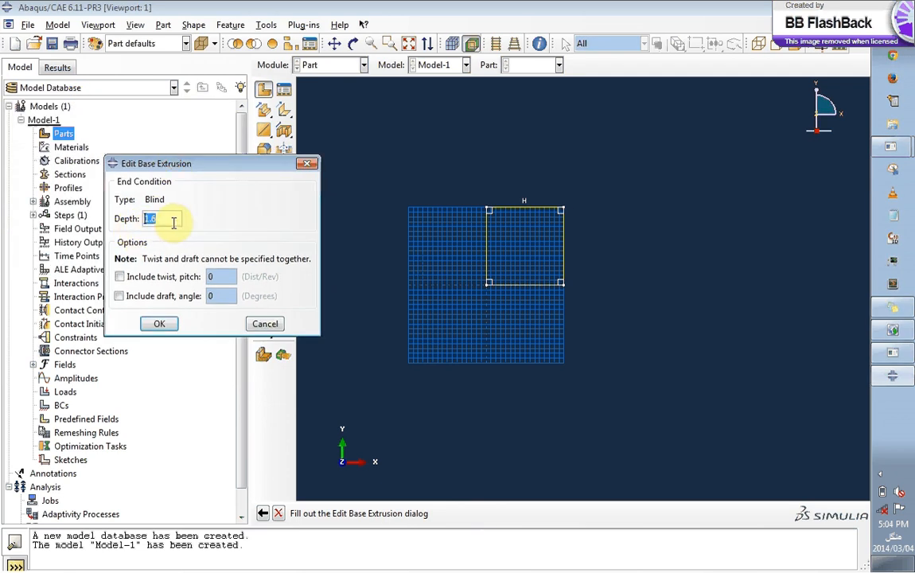
{"action": "type", "text": "3"}
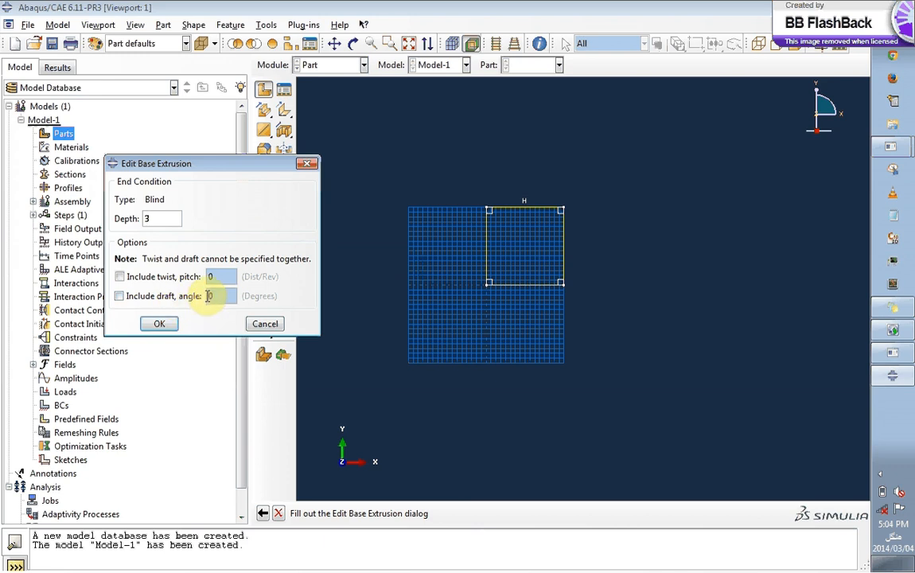
{"action": "left_click", "coordinate": [157, 325]}
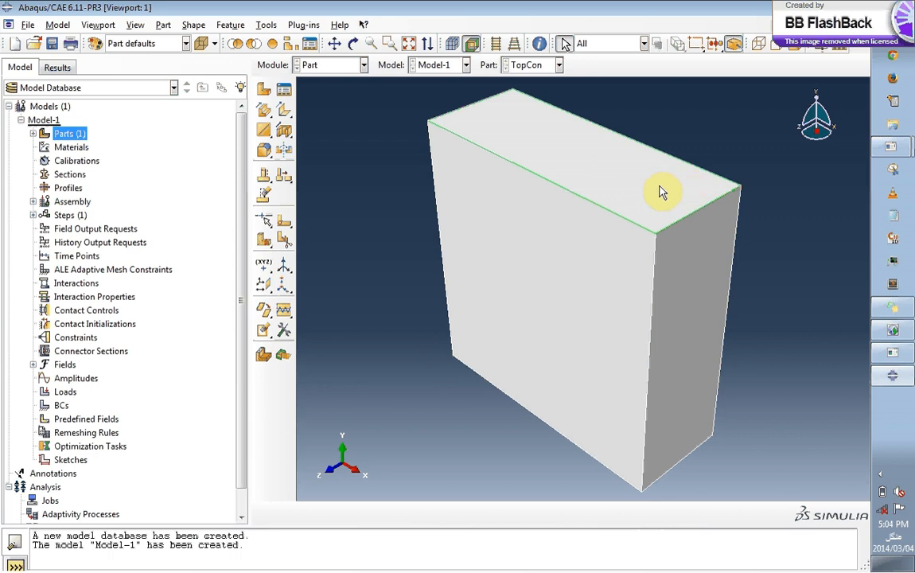
Create a second 3D deformable solid extrusion part named EPS, keeping the approximate size of 16
{"action": "left_click", "coordinate": [33, 134]}
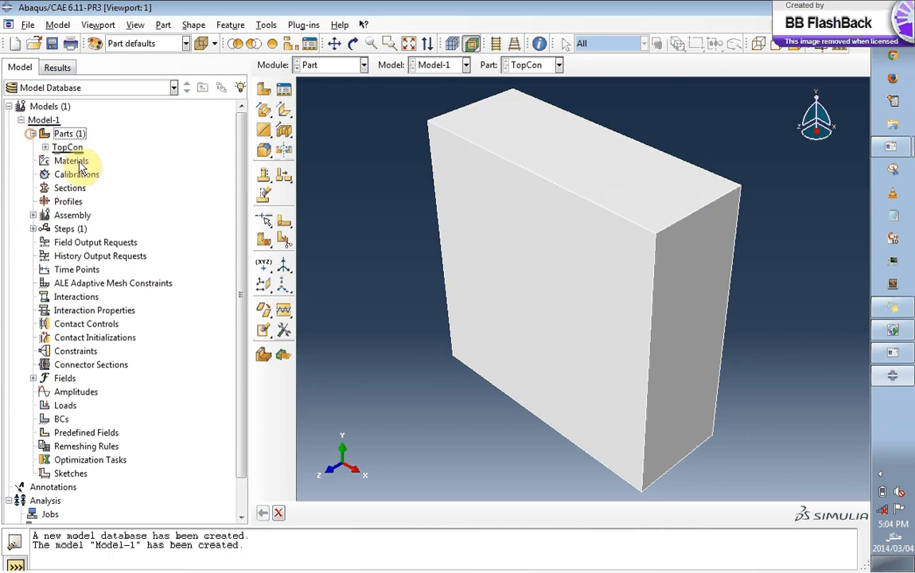
{"action": "right_click", "coordinate": [63, 135]}
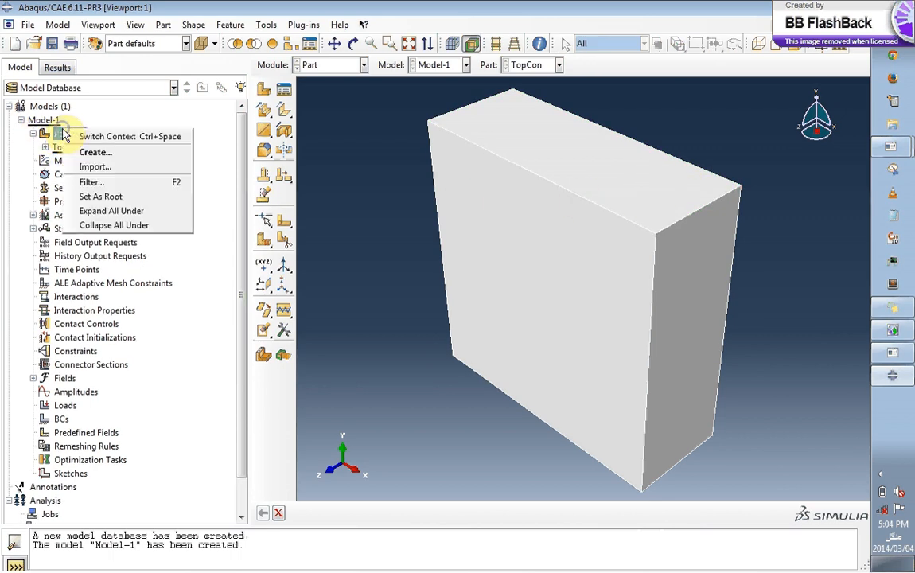
{"action": "left_click", "coordinate": [91, 150]}
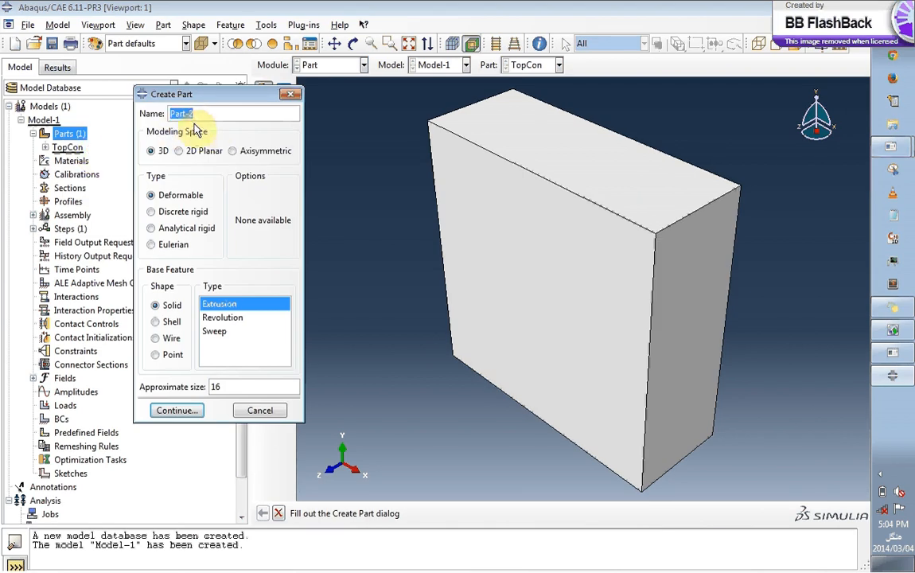
{"action": "type", "text": "EPS"}
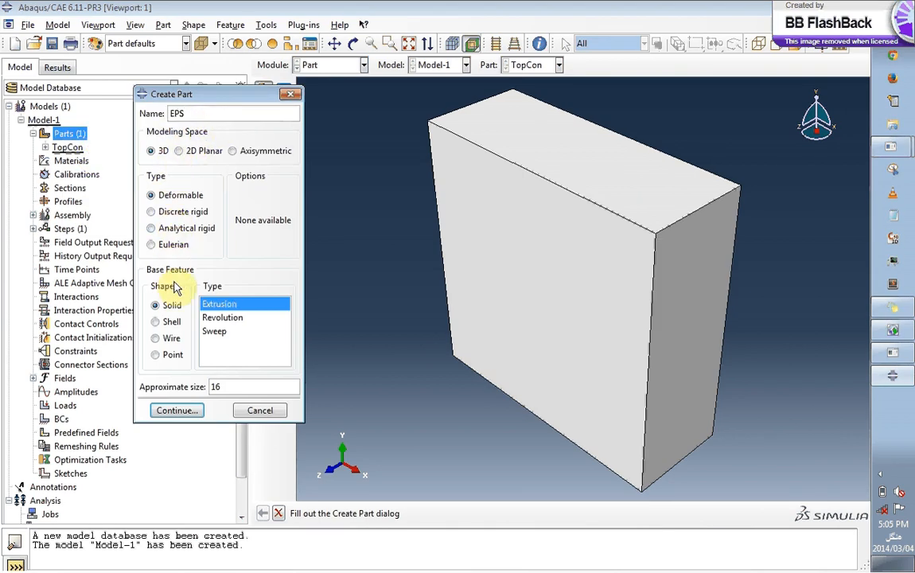
{"action": "left_click", "coordinate": [188, 420]}
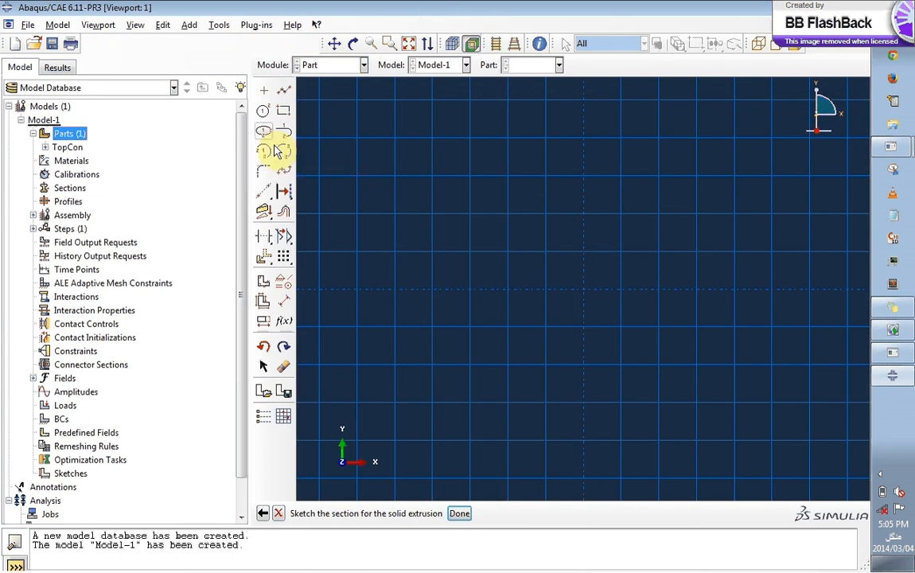
Sketch the EPS section as a rectangle from the origin to 8,8
{"action": "left_click", "coordinate": [281, 112]}
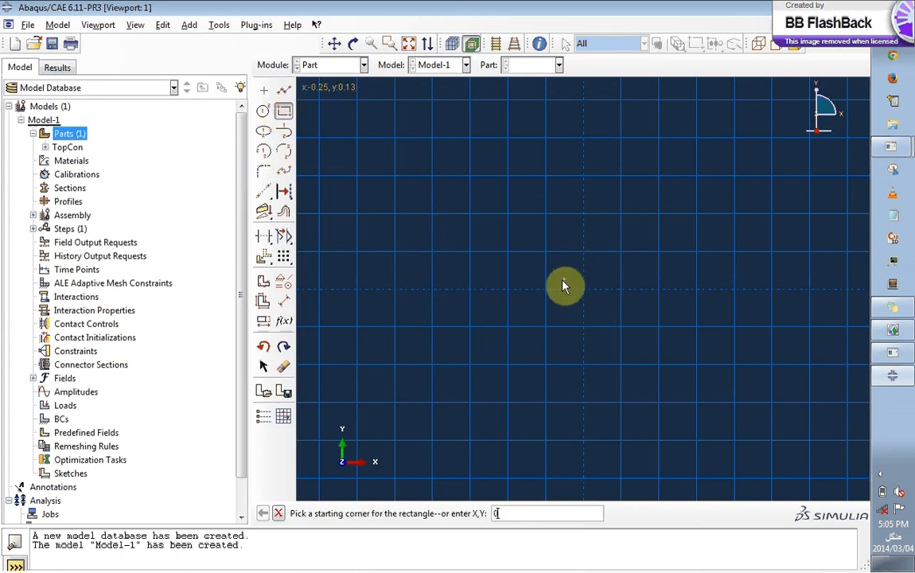
{"action": "key", "text": "Return"}
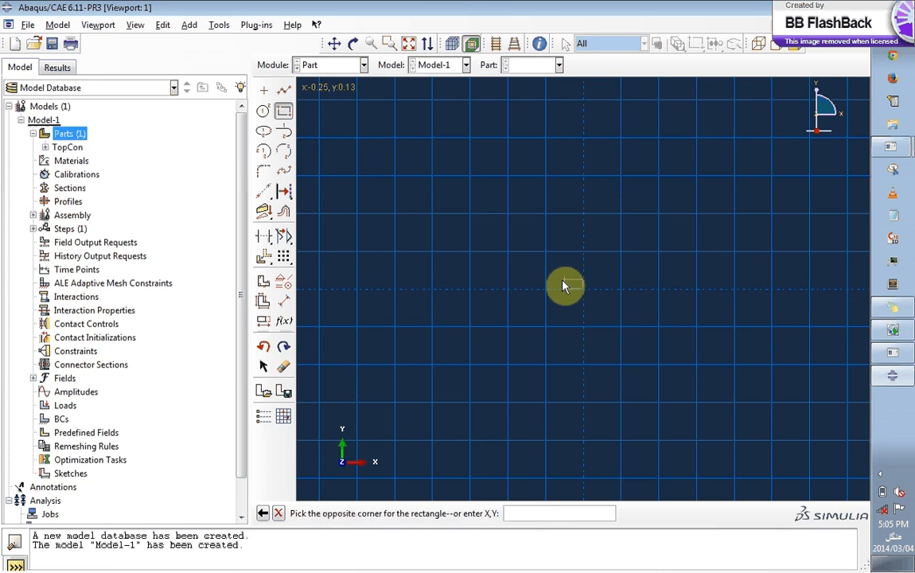
{"action": "type", "text": "8,8"}
{"action": "key", "text": "Return"}
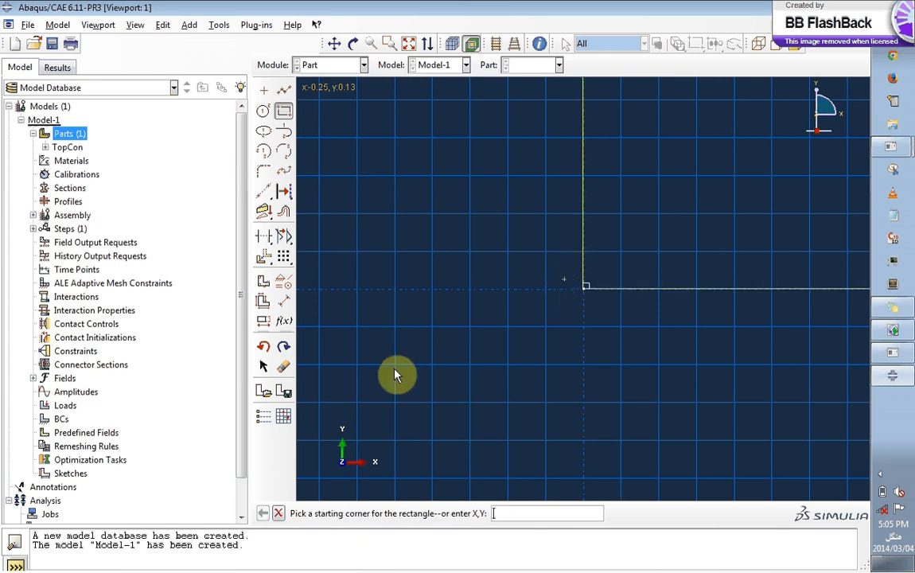
{"action": "left_click", "coordinate": [279, 513]}
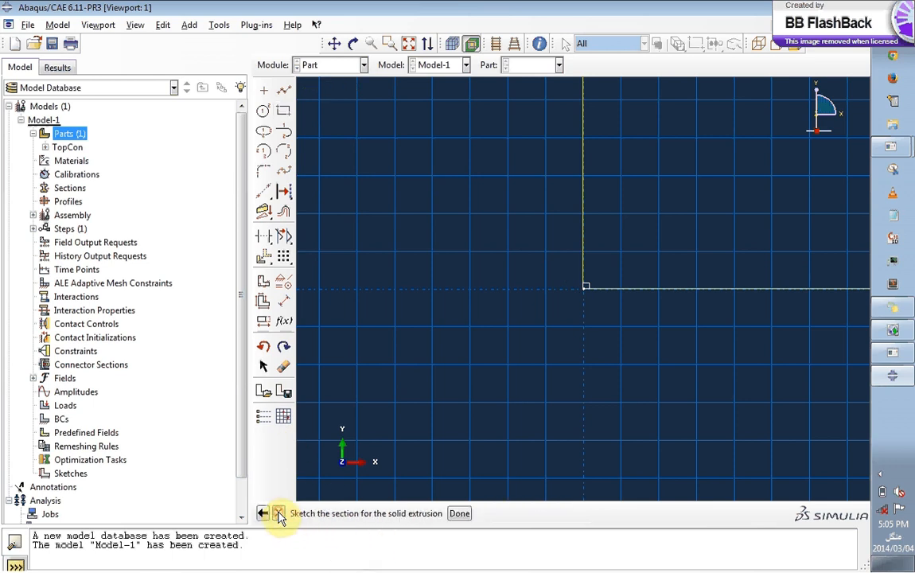
Finish the EPS section, extrude it to a depth of 4, and display the TopCon and EPS parts in turn
{"action": "left_click", "coordinate": [460, 513]}
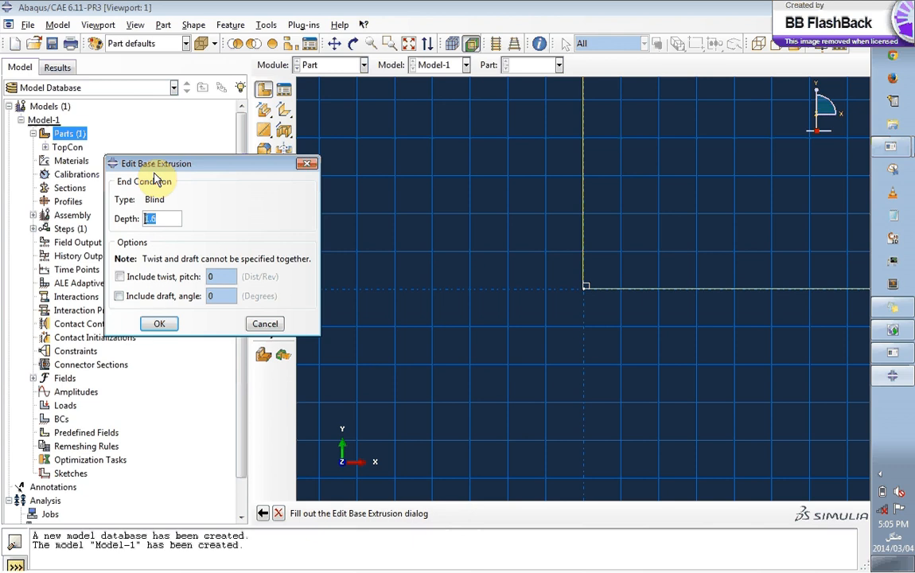
{"action": "type", "text": "4"}
{"action": "left_click", "coordinate": [159, 323]}
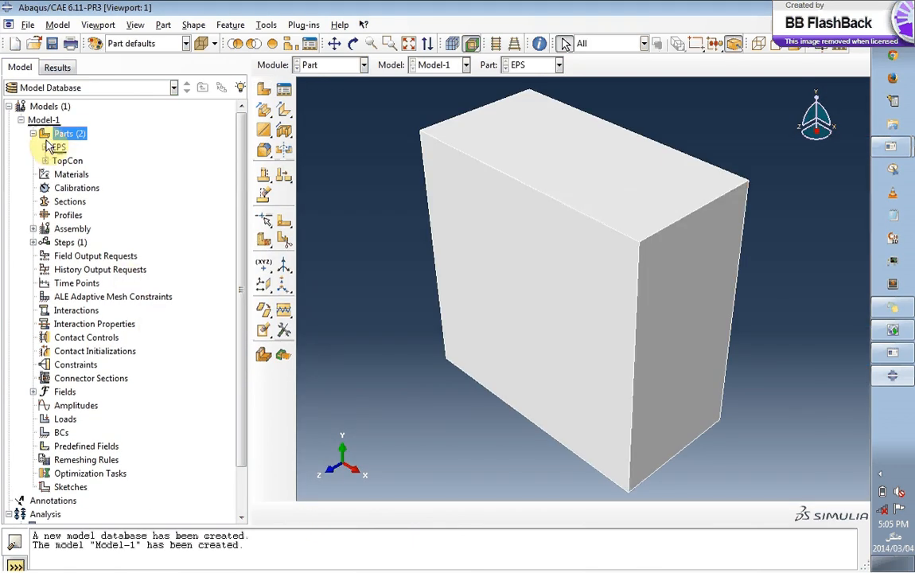
{"action": "left_click", "coordinate": [67, 161]}
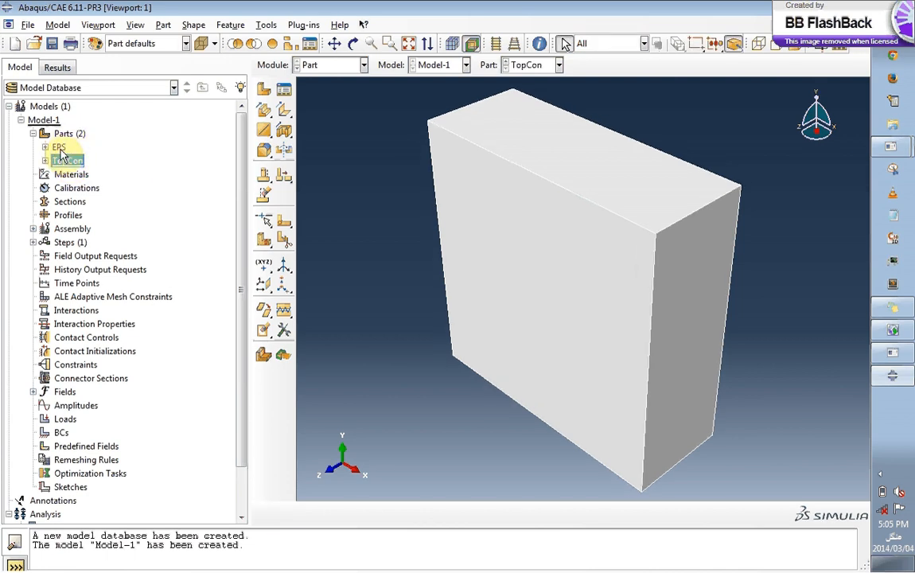
{"action": "left_click", "coordinate": [60, 149]}
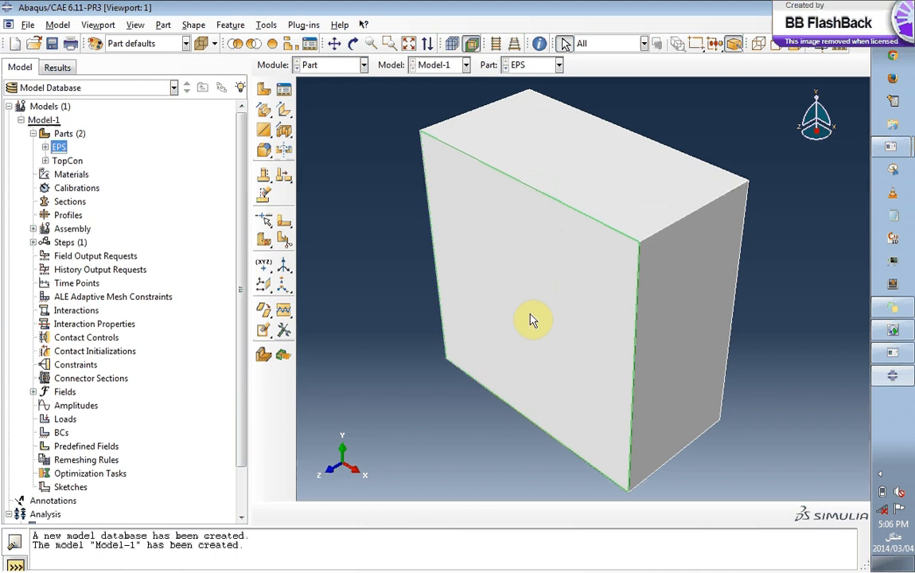
Create a 3D deformable planar wire part named connector, keeping the approximate size of 16
{"action": "left_click", "coordinate": [60, 134]}
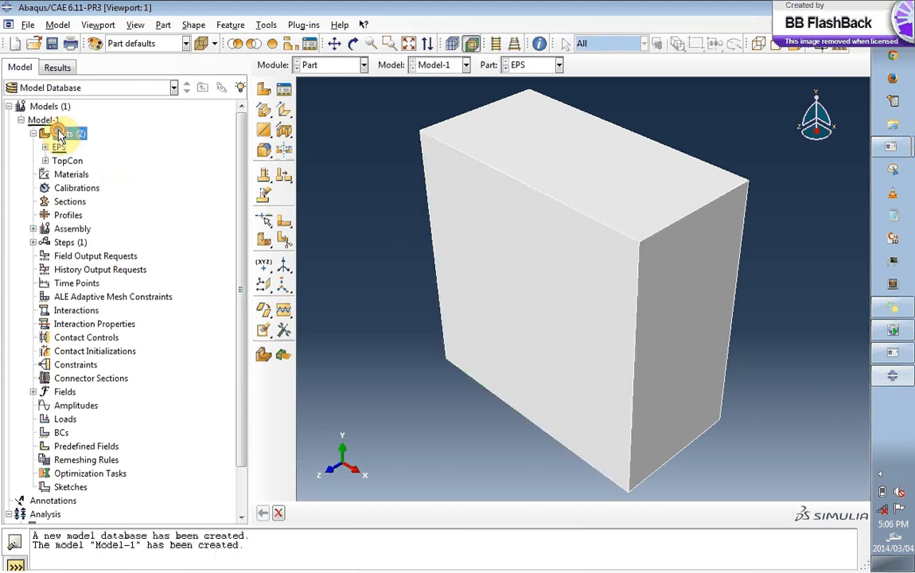
{"action": "double_click", "coordinate": [59, 133]}
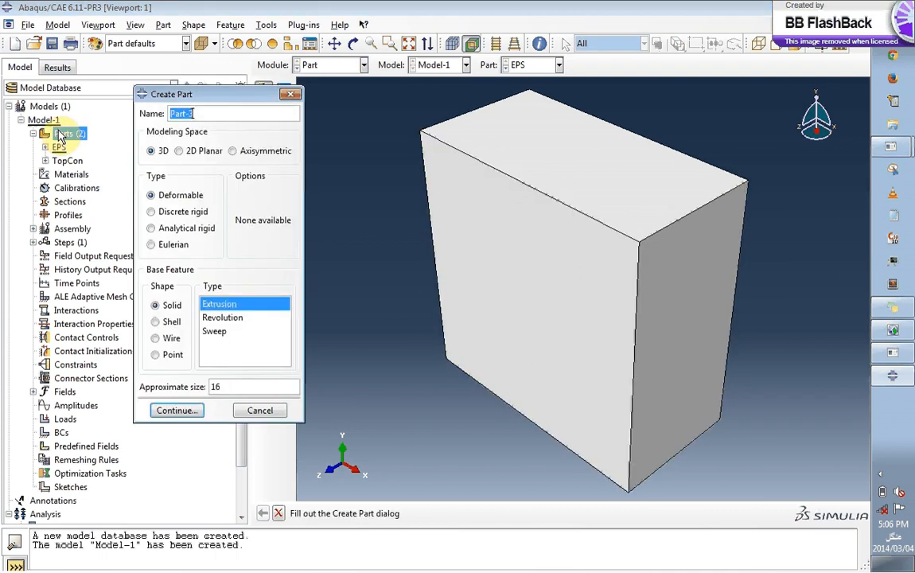
{"action": "left_click", "coordinate": [167, 339]}
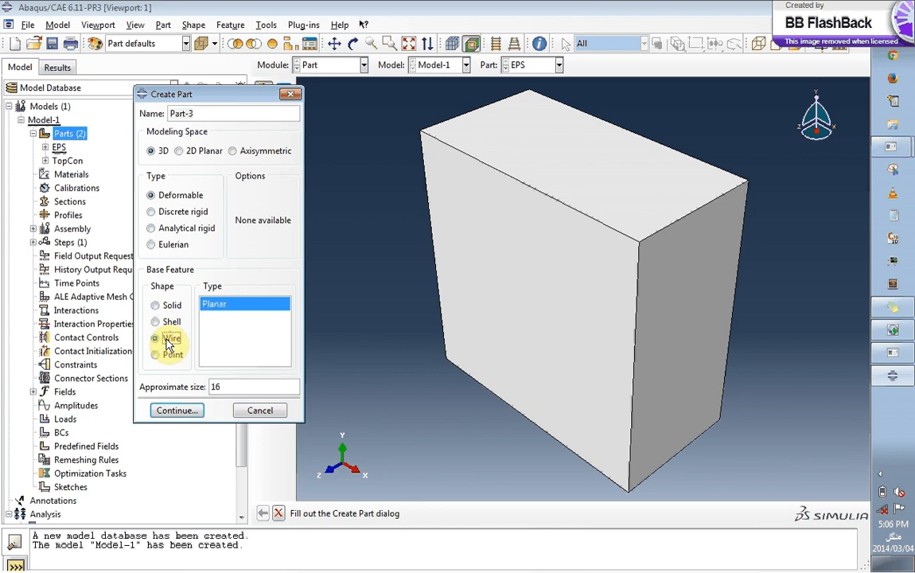
{"action": "left_click", "coordinate": [193, 412]}
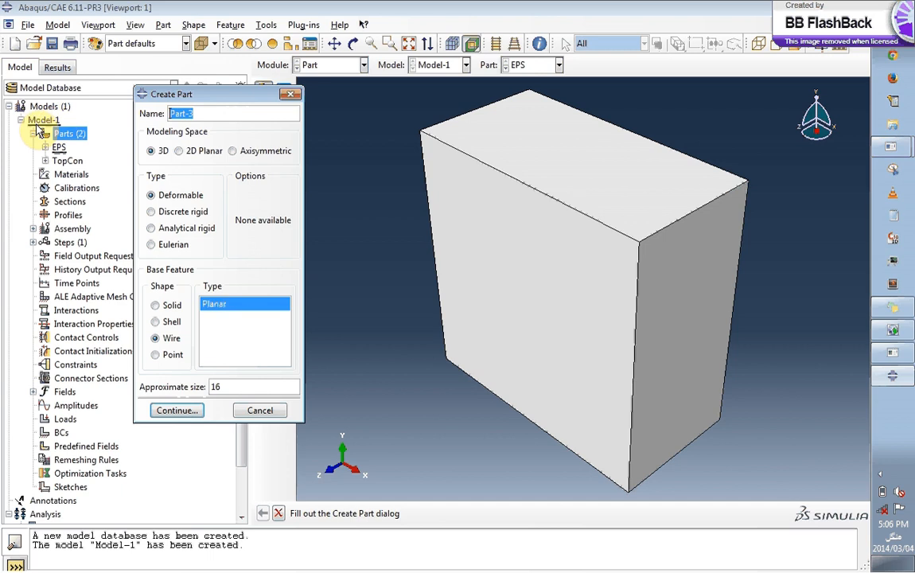
{"action": "type", "text": "connector"}
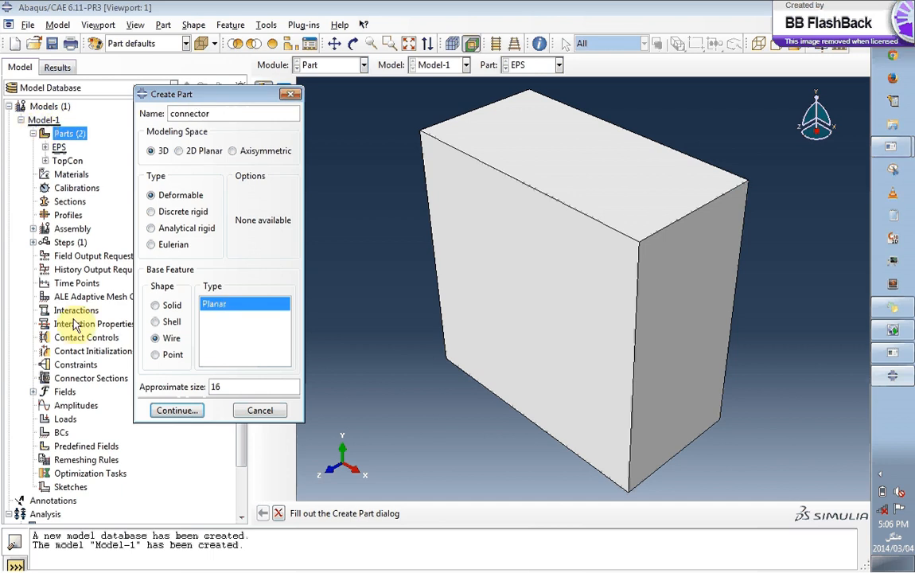
{"action": "left_click", "coordinate": [176, 410]}
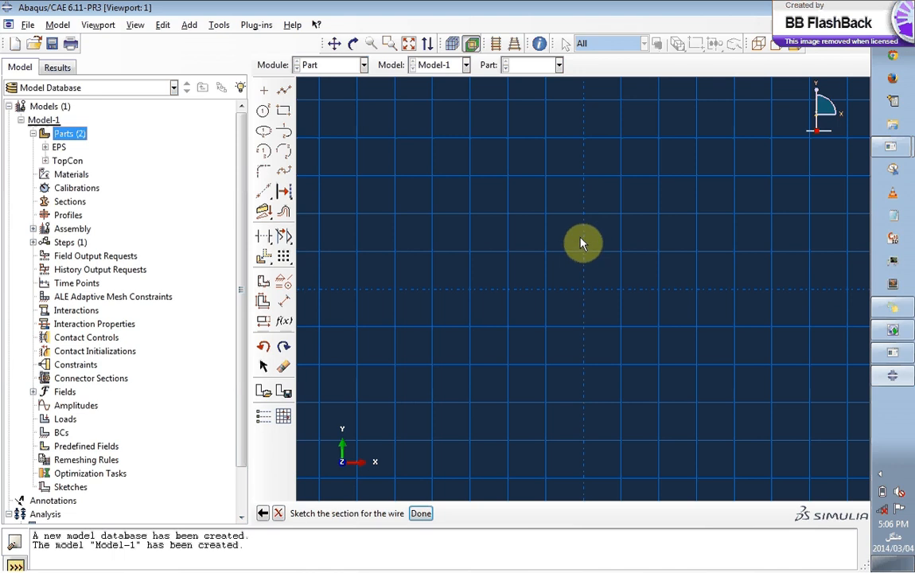
Sketch the connector as a line from 0,0 to 0,5 and finish the wire section
{"action": "left_click", "coordinate": [285, 92]}
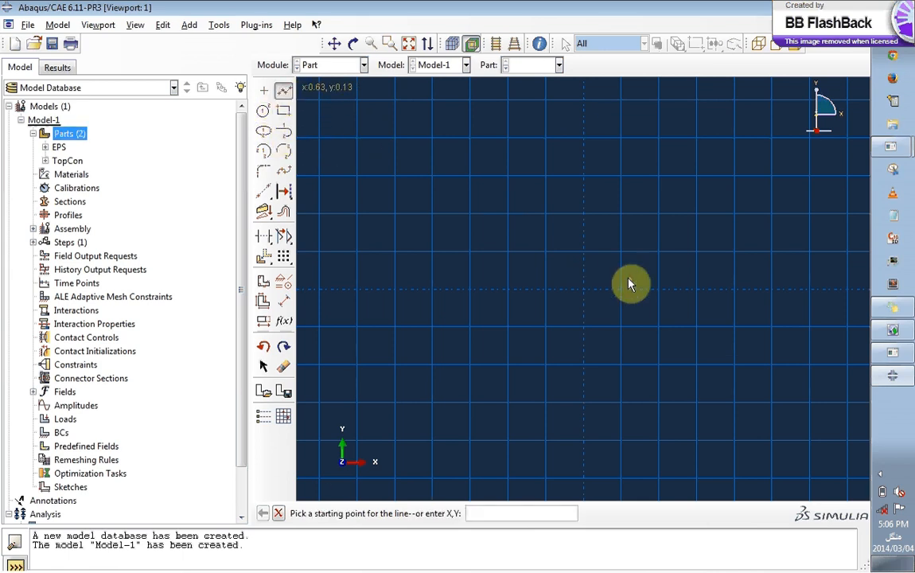
{"action": "type", "text": "0,0"}
{"action": "key", "text": "Return"}
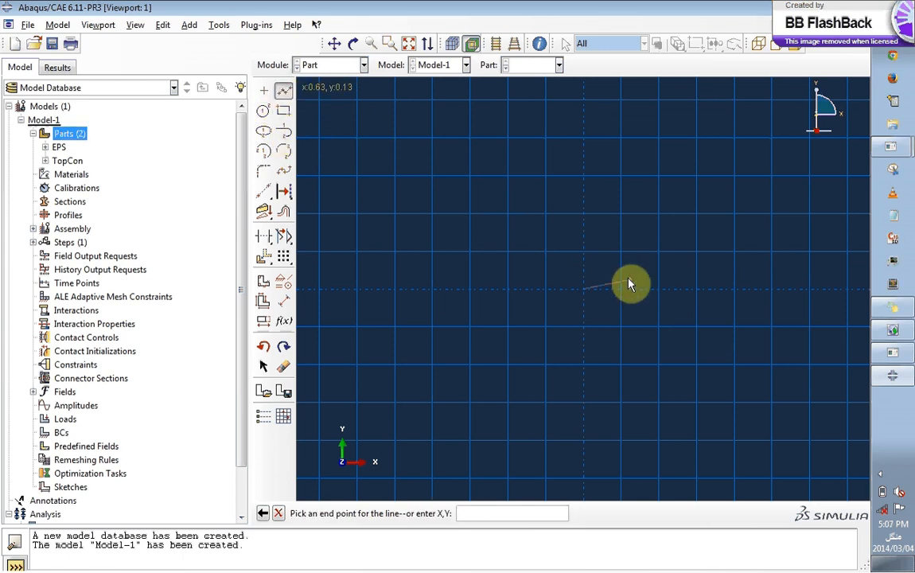
{"action": "type", "text": "0,5"}
{"action": "key", "text": "Return"}
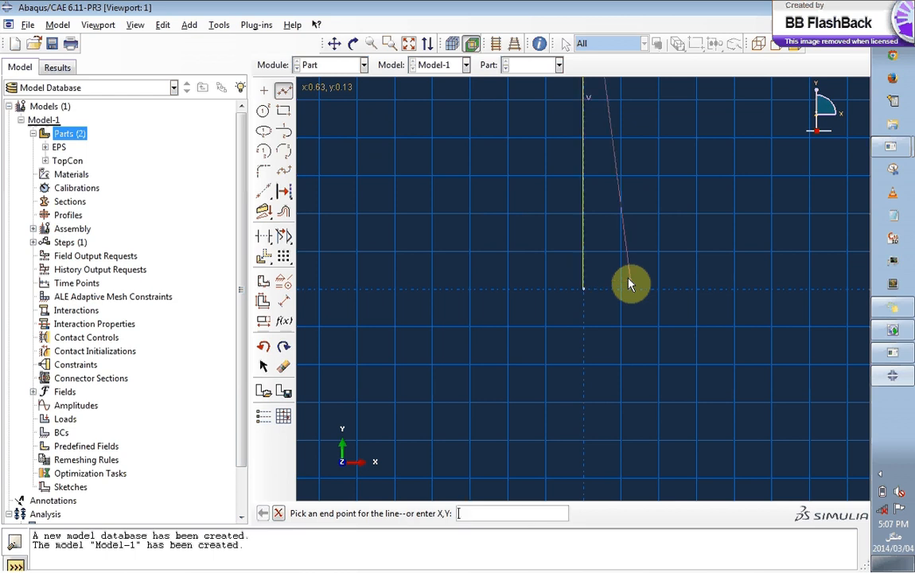
{"action": "left_click", "coordinate": [279, 516]}
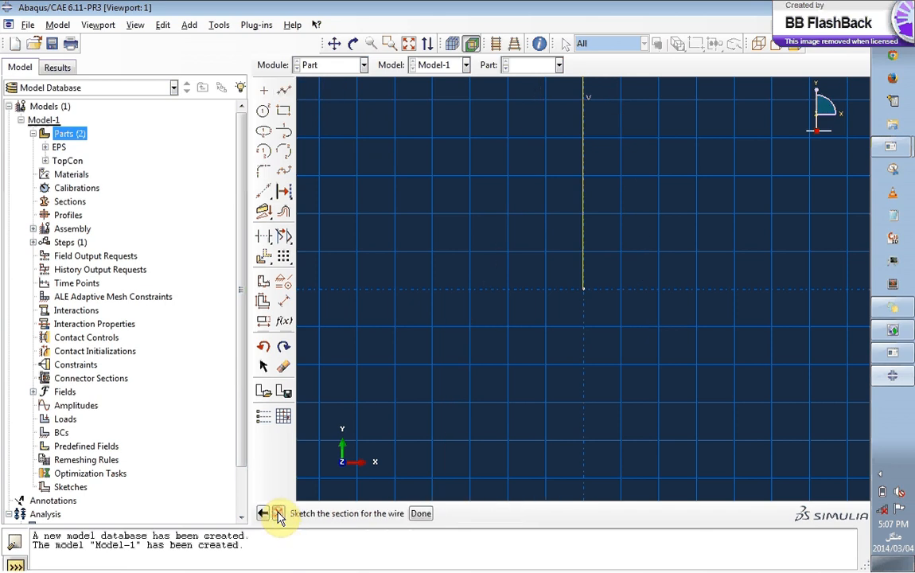
{"action": "left_click", "coordinate": [422, 515]}
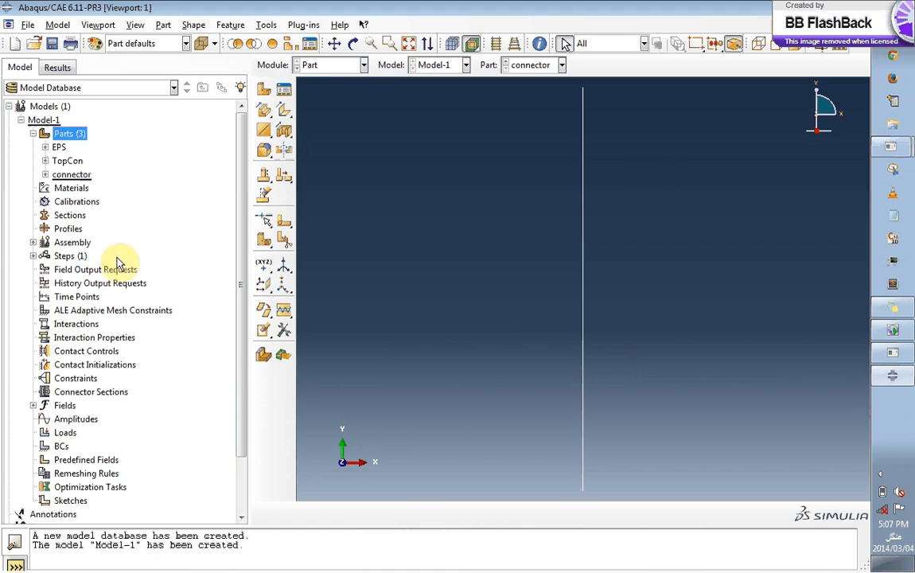
Add a dependent instance of TopCon to the assembly
{"action": "left_click", "coordinate": [33, 242]}
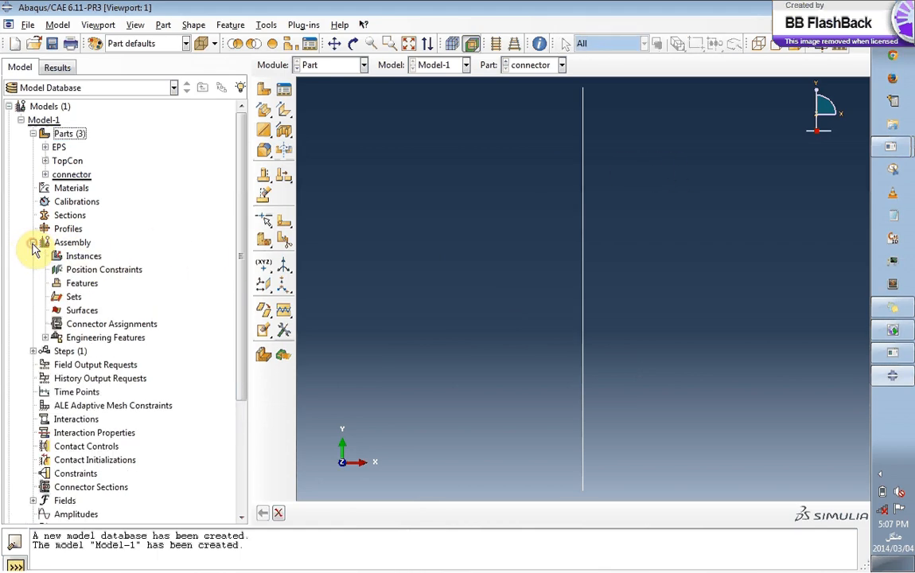
{"action": "double_click", "coordinate": [79, 257]}
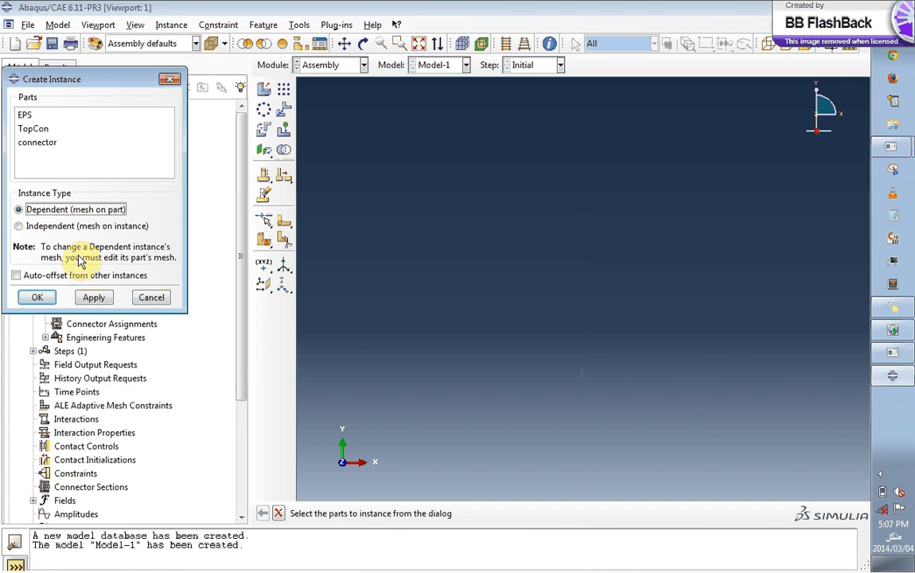
{"action": "left_click", "coordinate": [35, 129]}
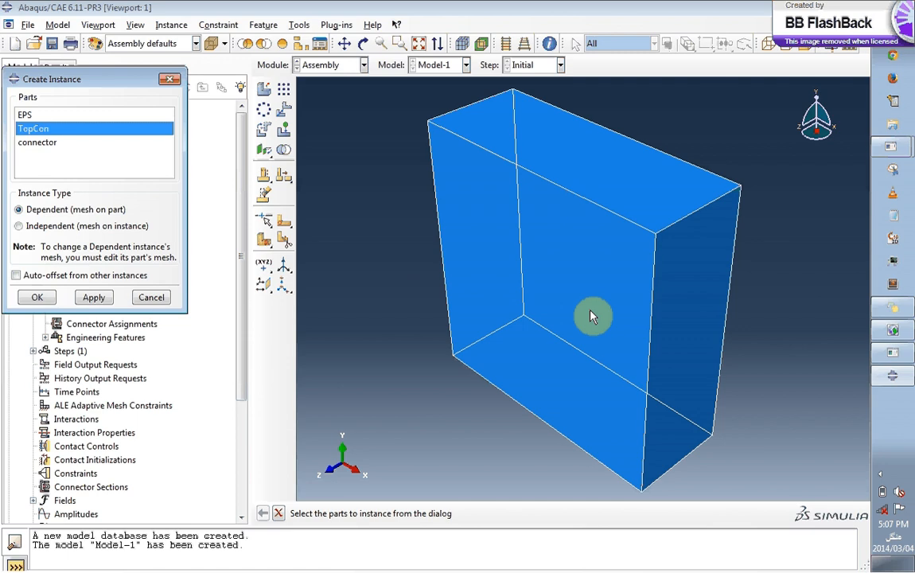
{"action": "left_click", "coordinate": [94, 298]}
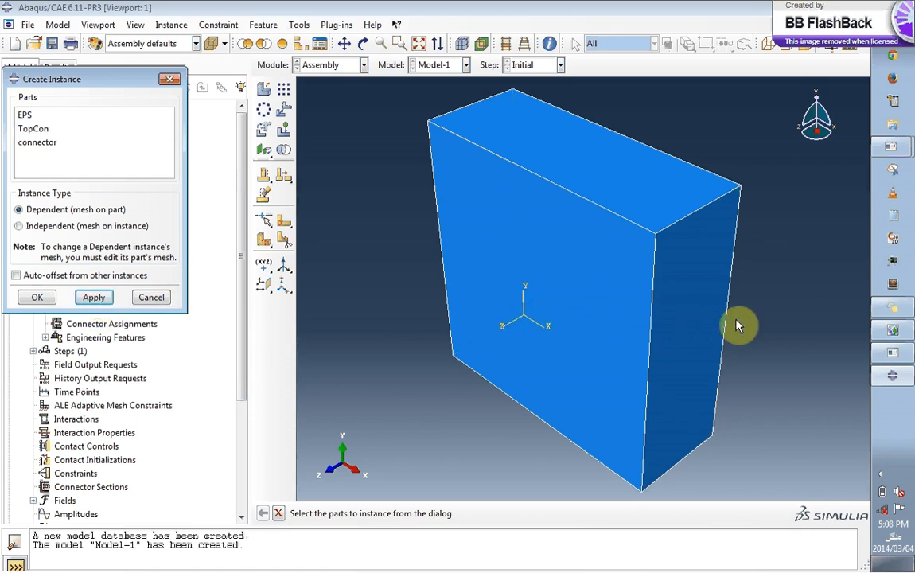
Add a second TopCon instance and a connector instance, both dependent and auto-offset from the other instances
{"action": "left_click", "coordinate": [27, 127]}
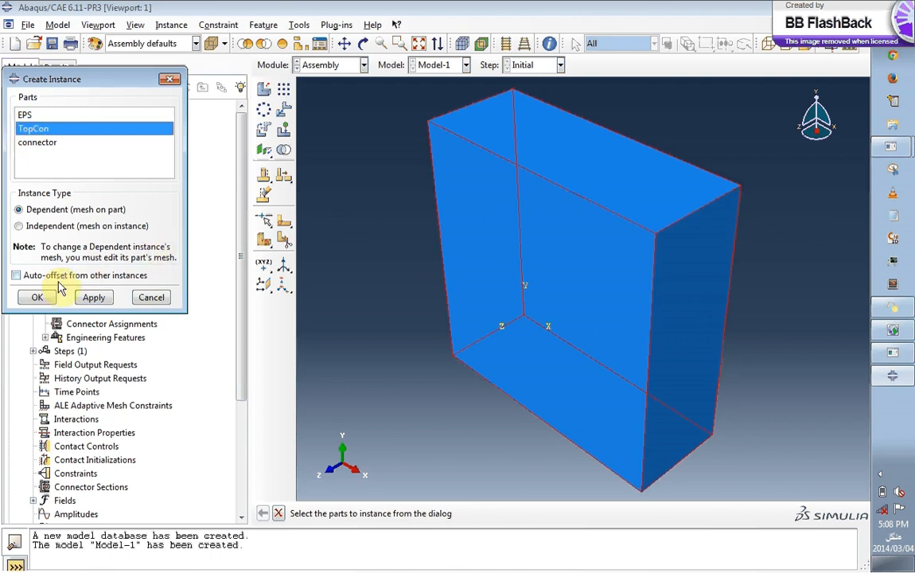
{"action": "left_click", "coordinate": [16, 275]}
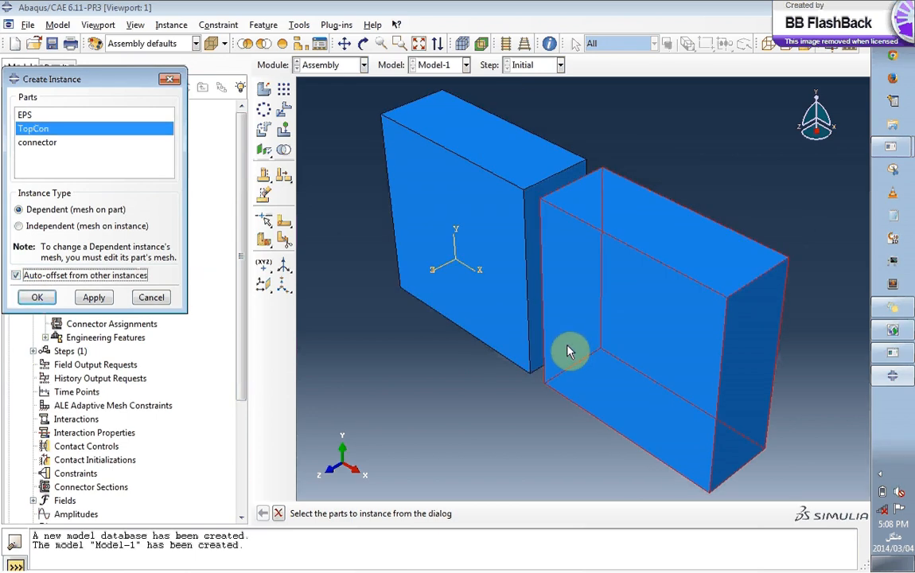
{"action": "left_click", "coordinate": [90, 298]}
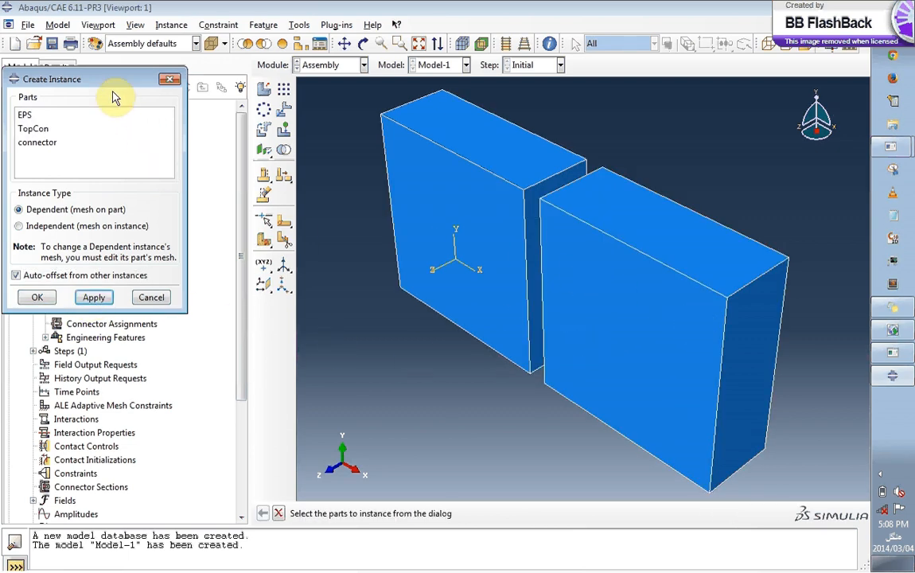
{"action": "left_click", "coordinate": [32, 144]}
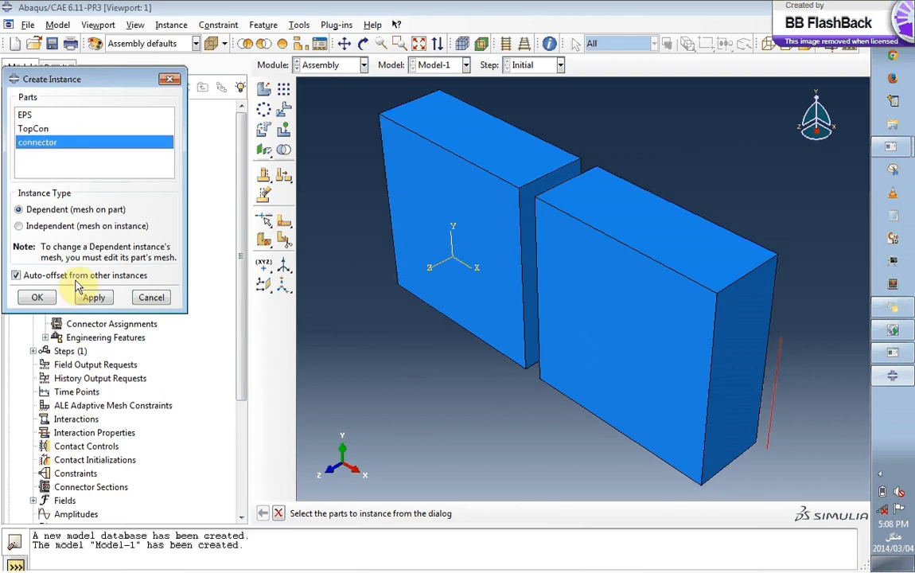
{"action": "left_click", "coordinate": [38, 298]}
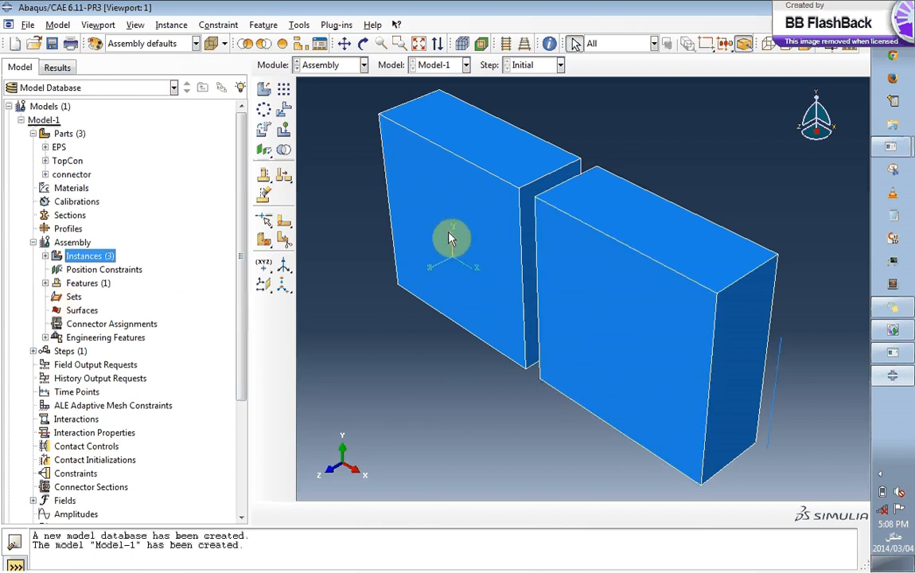
Start translating assembly instances and highlight TopCon-1, TopCon-2 and connector-1 in turn to identify them
{"action": "left_click", "coordinate": [364, 43]}
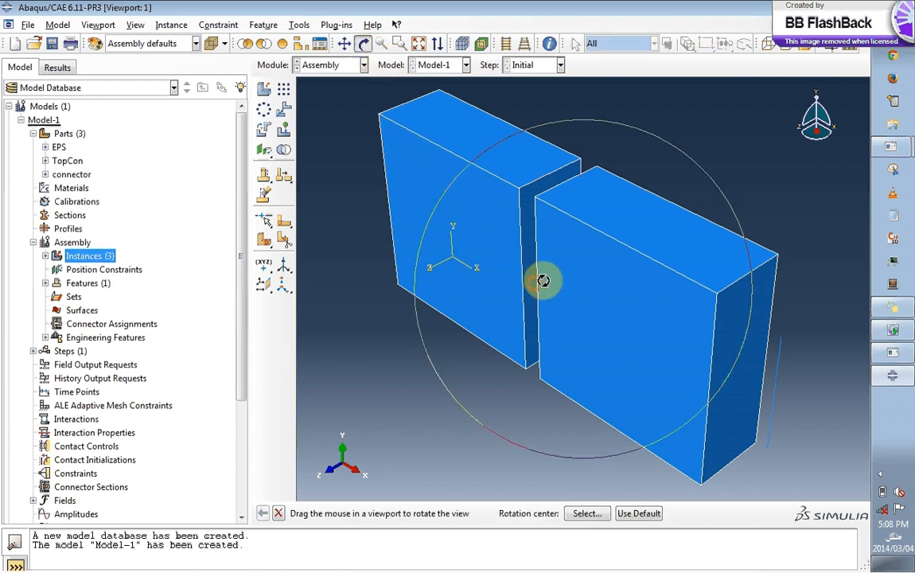
{"action": "left_click_drag", "start_coordinate": [541, 280], "coordinate": [508, 228]}
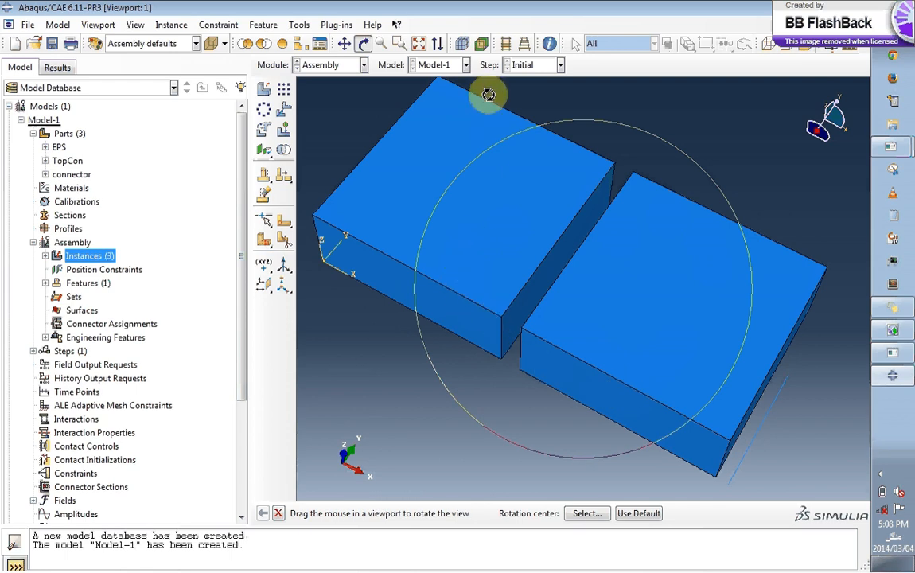
{"action": "left_click", "coordinate": [169, 27]}
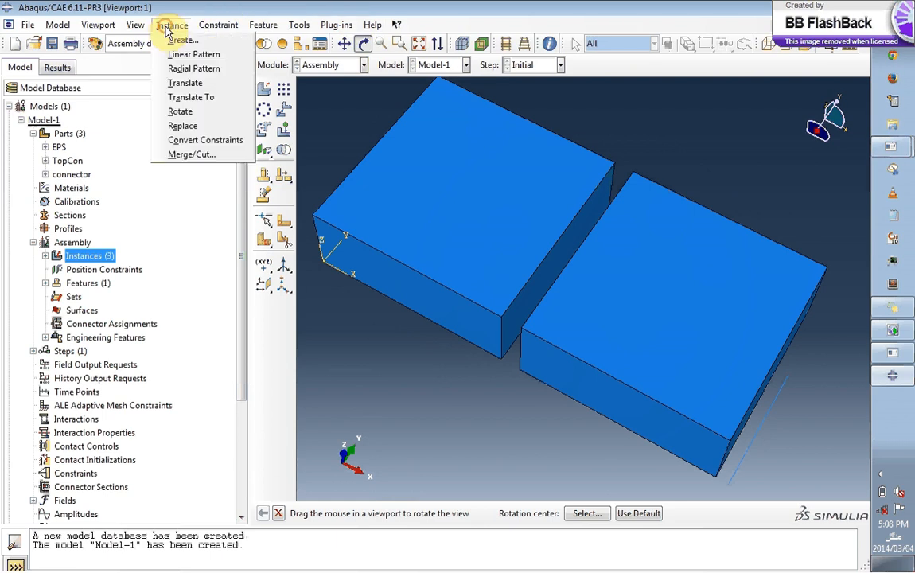
{"action": "left_click", "coordinate": [191, 88]}
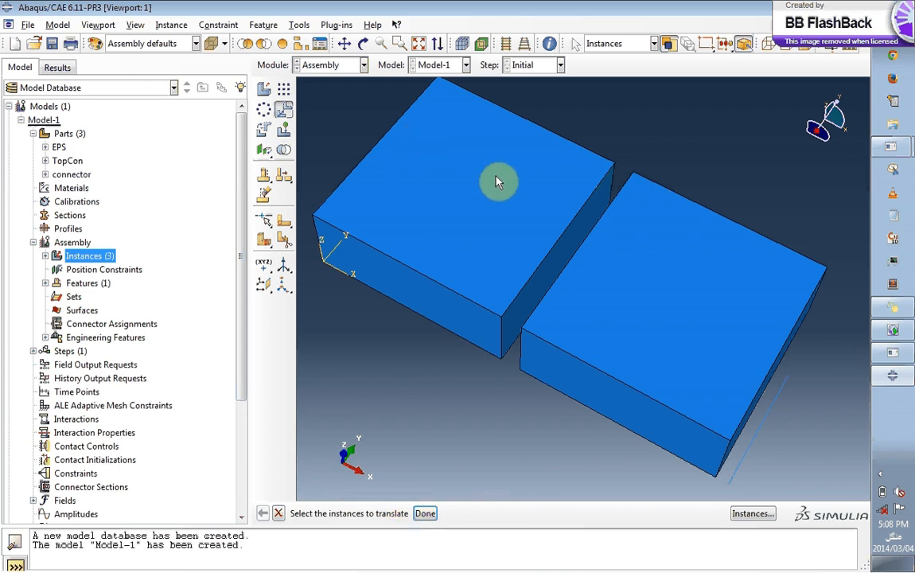
{"action": "left_click", "coordinate": [45, 255]}
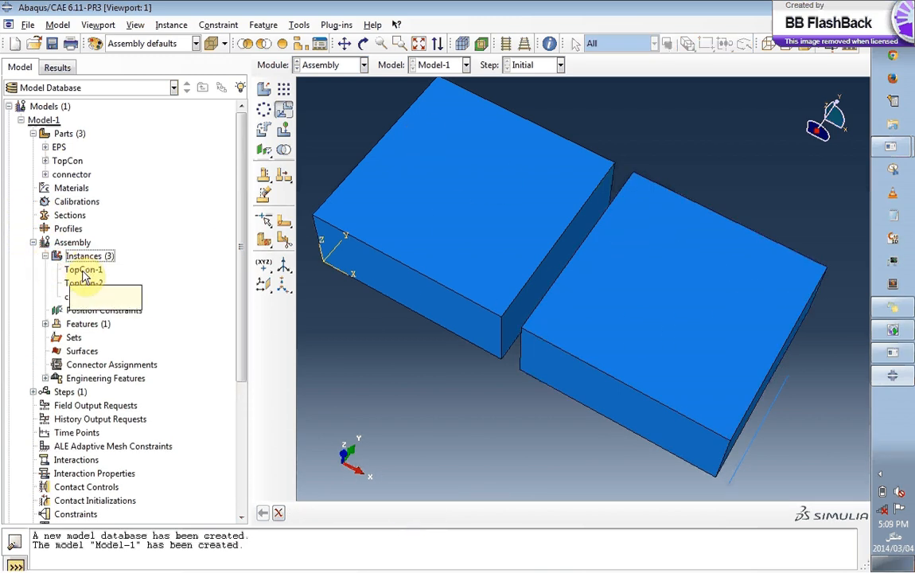
{"action": "left_click", "coordinate": [84, 270]}
{"action": "left_click", "coordinate": [84, 283]}
{"action": "left_click", "coordinate": [88, 297]}
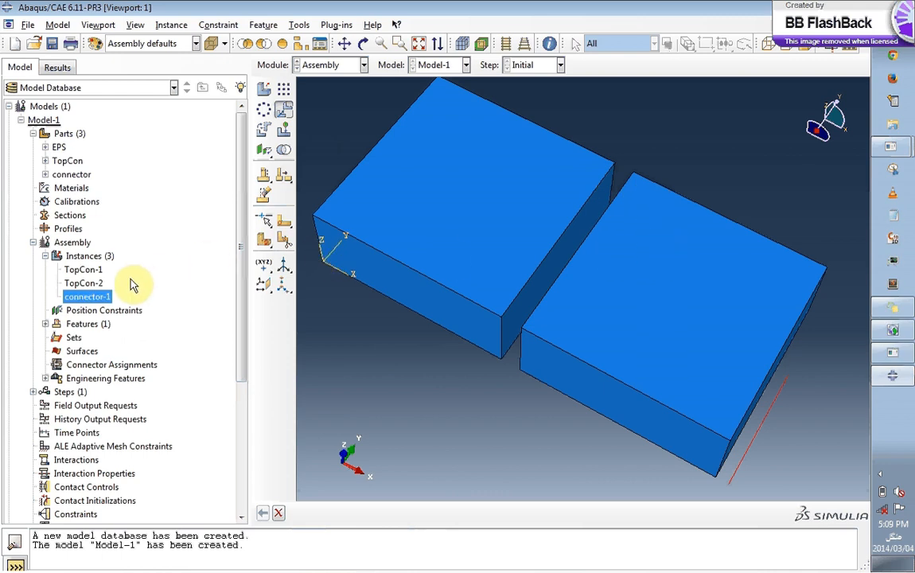
{"action": "left_click", "coordinate": [95, 284]}
{"action": "left_click", "coordinate": [278, 516]}
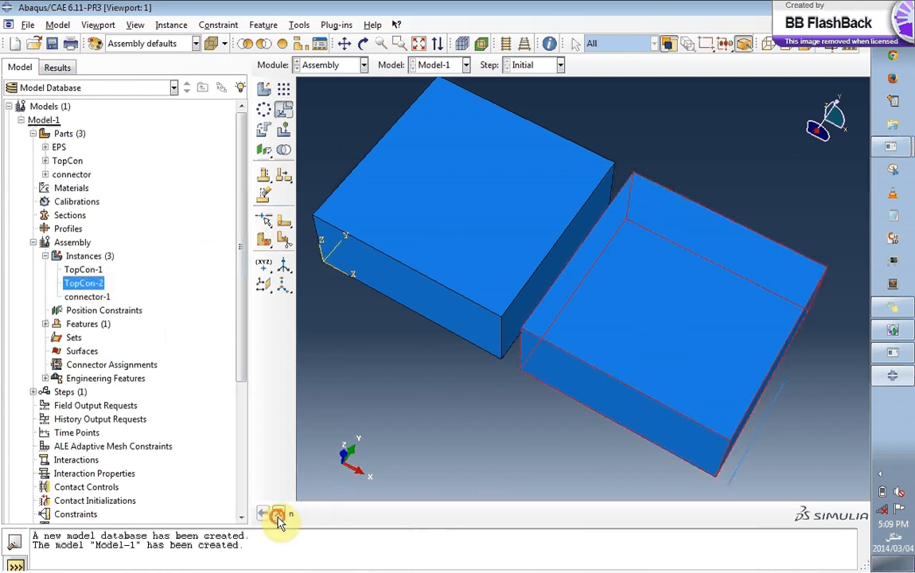
Try selecting TopCon-1 and TopCon-2 together, adding and removing TopCon-2 from the selection, and reduce the selection to TopCon-1
{"action": "left_click", "coordinate": [694, 329]}
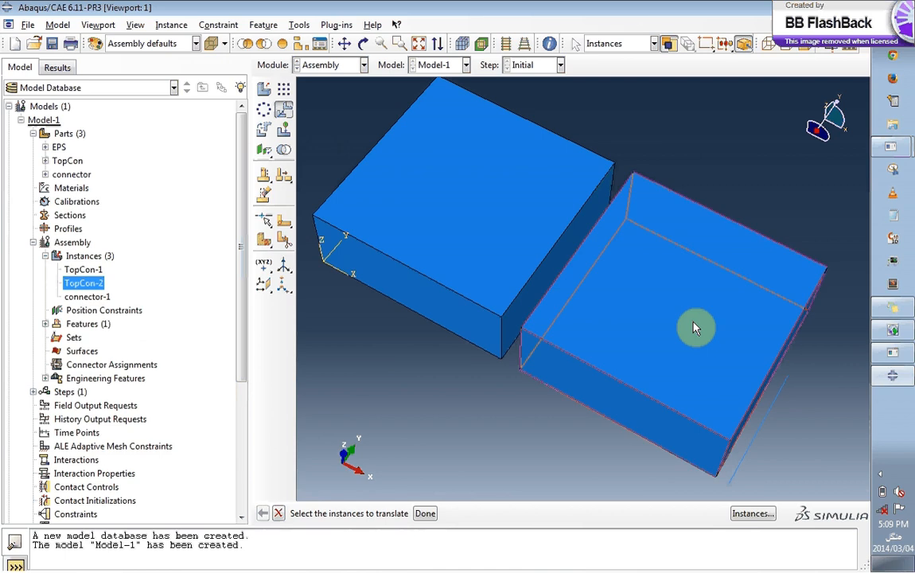
{"action": "left_click", "coordinate": [497, 198]}
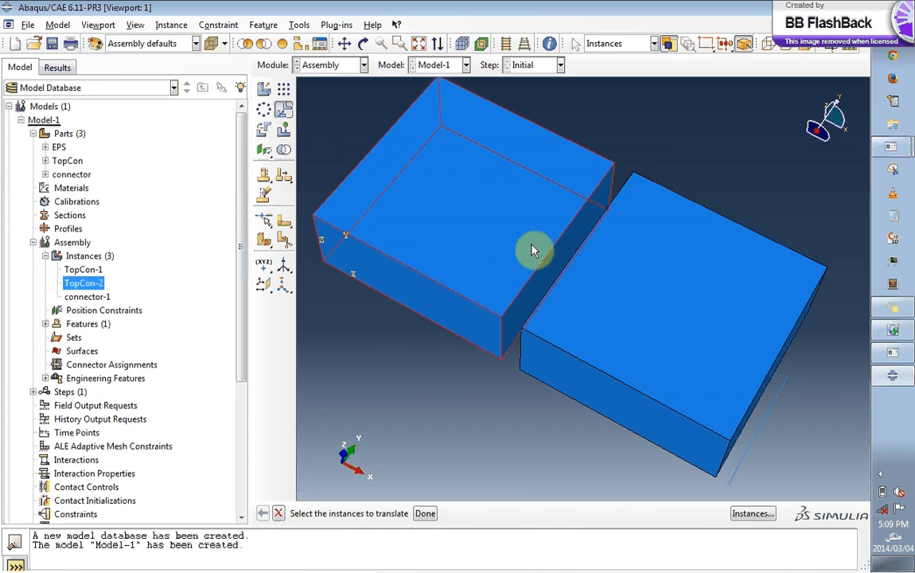
{"action": "left_click", "coordinate": [646, 316], "text": "shift"}
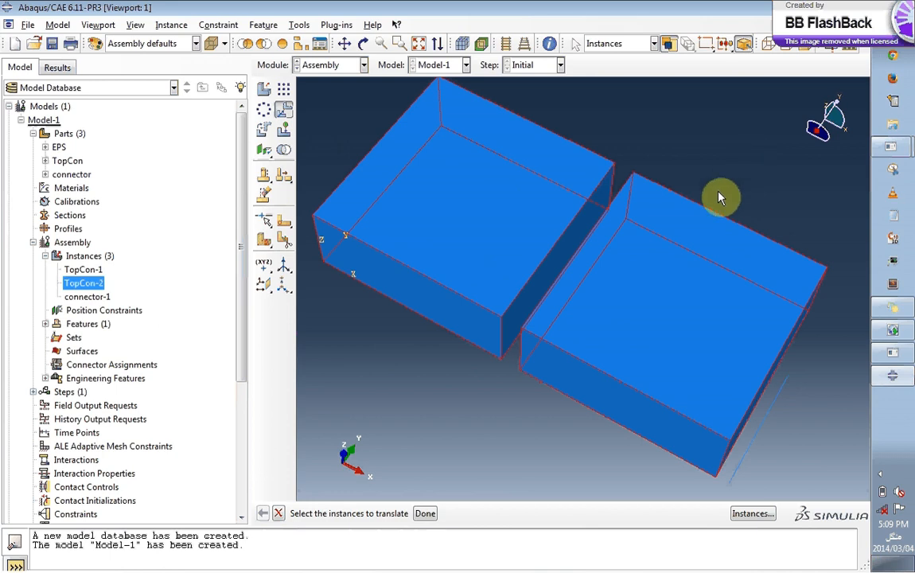
{"action": "left_click", "coordinate": [658, 273], "text": "ctrl"}
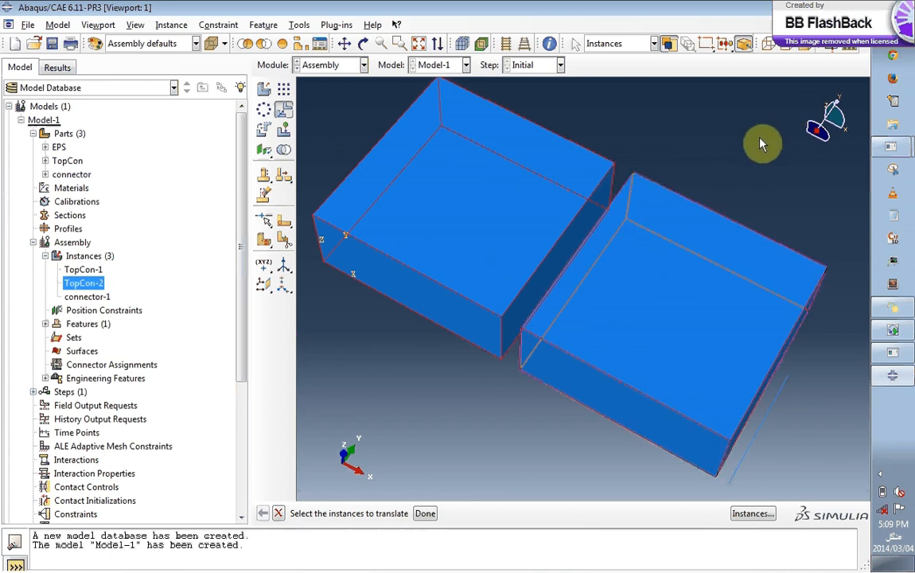
{"action": "left_click", "coordinate": [616, 301], "text": "shift"}
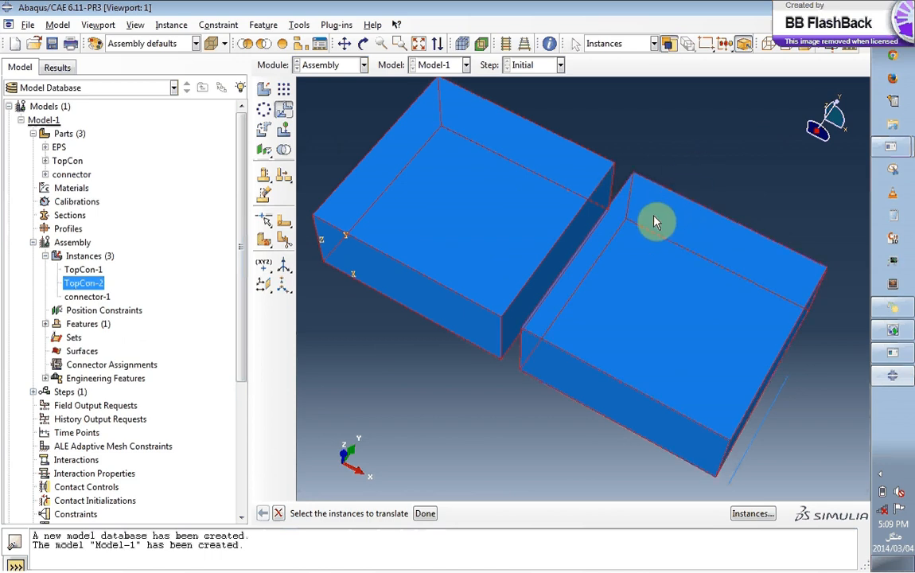
{"action": "left_click", "coordinate": [646, 249], "text": "ctrl"}
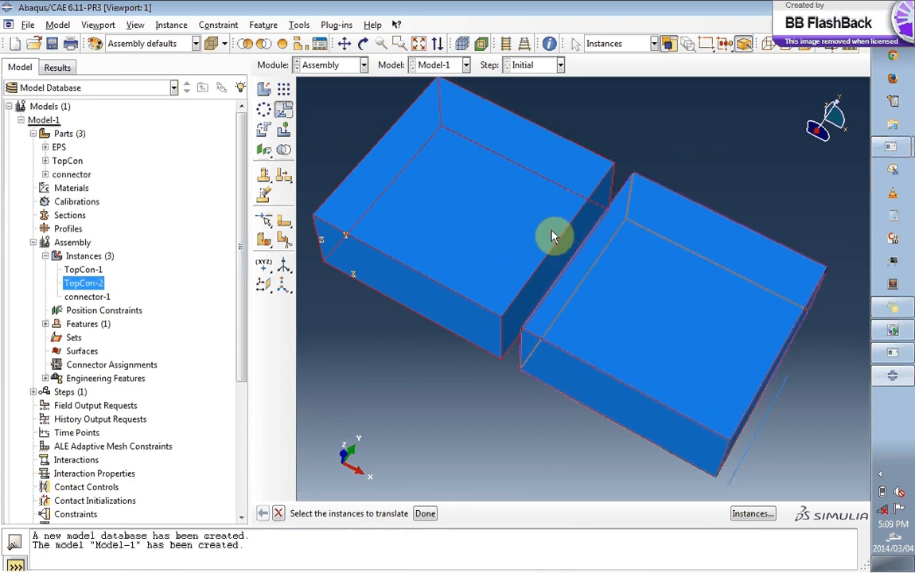
{"action": "left_click", "coordinate": [530, 242]}
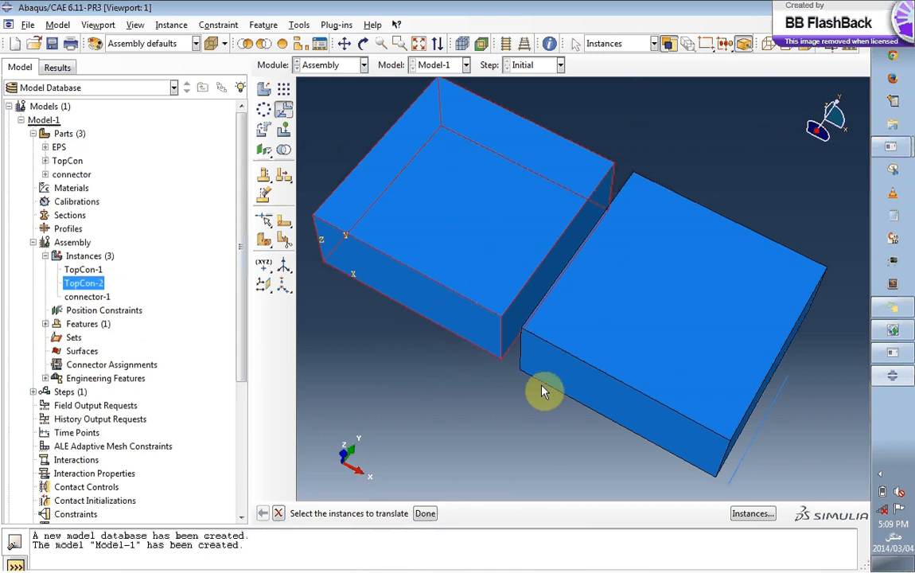
Translate TopCon-2 from its lower front corner beside TopCon-1 to the end point 0,0,7 and accept the position
{"action": "left_click", "coordinate": [644, 372]}
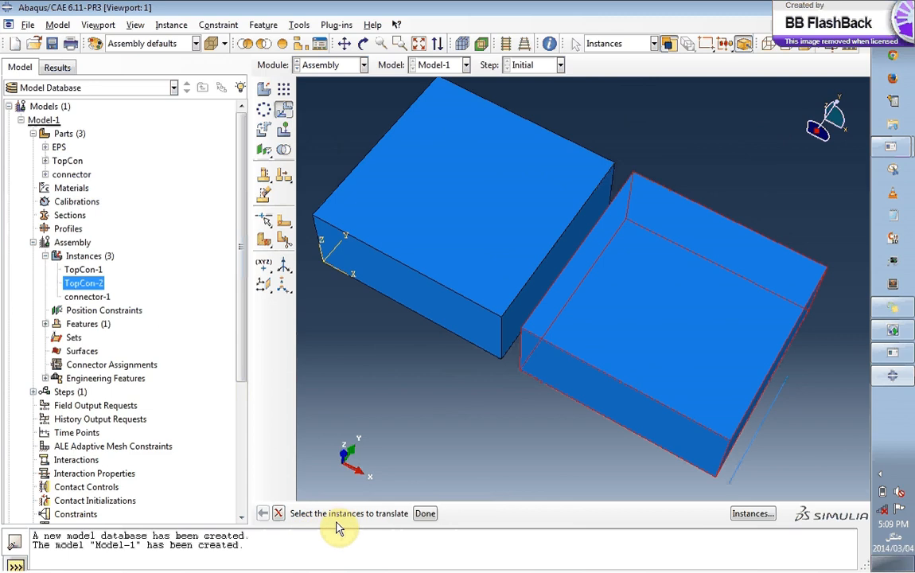
{"action": "left_click", "coordinate": [427, 513]}
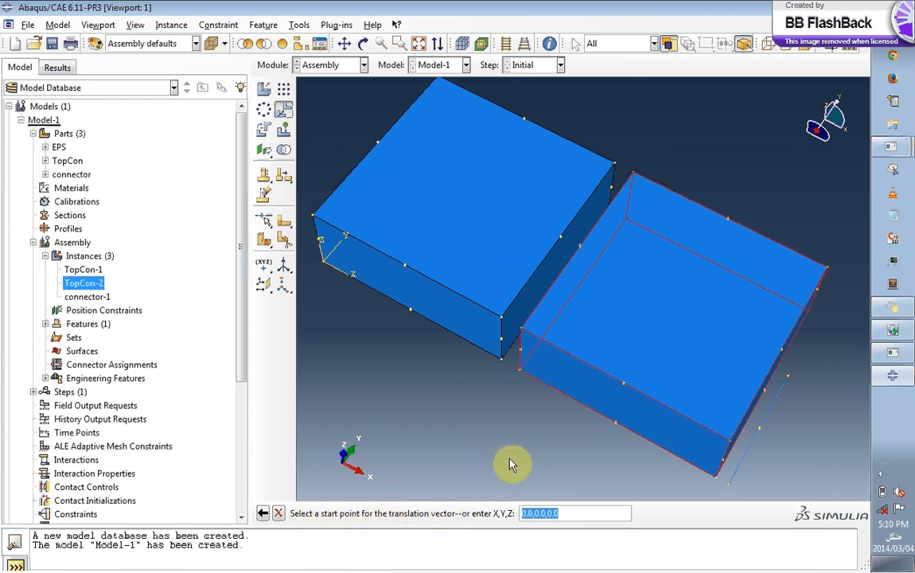
{"action": "left_click", "coordinate": [520, 370]}
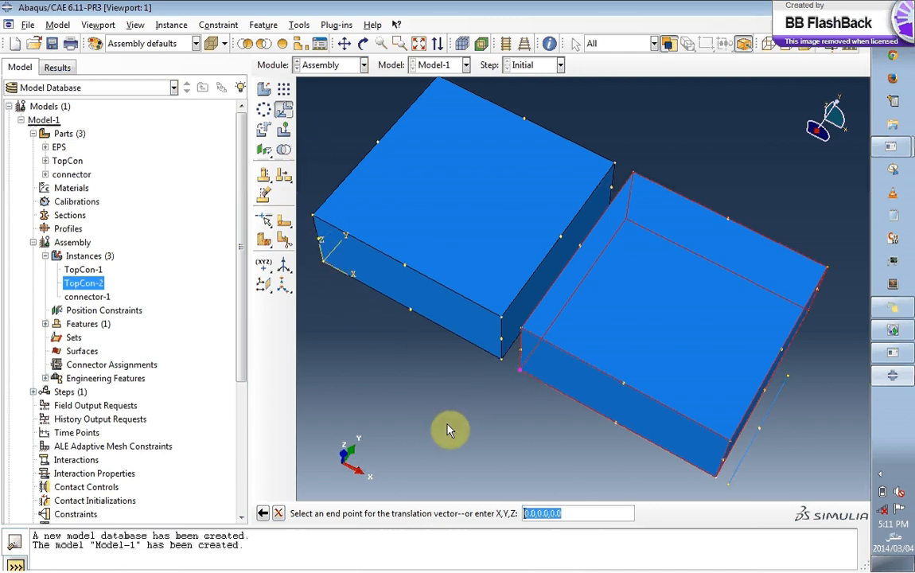
{"action": "type", "text": "0,0,7"}
{"action": "key", "text": "Return"}
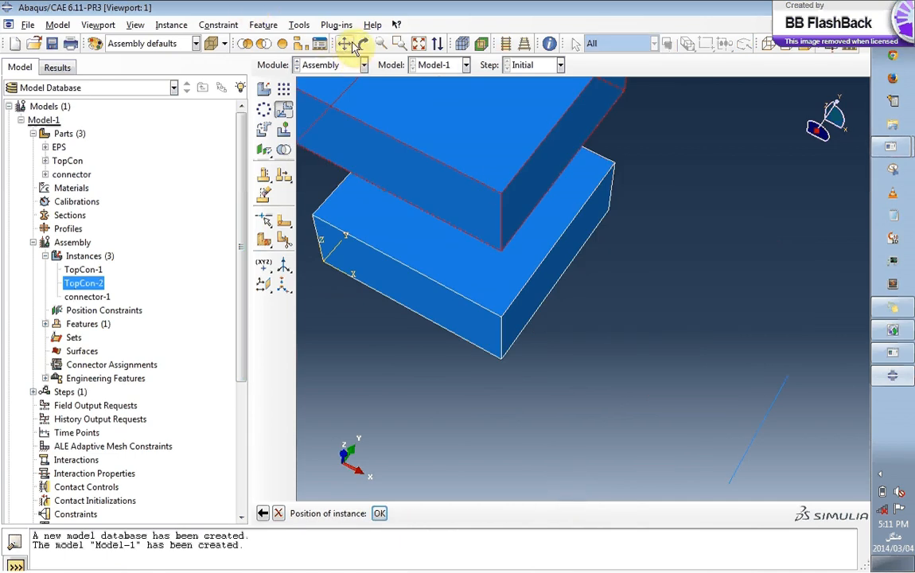
{"action": "left_click", "coordinate": [417, 42]}
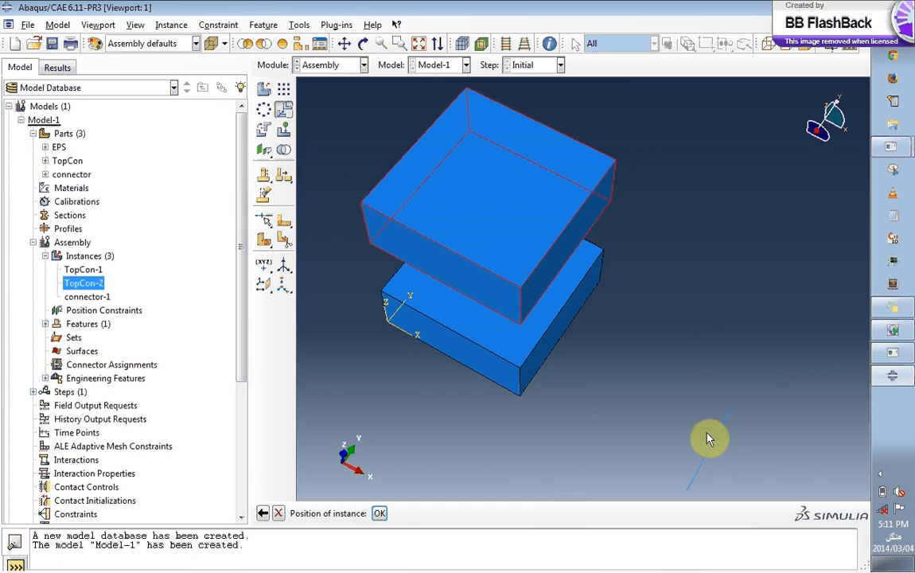
{"action": "left_click", "coordinate": [365, 43]}
{"action": "left_click_drag", "start_coordinate": [511, 291], "coordinate": [414, 358]}
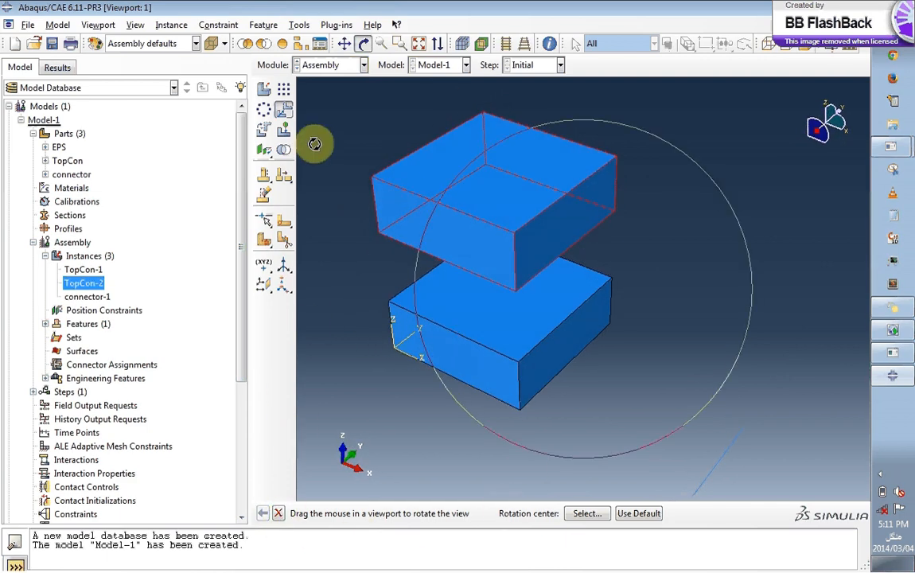
{"action": "left_click", "coordinate": [364, 43]}
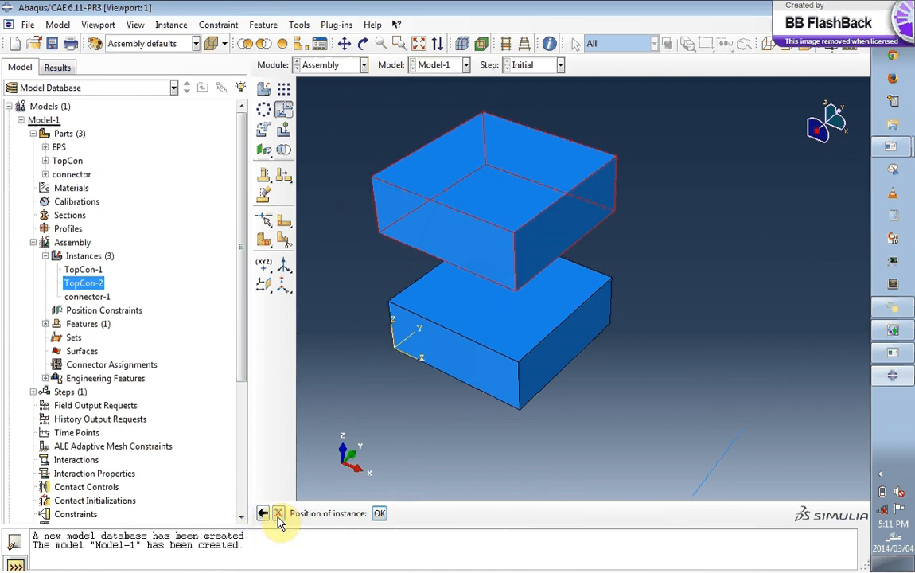
{"action": "left_click", "coordinate": [379, 513]}
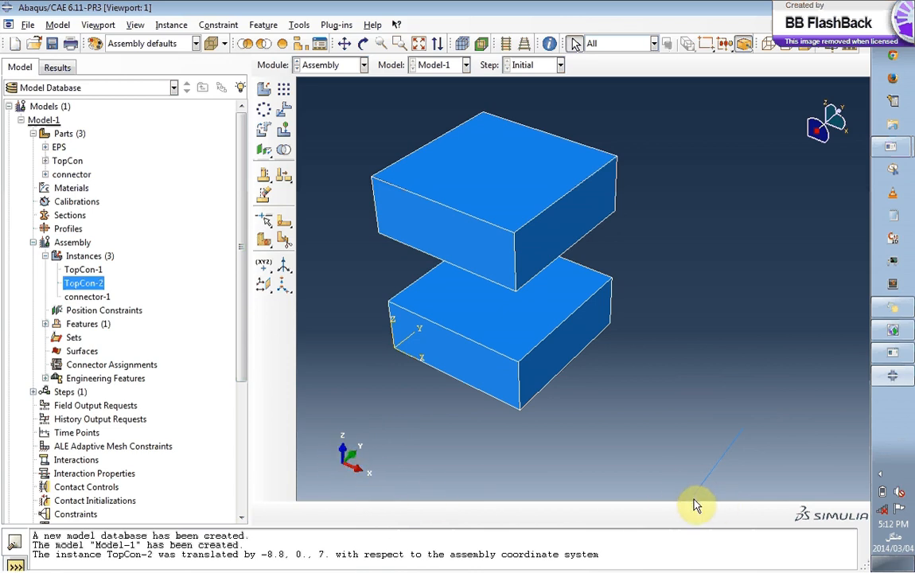
Rotate the connector instance by 60 degrees about TopCon-1's lower front edge, with the axis running from the origin corner along X
{"action": "left_click", "coordinate": [169, 26]}
{"action": "left_click", "coordinate": [185, 113]}
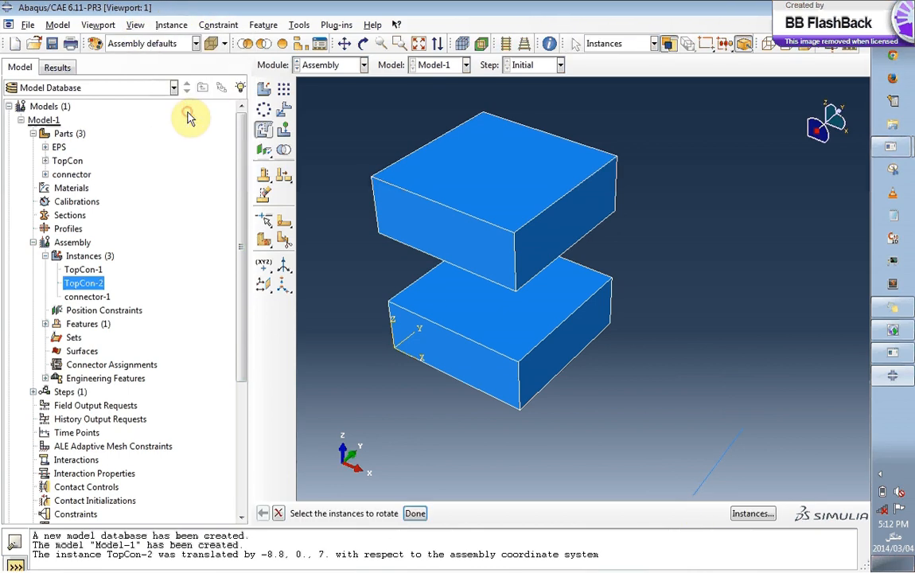
{"action": "left_click", "coordinate": [724, 462]}
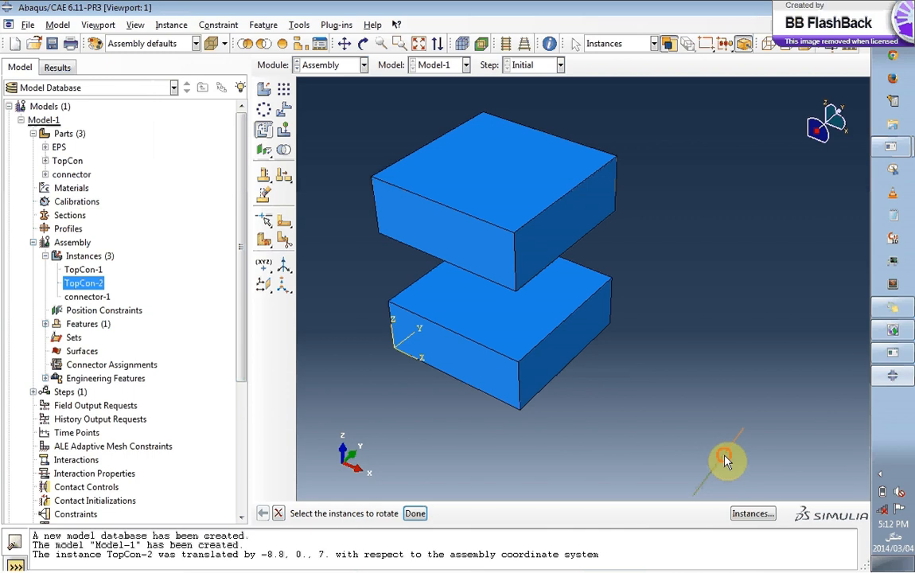
{"action": "left_click", "coordinate": [415, 515]}
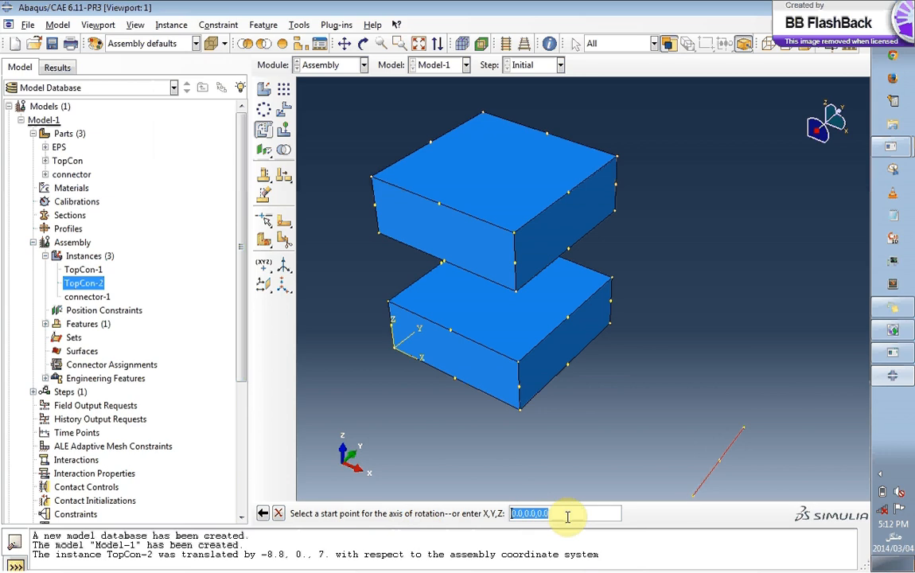
{"action": "left_click", "coordinate": [395, 352]}
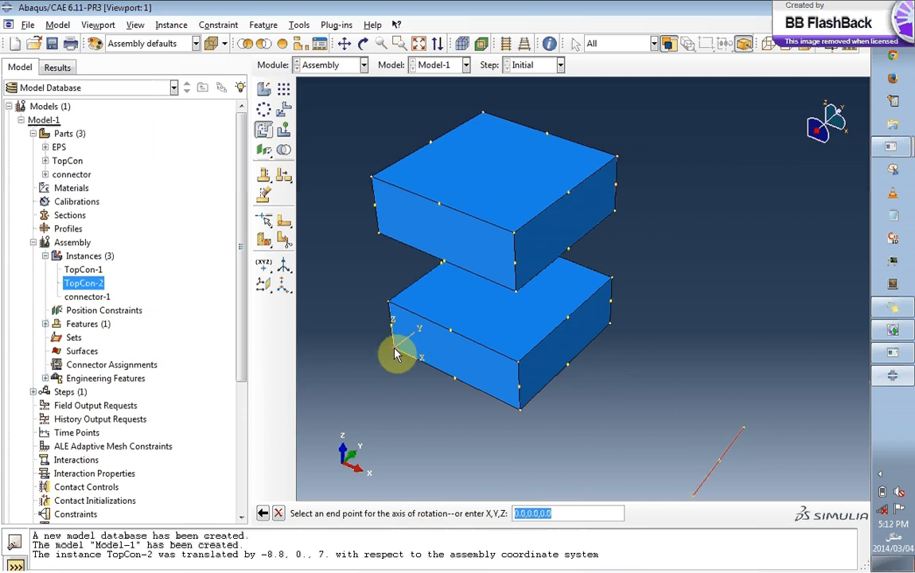
{"action": "left_click", "coordinate": [521, 413]}
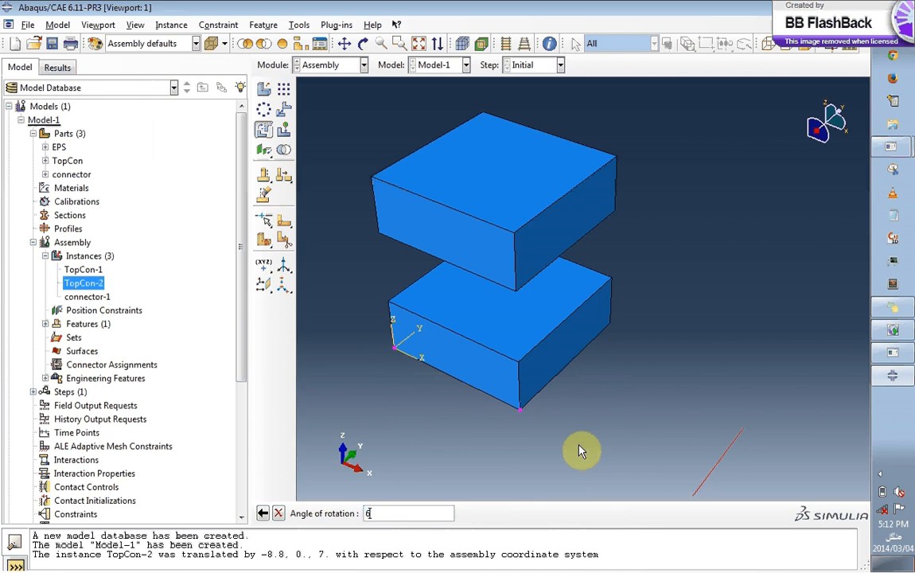
{"action": "type", "text": "60"}
{"action": "key", "text": "Return"}
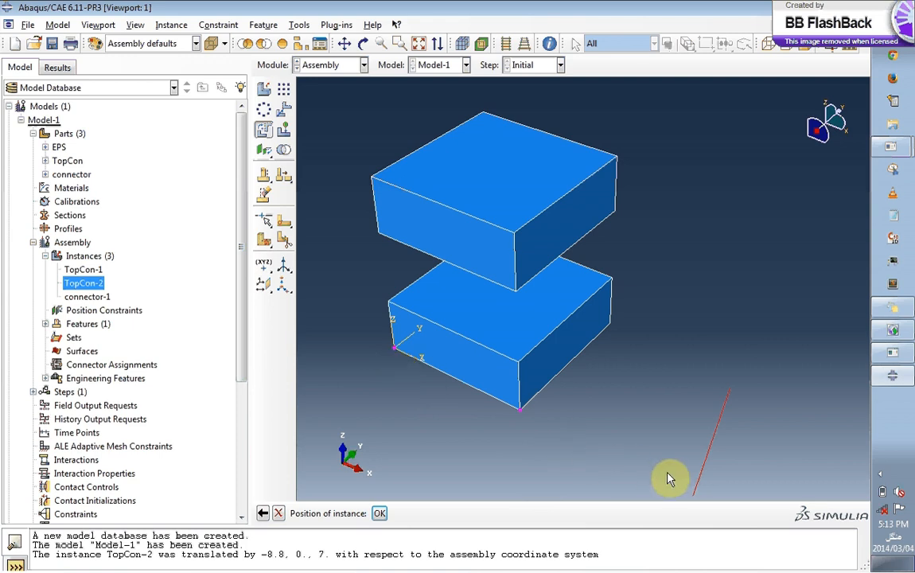
{"action": "left_click", "coordinate": [383, 515]}
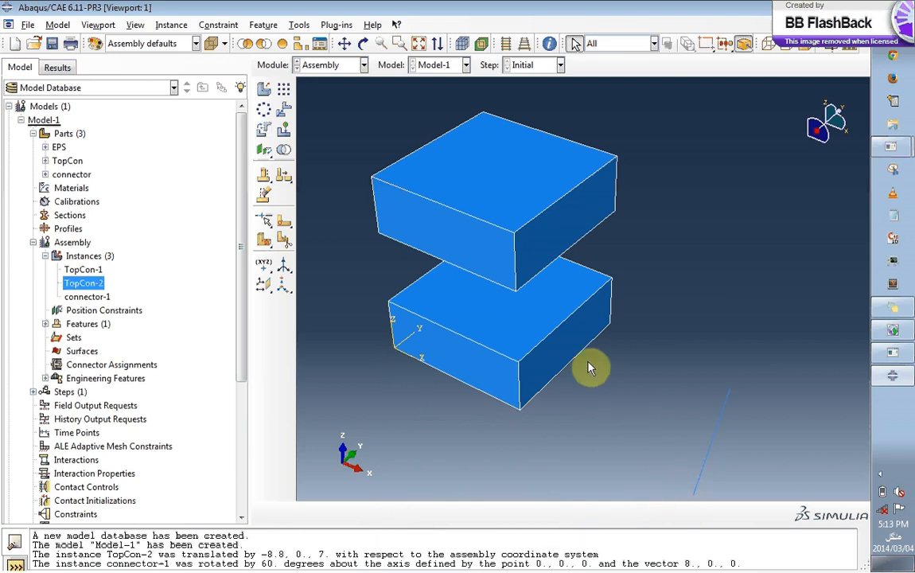
{"action": "left_click", "coordinate": [516, 332]}
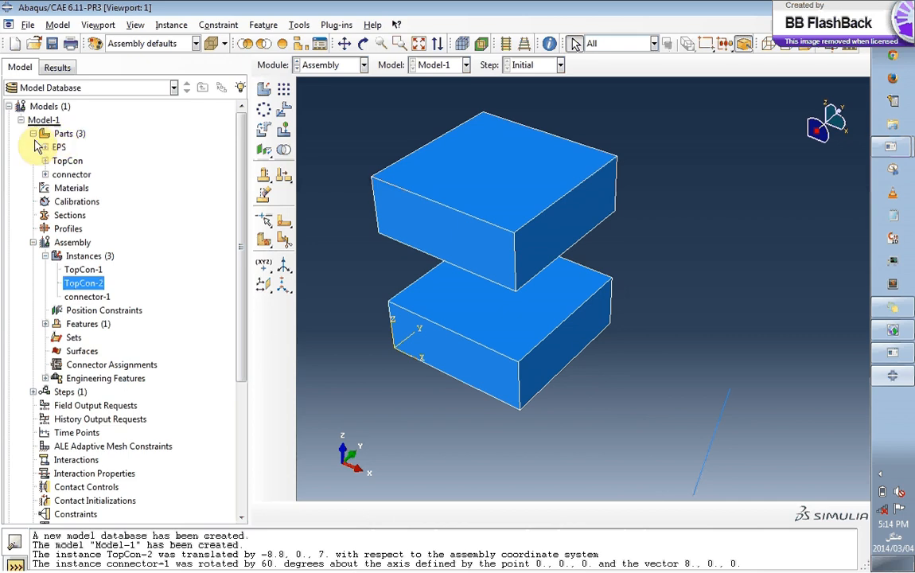
Expand TopCon's features in the model tree and open the TopCon part for editing
{"action": "left_click", "coordinate": [45, 161]}
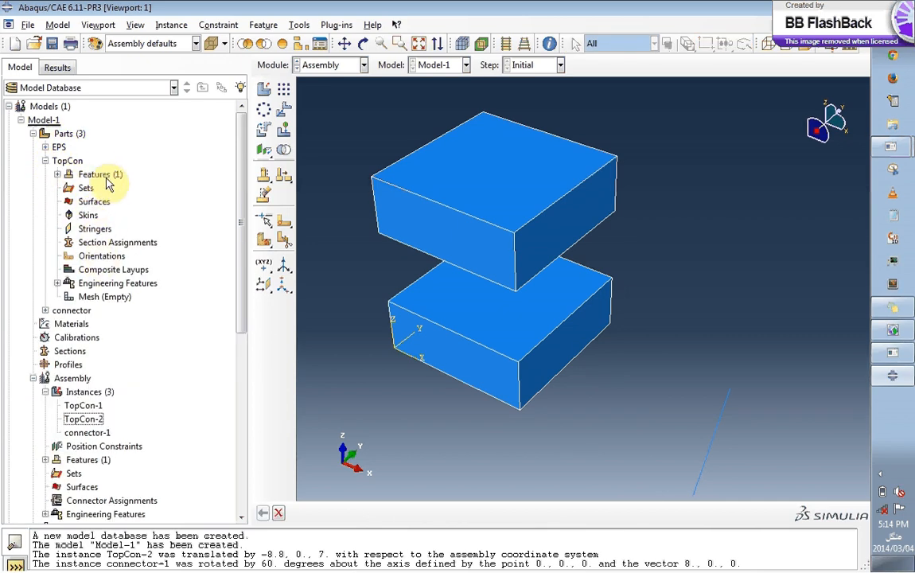
{"action": "left_click", "coordinate": [57, 174]}
{"action": "left_click", "coordinate": [103, 188]}
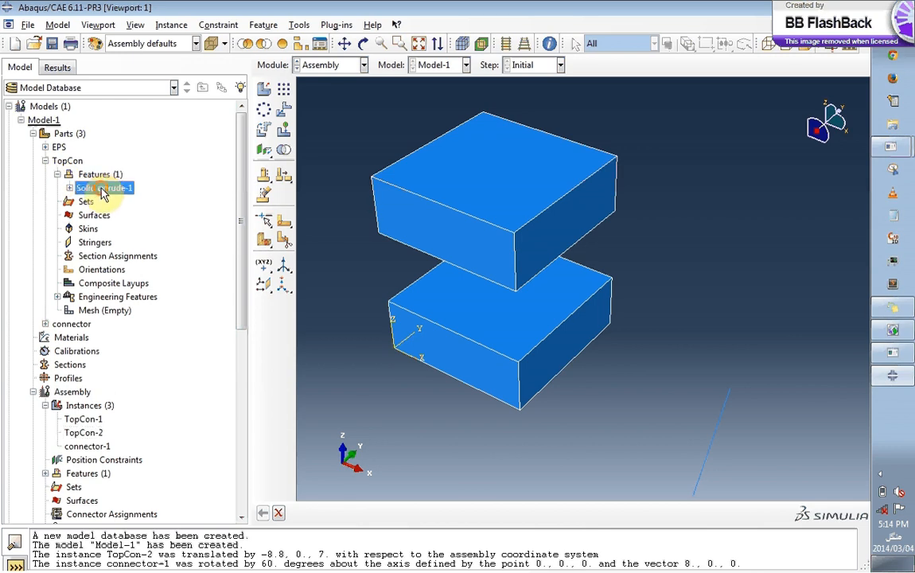
{"action": "double_click", "coordinate": [67, 162]}
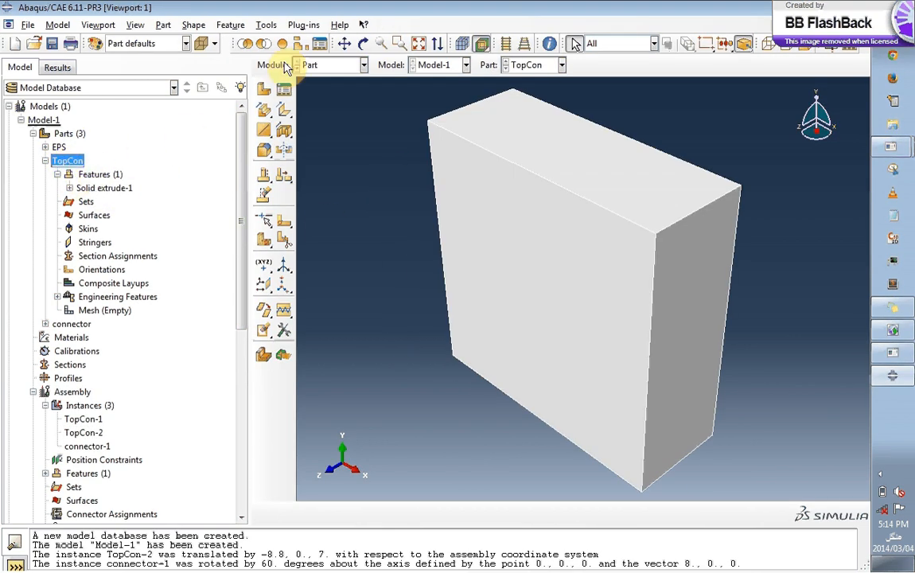
Start a planar sketch partition of the TopCon cell on its large front face, with the face's near side edge vertical and on the right
{"action": "left_click", "coordinate": [267, 26]}
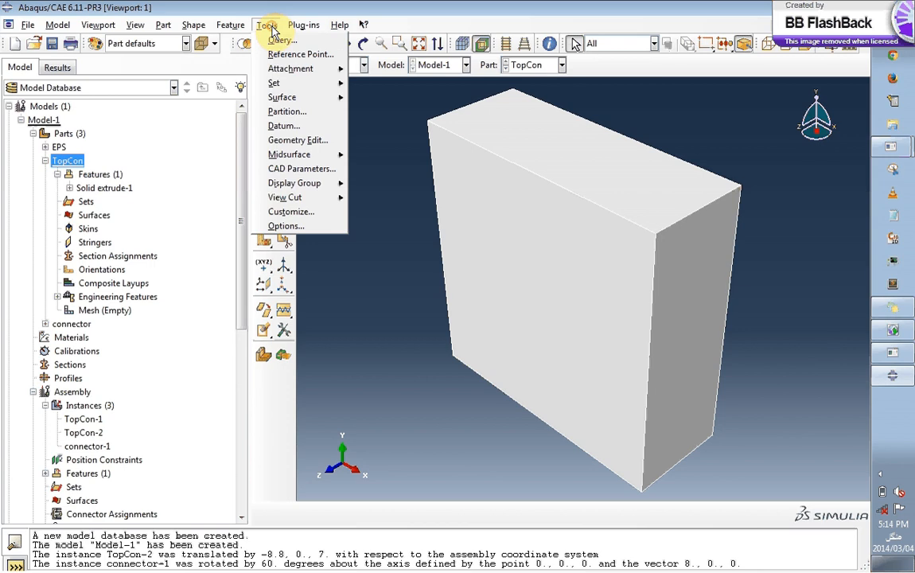
{"action": "left_click", "coordinate": [286, 112]}
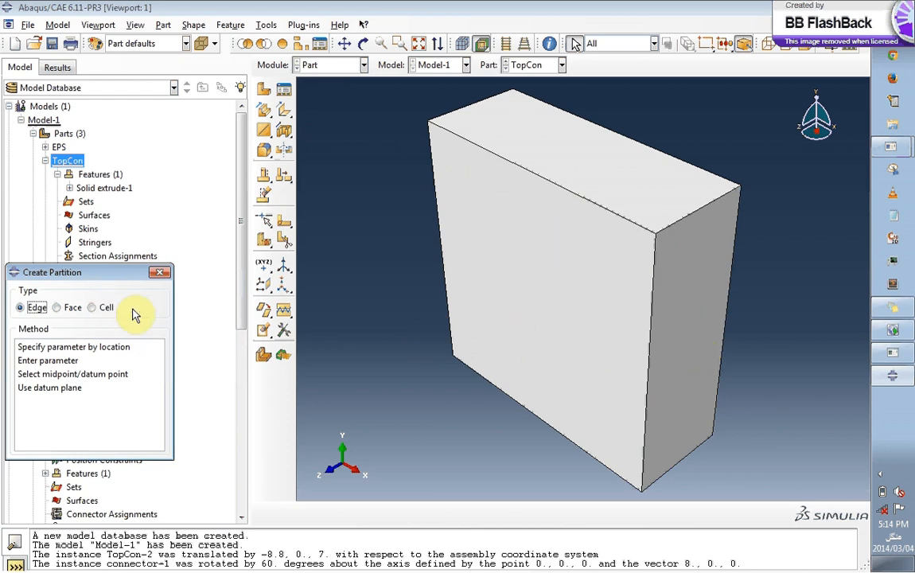
{"action": "left_click", "coordinate": [92, 308]}
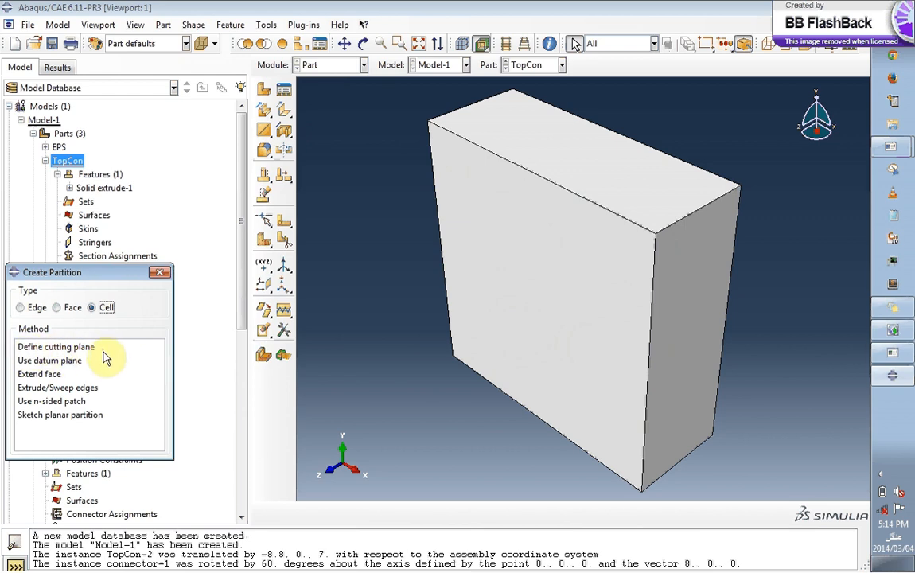
{"action": "left_click", "coordinate": [62, 417]}
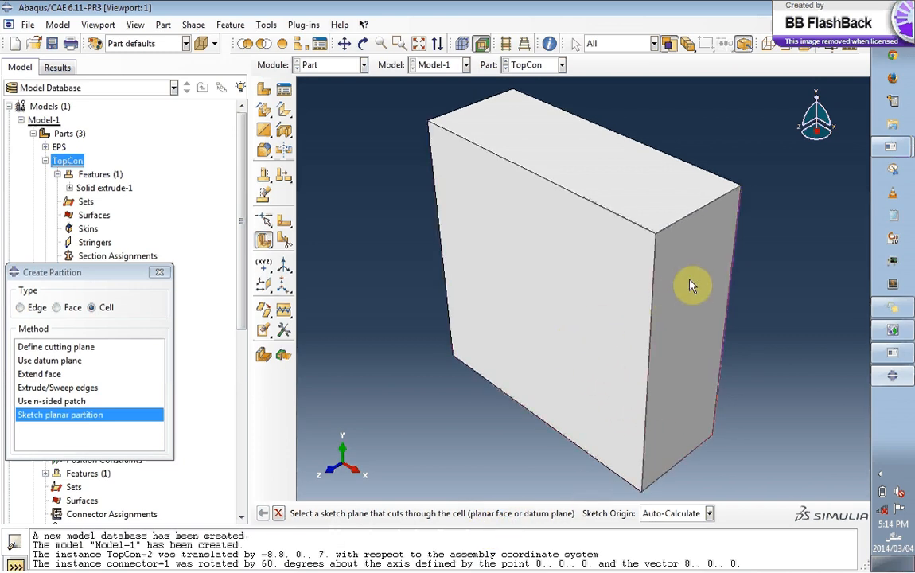
{"action": "left_click", "coordinate": [591, 275]}
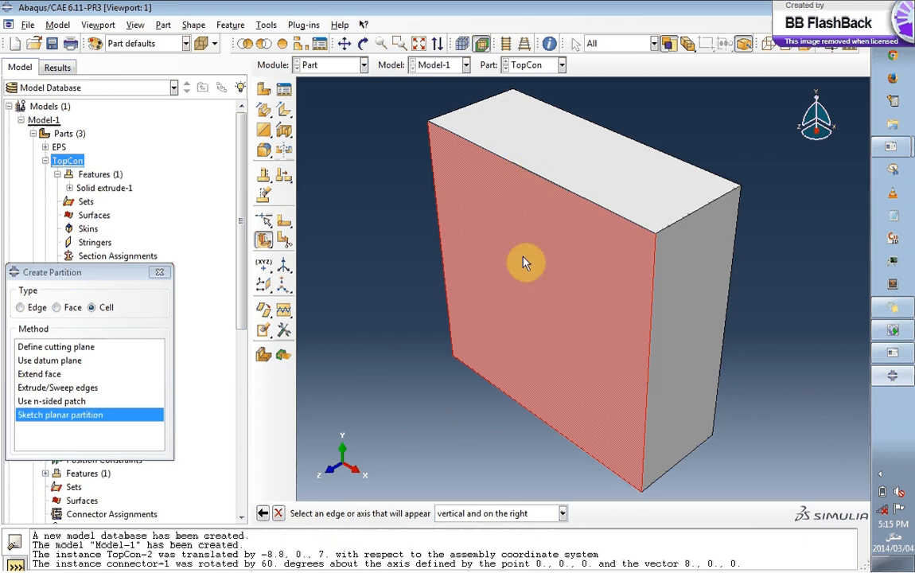
{"action": "left_click", "coordinate": [563, 513]}
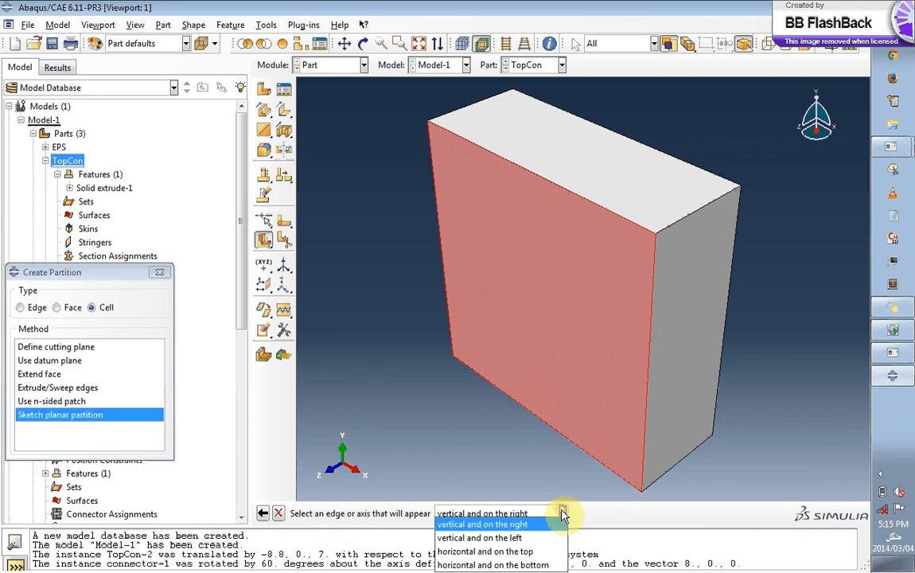
{"action": "left_click", "coordinate": [563, 514]}
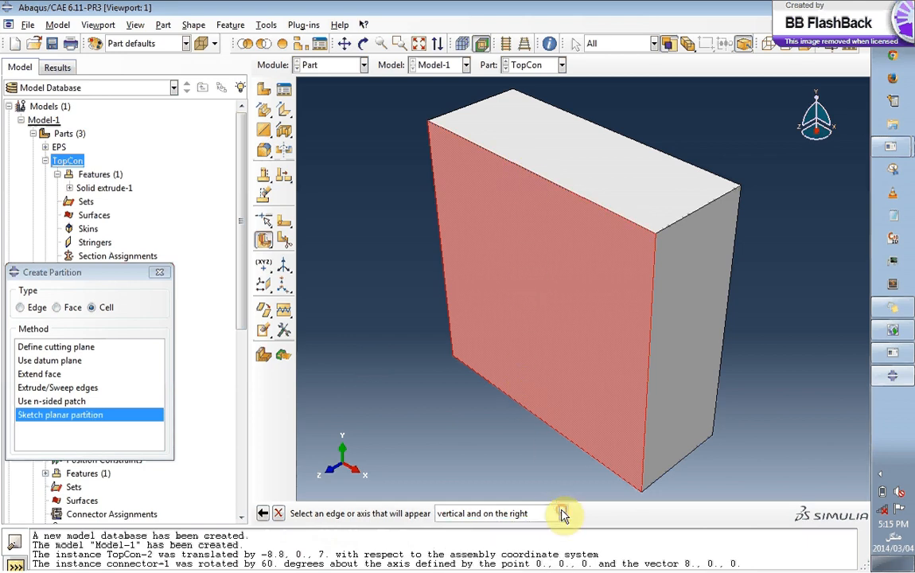
{"action": "left_click", "coordinate": [646, 455]}
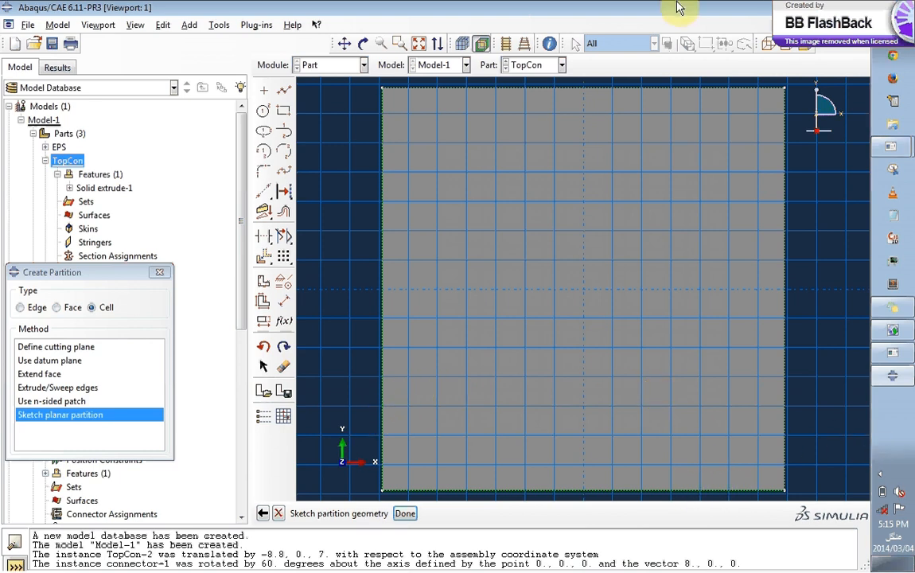
Align the sketch grid origin with the lower-left corner of the TopCon face
{"action": "left_click", "coordinate": [283, 90]}
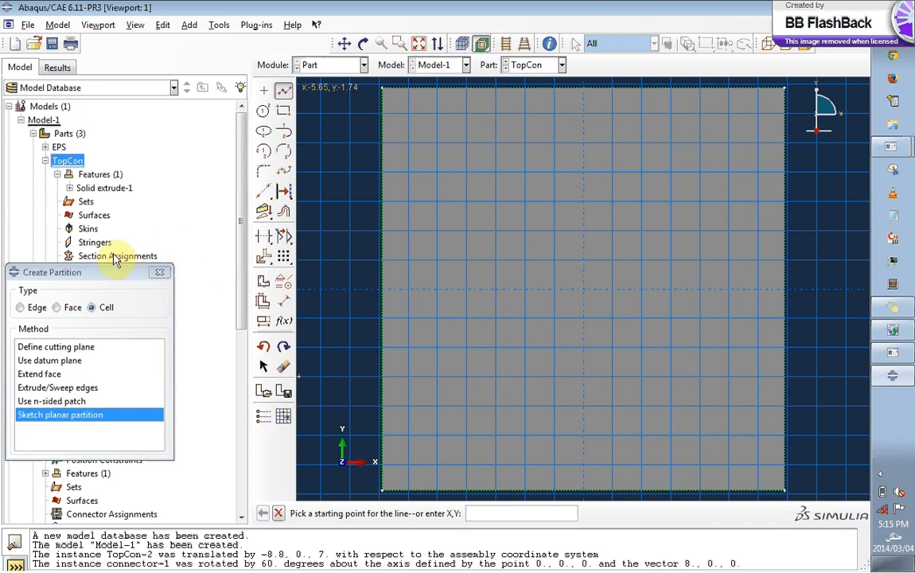
{"action": "left_click_drag", "start_coordinate": [94, 274], "coordinate": [151, 194]}
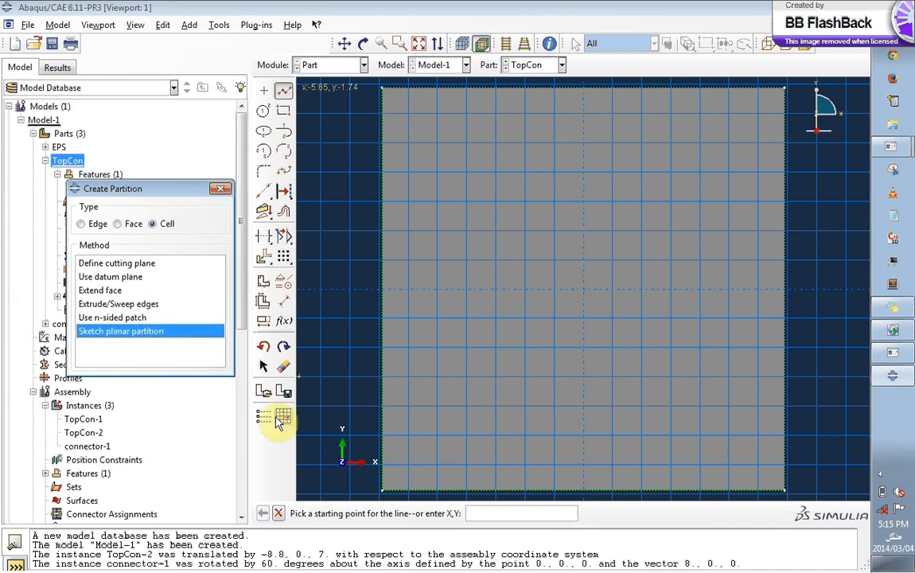
{"action": "left_click", "coordinate": [278, 514]}
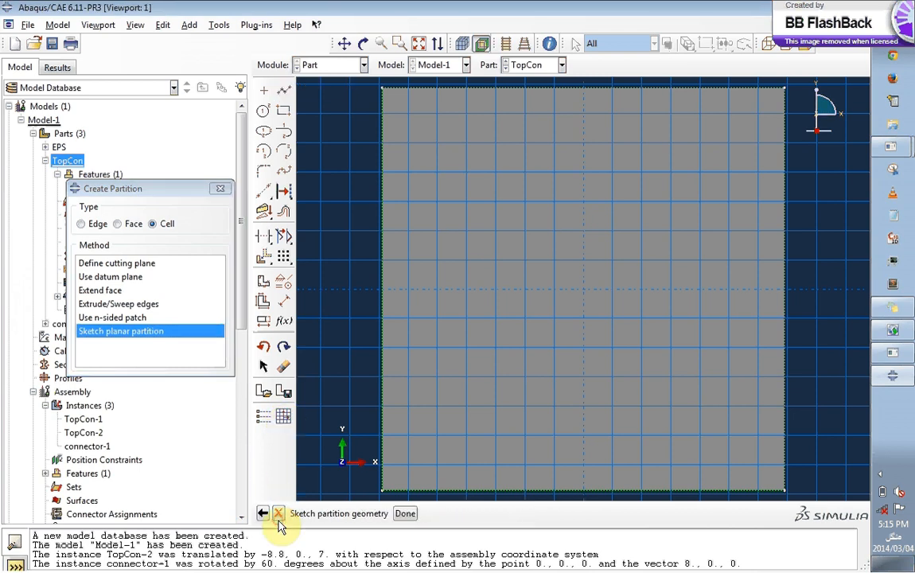
{"action": "left_click", "coordinate": [266, 422]}
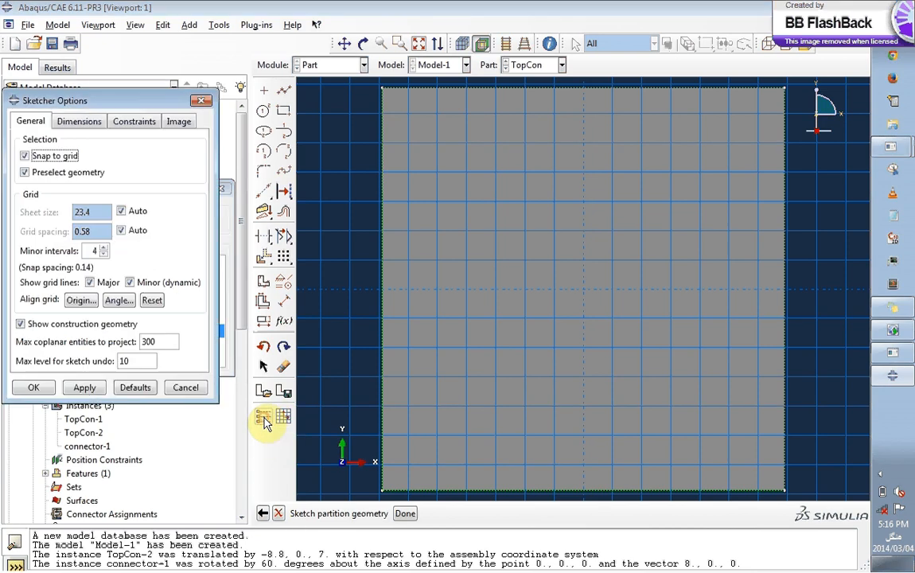
{"action": "left_click", "coordinate": [82, 300]}
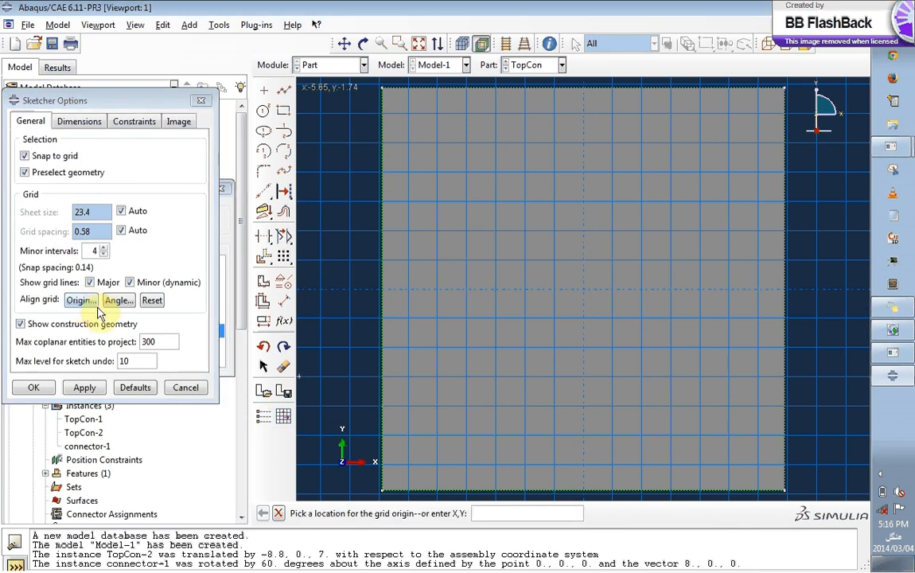
{"action": "left_click", "coordinate": [381, 491]}
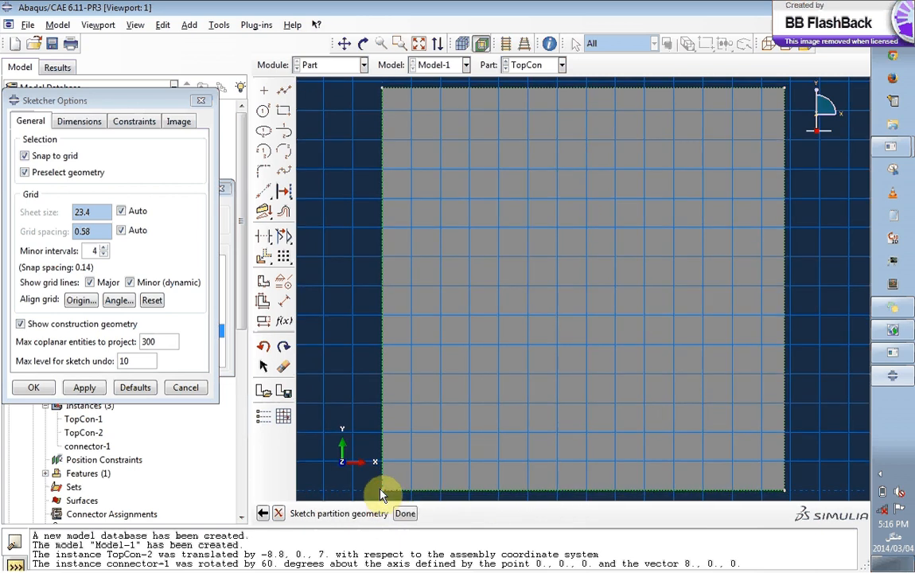
{"action": "left_click", "coordinate": [33, 387]}
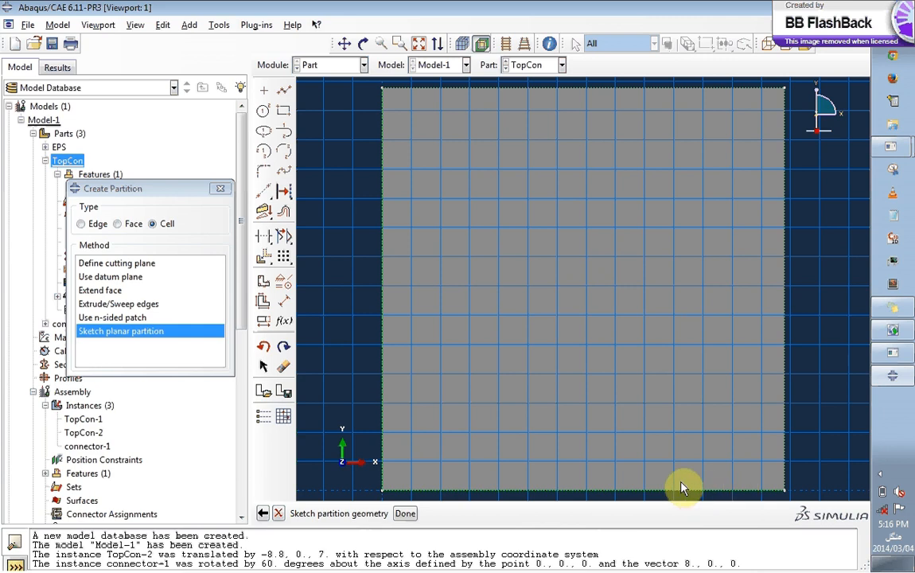
Draw a horizontal partition line across the face from grid point 0,2 to 8,2
{"action": "left_click", "coordinate": [283, 92]}
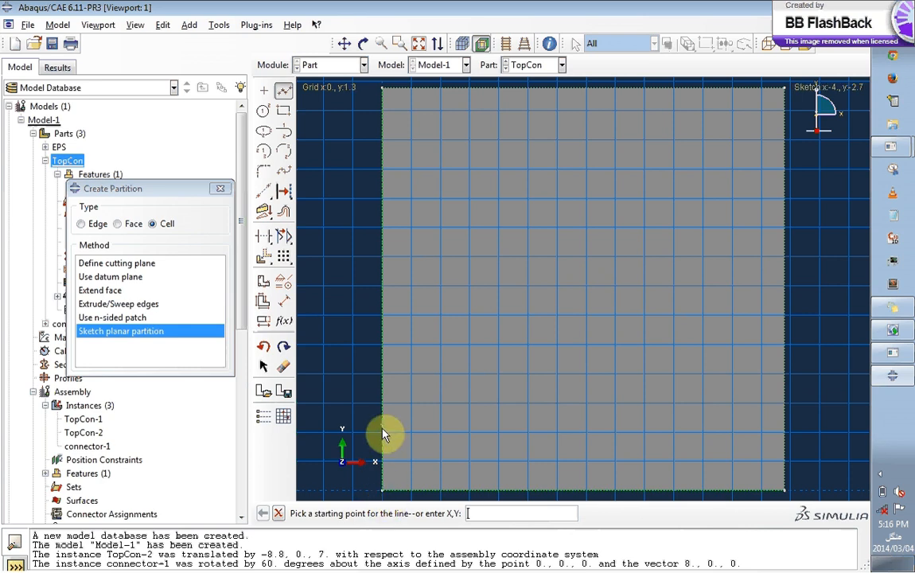
{"action": "type", "text": "0"}
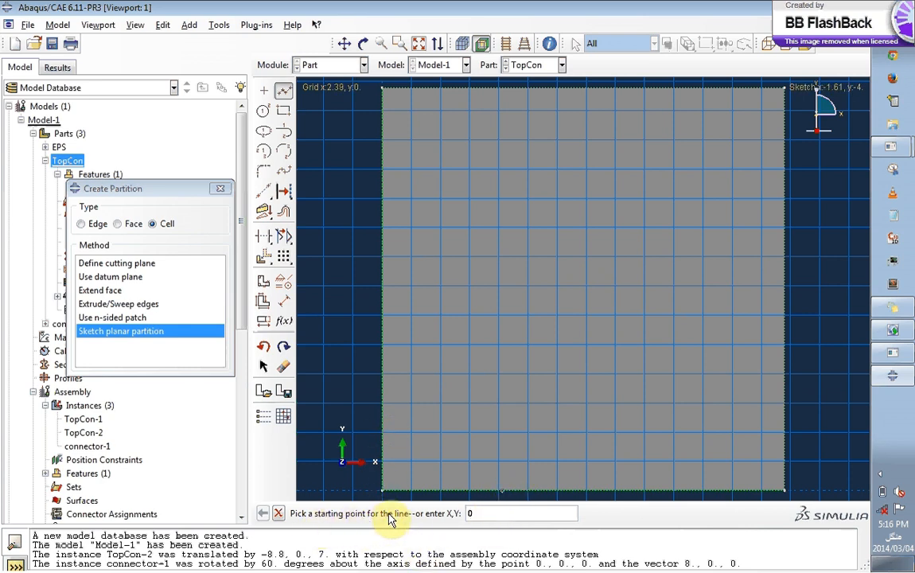
{"action": "type", "text": ",2"}
{"action": "key", "text": "Return"}
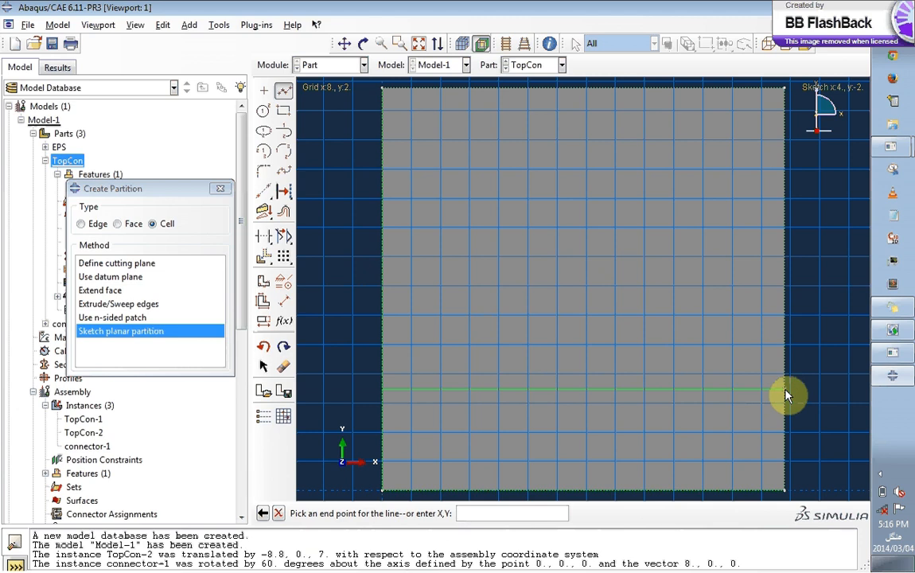
{"action": "type", "text": "8,2"}
{"action": "key", "text": "Return"}
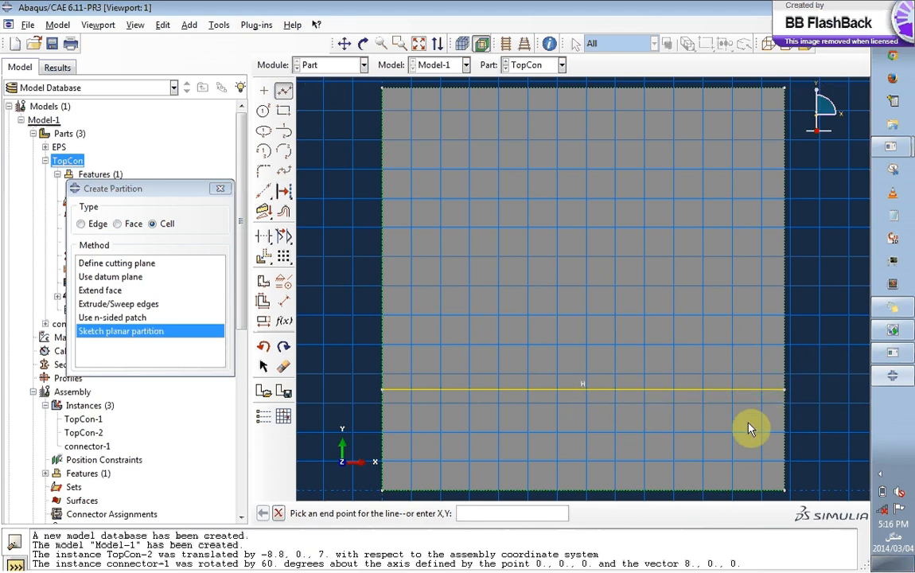
{"action": "middle_click", "coordinate": [859, 347]}
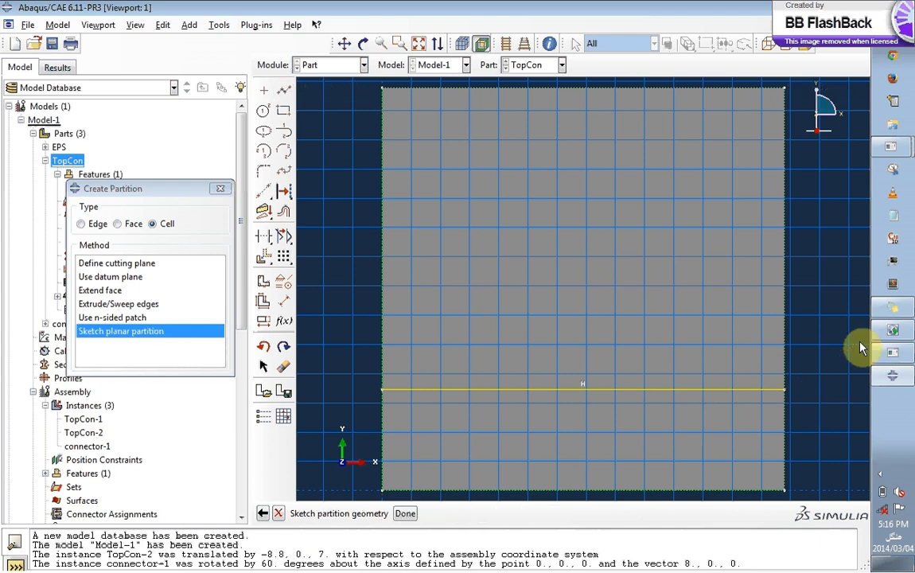
Draw a vertical partition line from grid point 6,0 to 6,8 and try to finish the partition sketch
{"action": "left_click", "coordinate": [284, 90]}
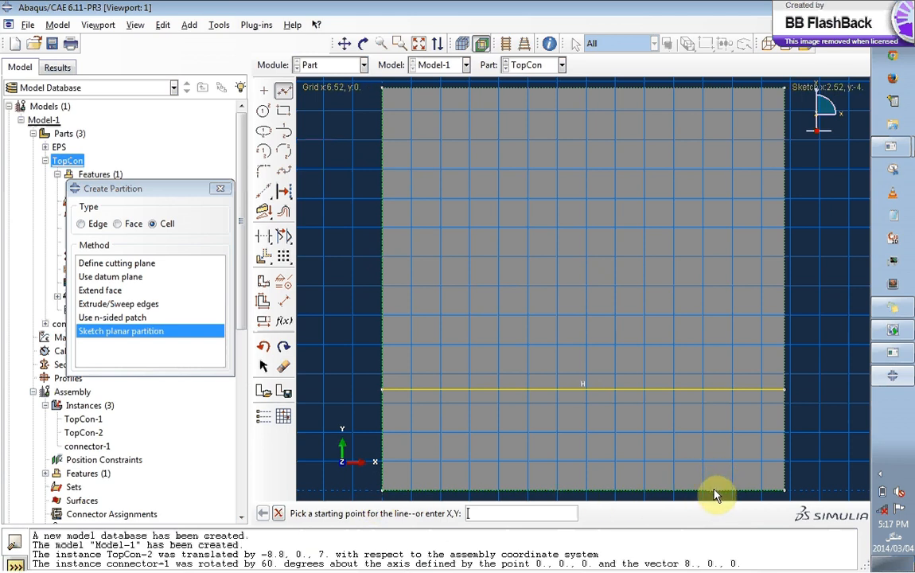
{"action": "type", "text": "0,0"}
{"action": "key", "text": "Return"}
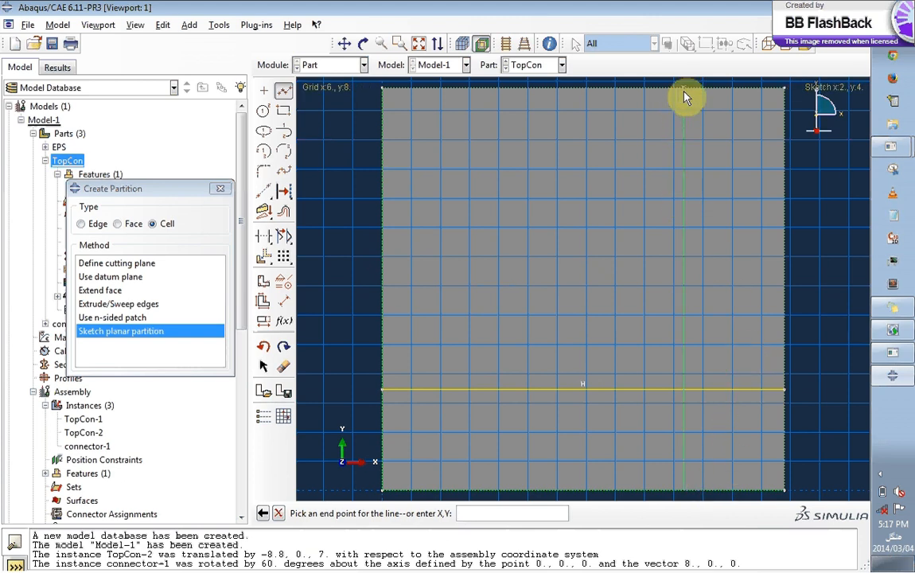
{"action": "type", "text": "8"}
{"action": "key", "text": "Return"}
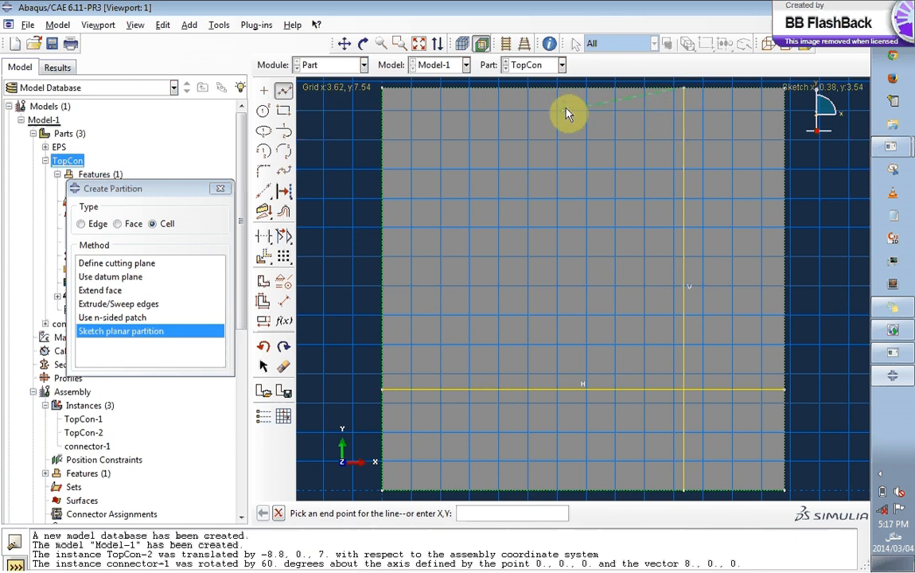
{"action": "key", "text": "Escape"}
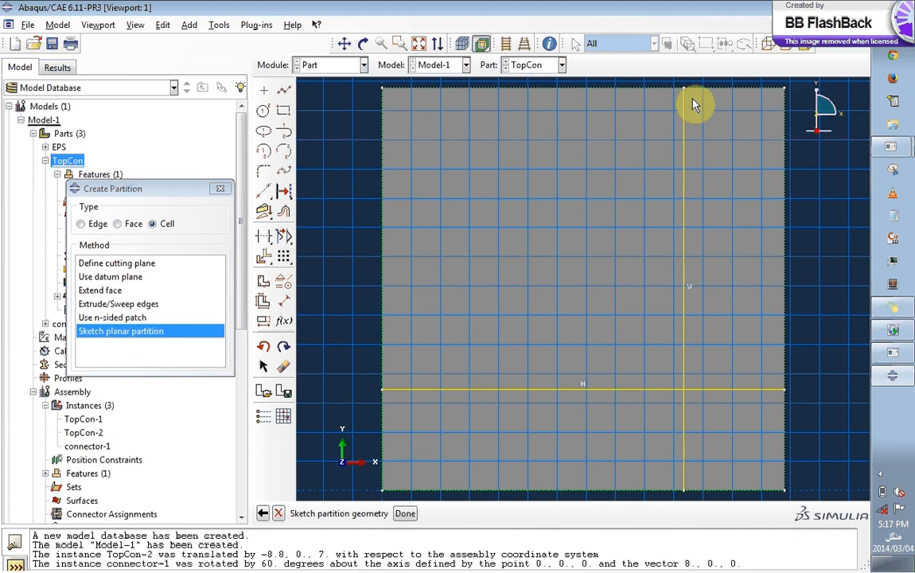
{"action": "left_click", "coordinate": [404, 514]}
{"action": "left_click", "coordinate": [434, 309]}
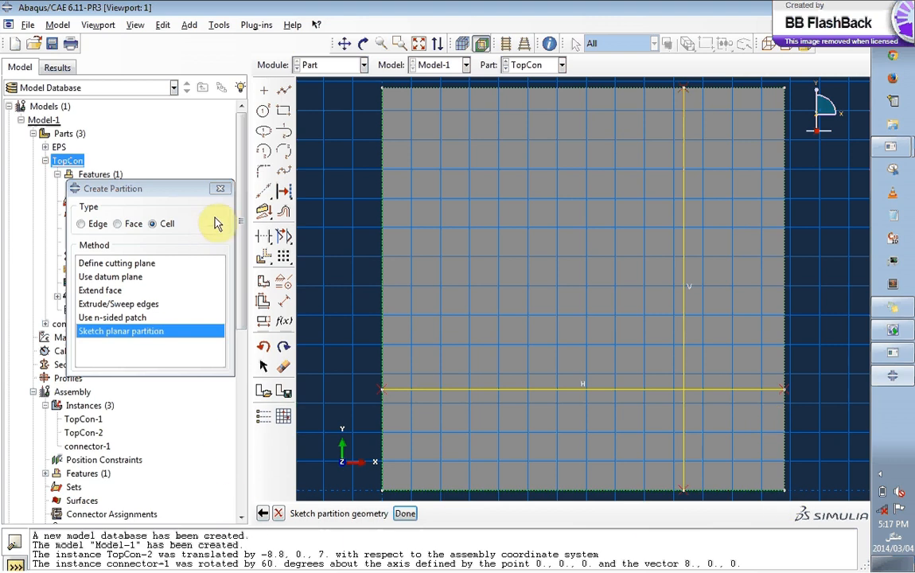
Trace the face's whole outline with connected lines from the upper-right corner, passing through the four corners and the partition lines' end points
{"action": "left_click", "coordinate": [283, 90]}
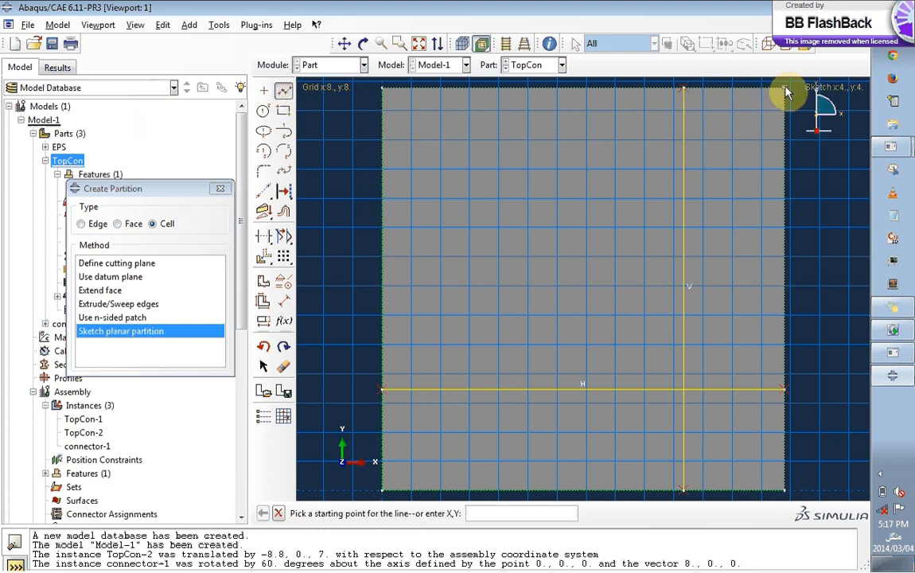
{"action": "left_click", "coordinate": [784, 87]}
{"action": "left_click", "coordinate": [687, 88]}
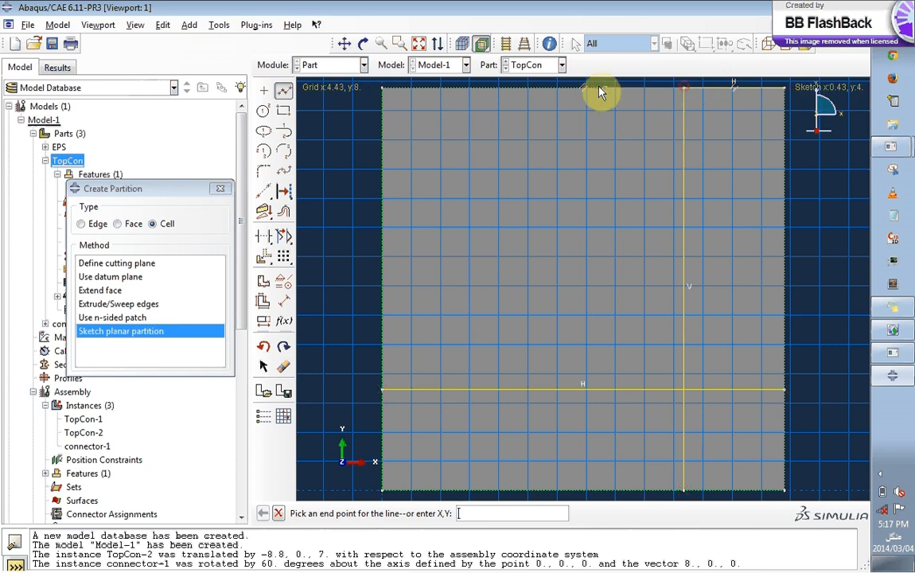
{"action": "left_click", "coordinate": [382, 90]}
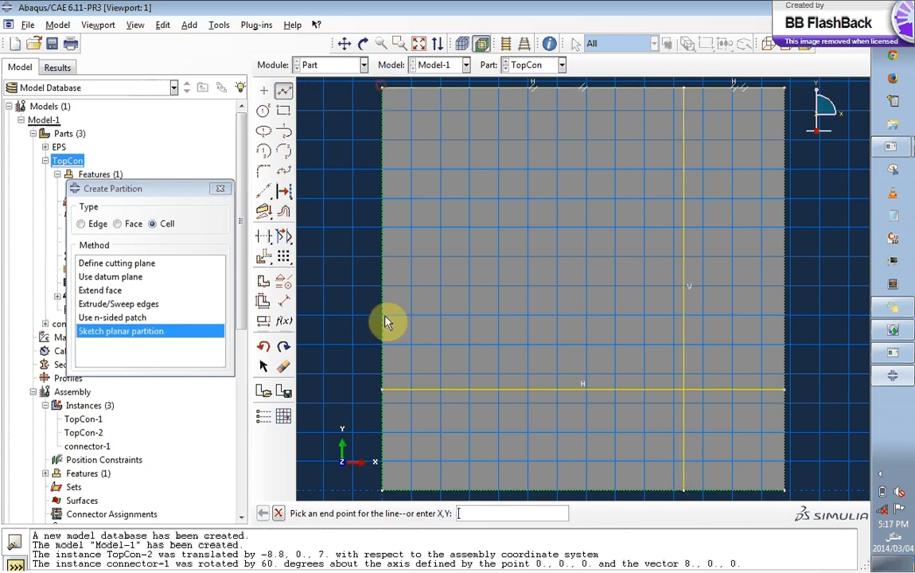
{"action": "left_click", "coordinate": [381, 392]}
{"action": "left_click", "coordinate": [381, 489]}
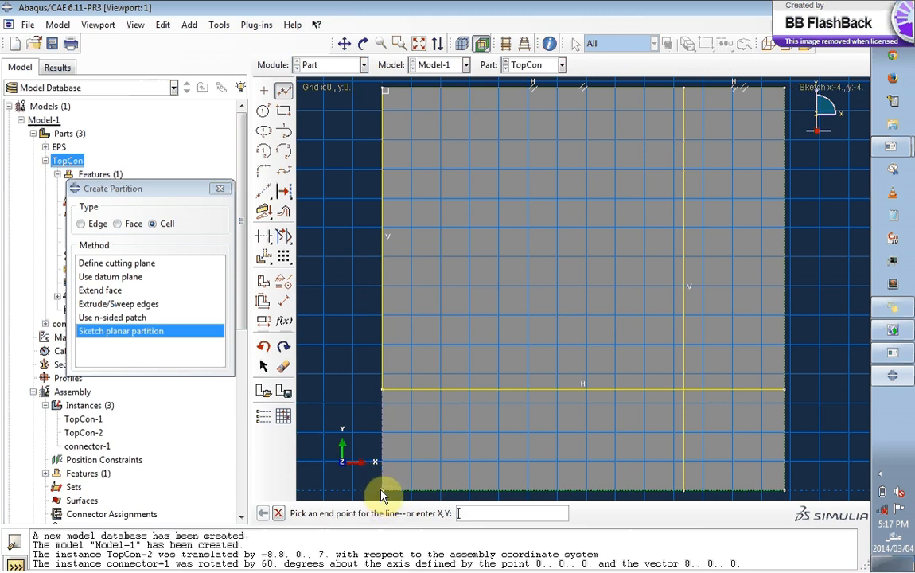
{"action": "left_click", "coordinate": [685, 490]}
{"action": "left_click", "coordinate": [784, 491]}
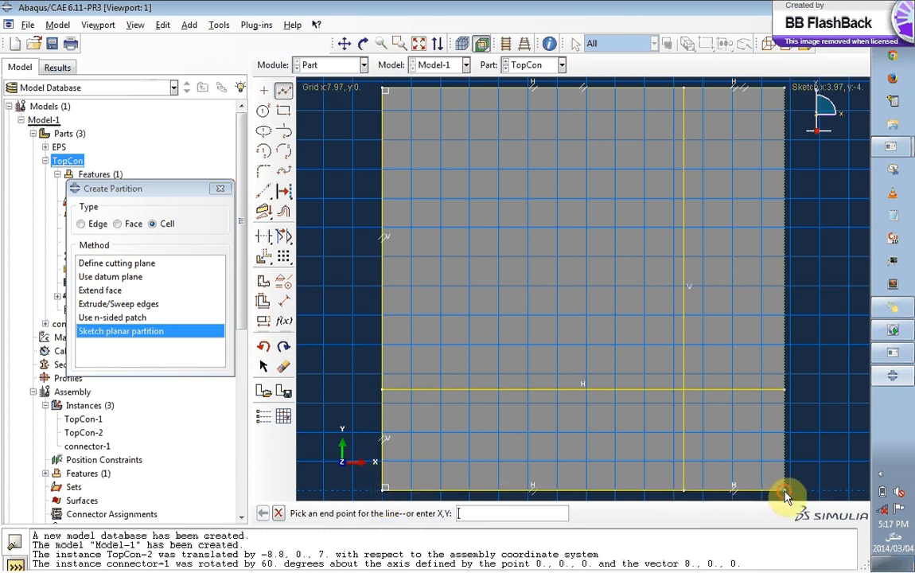
{"action": "left_click", "coordinate": [784, 392]}
{"action": "left_click", "coordinate": [783, 89]}
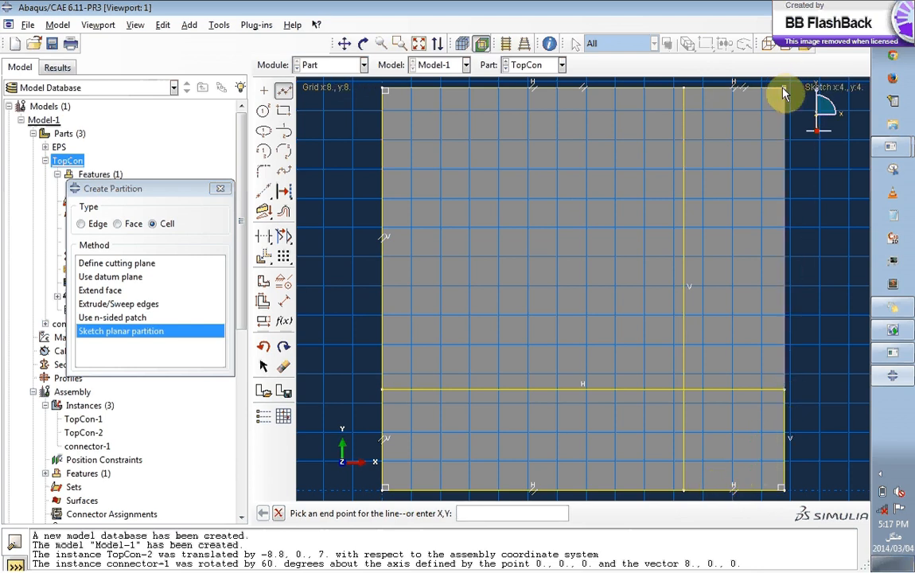
{"action": "left_click", "coordinate": [784, 91]}
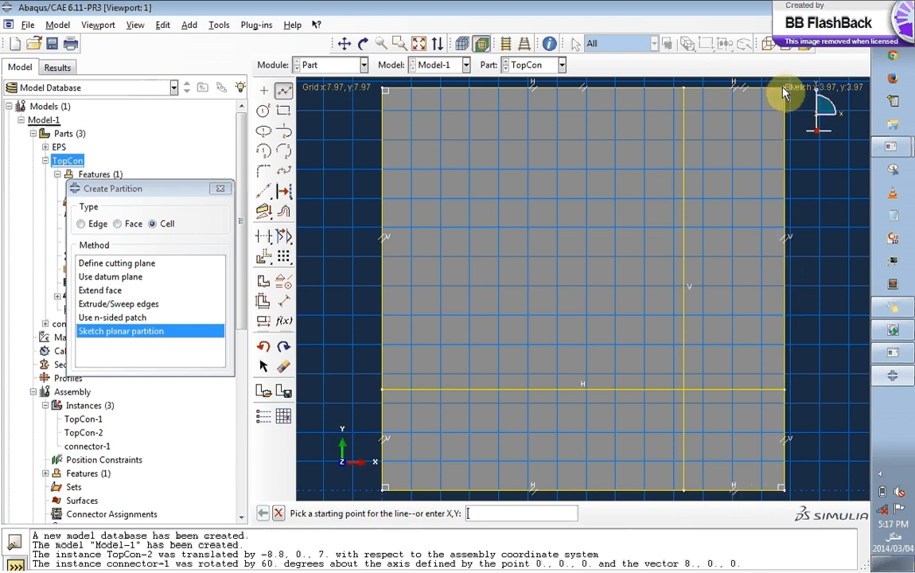
{"action": "key", "text": "Return"}
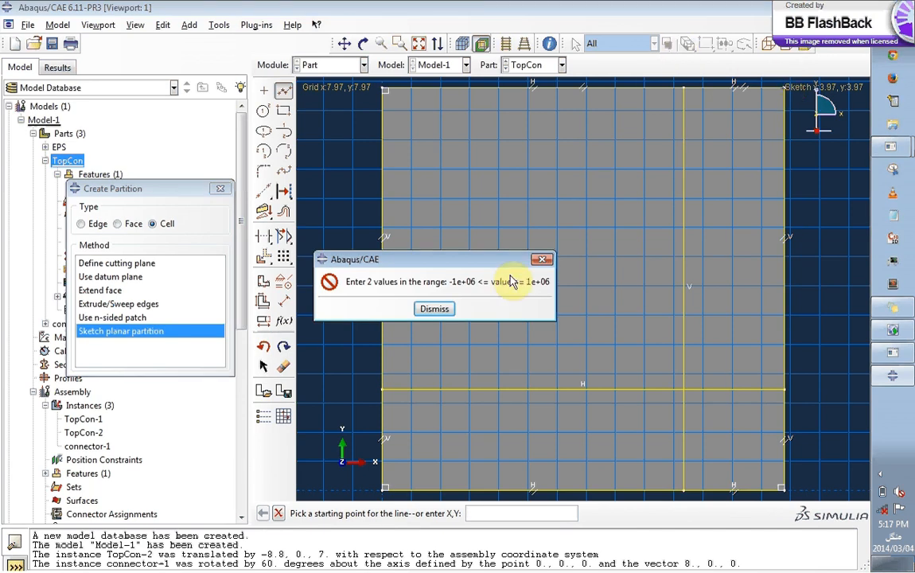
{"action": "left_click", "coordinate": [435, 309]}
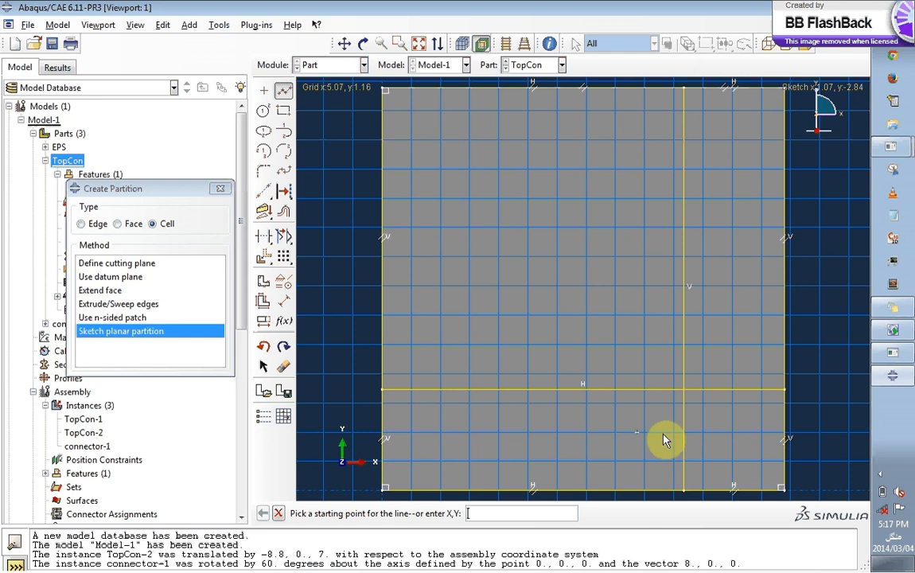
{"action": "key", "text": "Escape"}
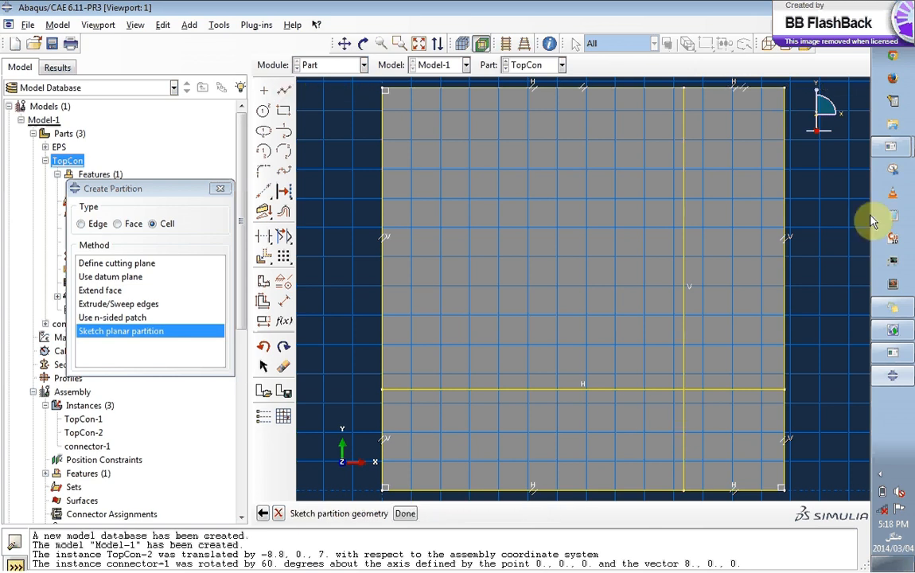
Try to finish the partition sketch and delete all of its lines
{"action": "left_click", "coordinate": [406, 513]}
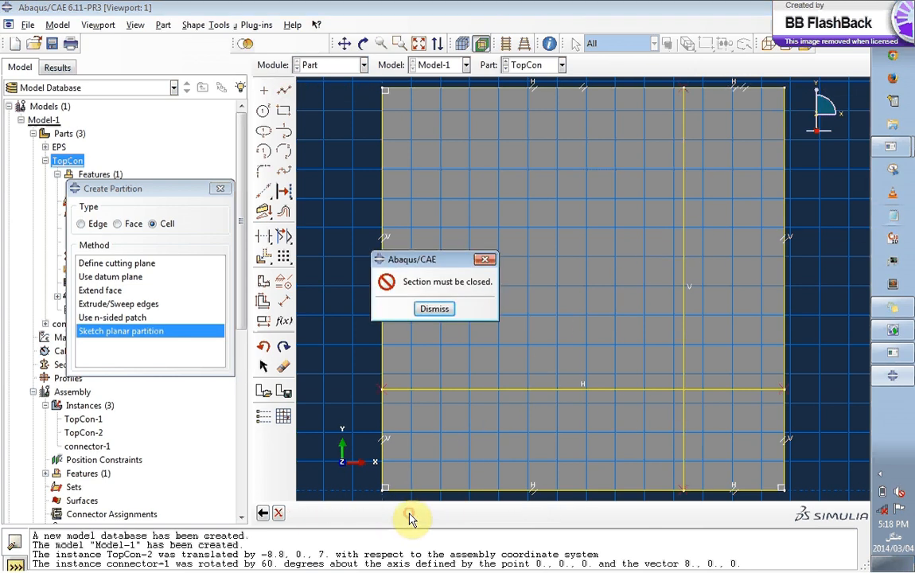
{"action": "left_click", "coordinate": [425, 309]}
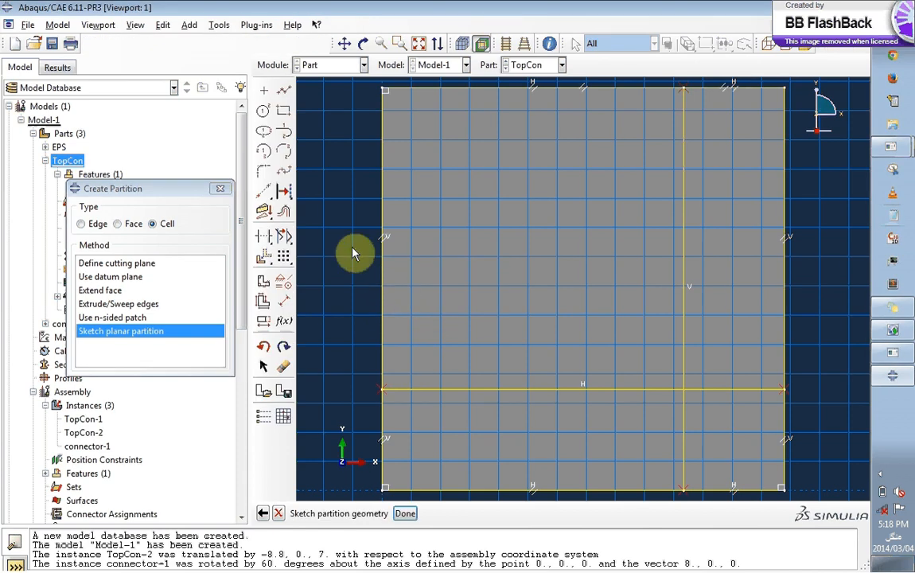
{"action": "left_click", "coordinate": [285, 366]}
{"action": "left_click", "coordinate": [685, 469]}
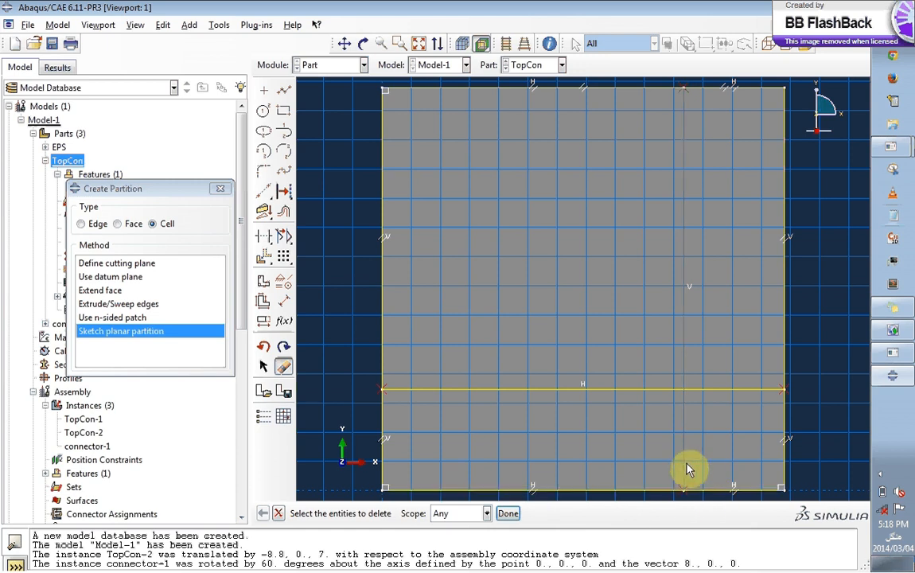
{"action": "left_click", "coordinate": [635, 391]}
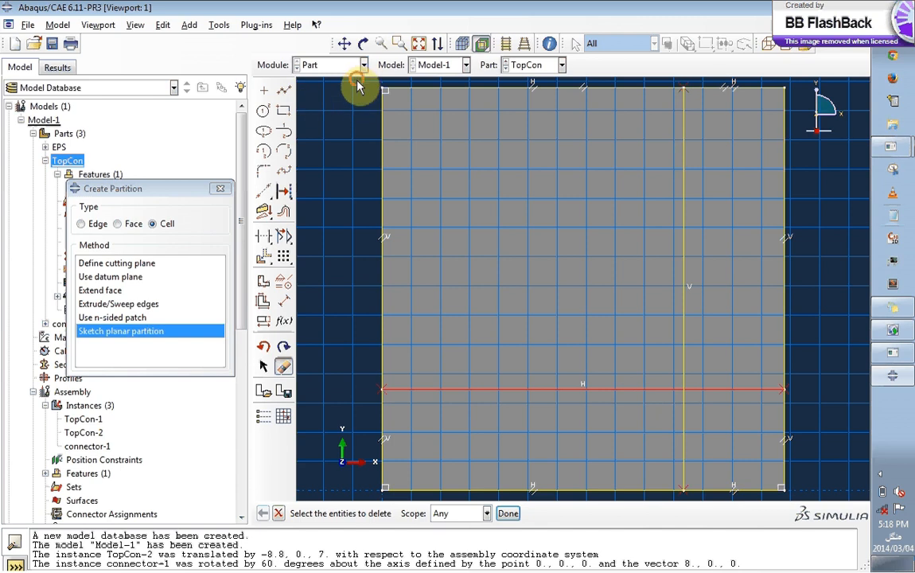
{"action": "mouse_move", "coordinate": [358, 86]}
{"action": "left_mouse_down"}
{"action": "mouse_move", "coordinate": [803, 395]}
{"action": "mouse_move", "coordinate": [802, 499]}
{"action": "left_mouse_up"}
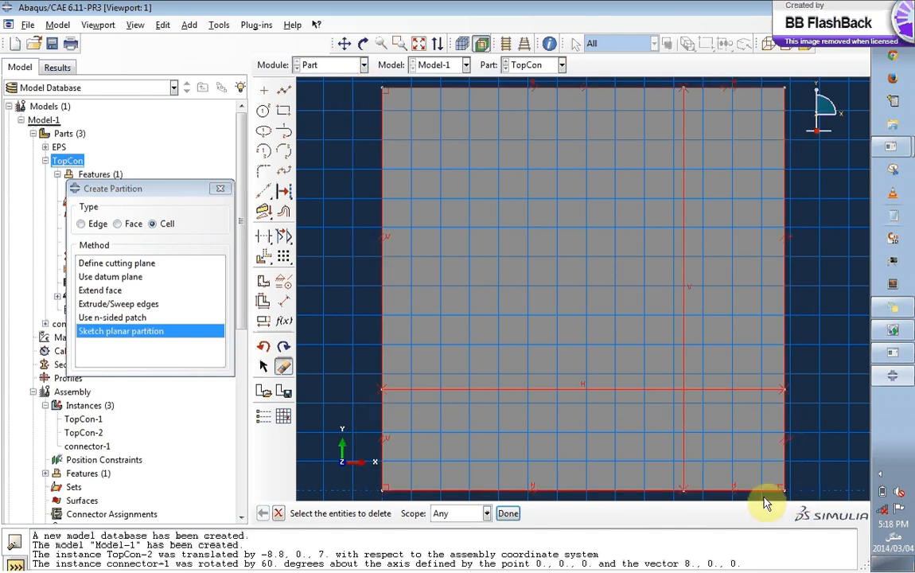
{"action": "left_click", "coordinate": [510, 514]}
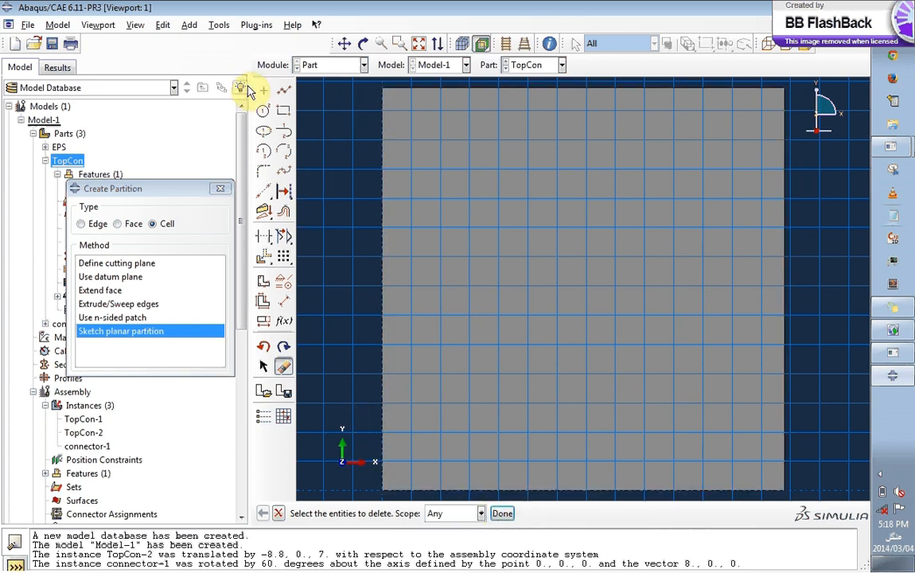
Draw a rectangle on the TopCon face from grid point 0,0 to 6,8
{"action": "left_click", "coordinate": [283, 110]}
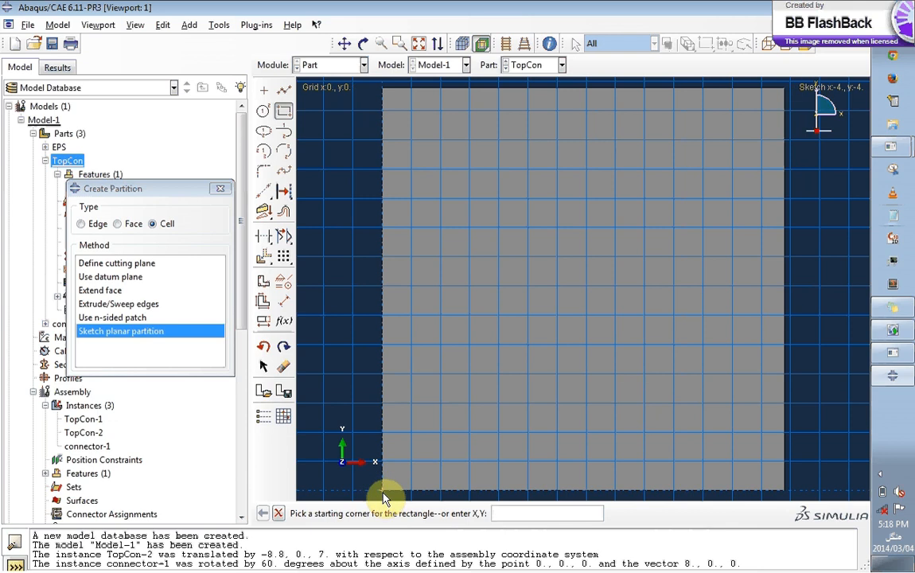
{"action": "type", "text": "0,0"}
{"action": "key", "text": "Return"}
{"action": "type", "text": "6,8"}
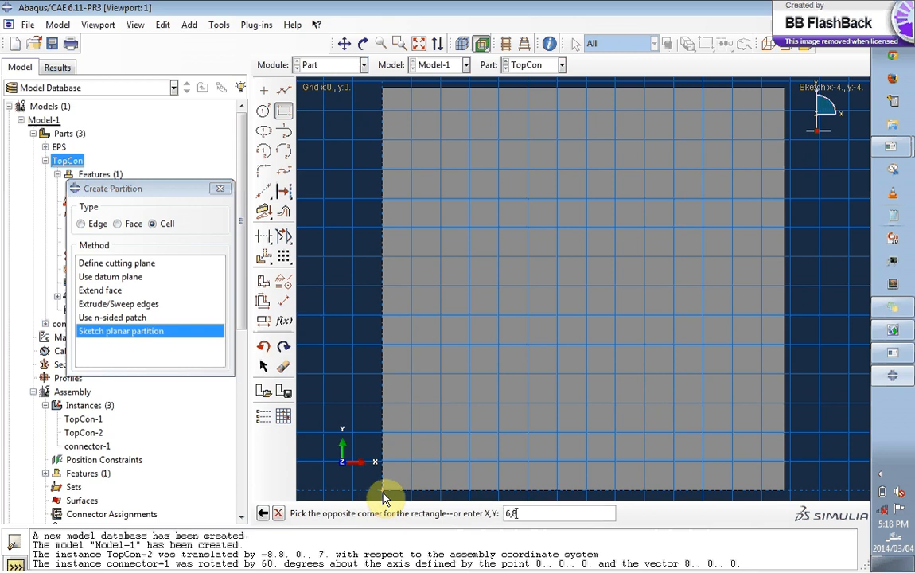
{"action": "key", "text": "Return"}
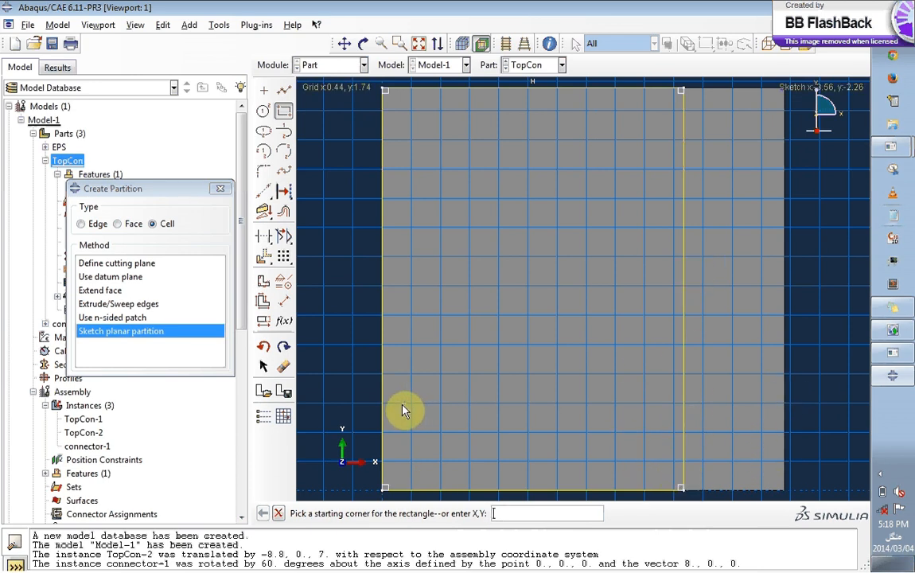
{"action": "left_click", "coordinate": [278, 513]}
Delete the whole rectangle from the partition sketch
{"action": "left_click", "coordinate": [284, 365]}
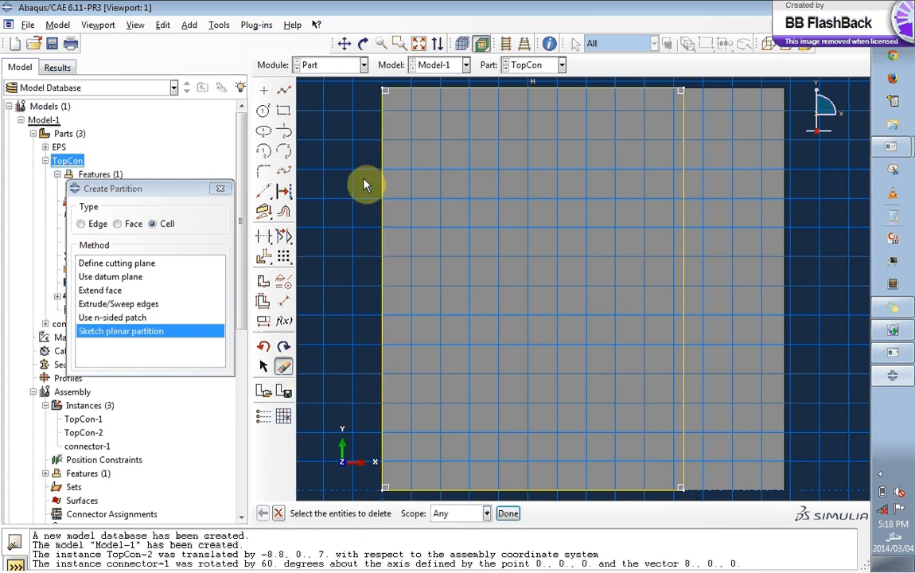
{"action": "left_click", "coordinate": [486, 514]}
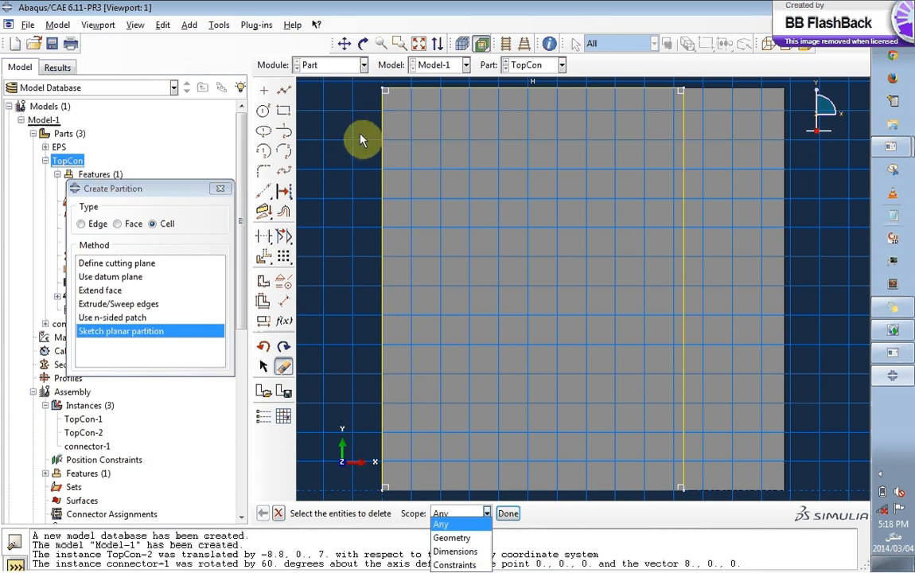
{"action": "left_click", "coordinate": [681, 452]}
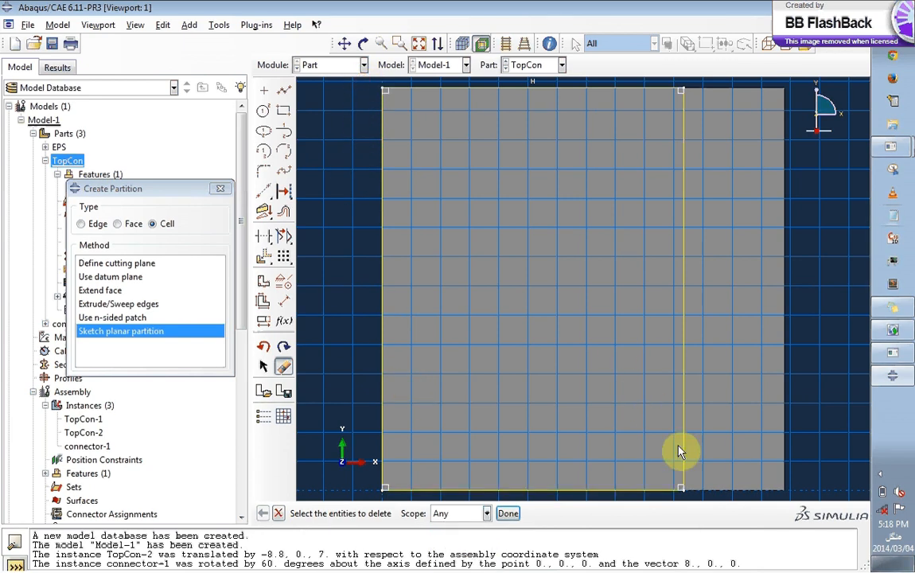
{"action": "mouse_move", "coordinate": [694, 491]}
{"action": "left_mouse_down"}
{"action": "mouse_move", "coordinate": [274, 16]}
{"action": "mouse_move", "coordinate": [370, 87]}
{"action": "mouse_move", "coordinate": [358, 83]}
{"action": "left_mouse_up"}
{"action": "middle_click", "coordinate": [358, 83]}
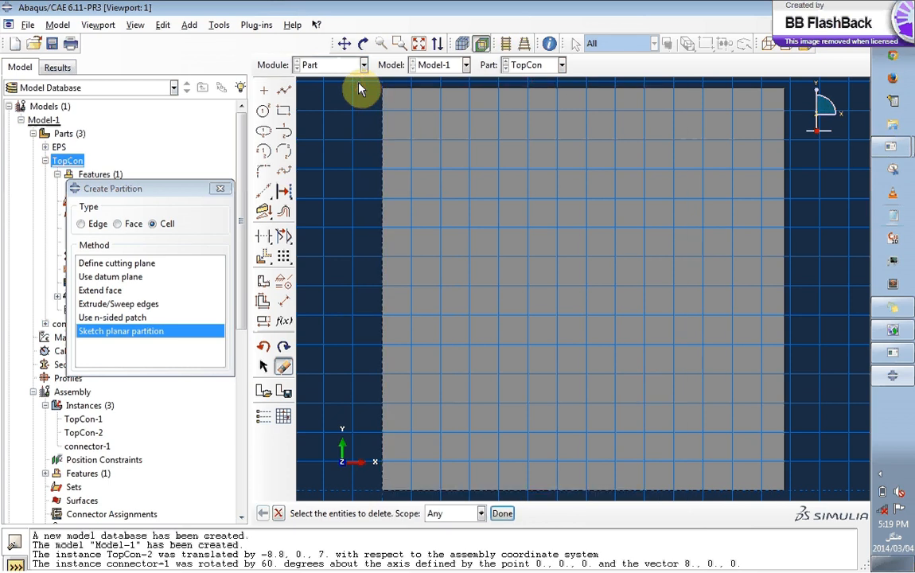
Draw a rectangle from the face's lower-left corner to grid point 6,2
{"action": "left_click", "coordinate": [284, 113]}
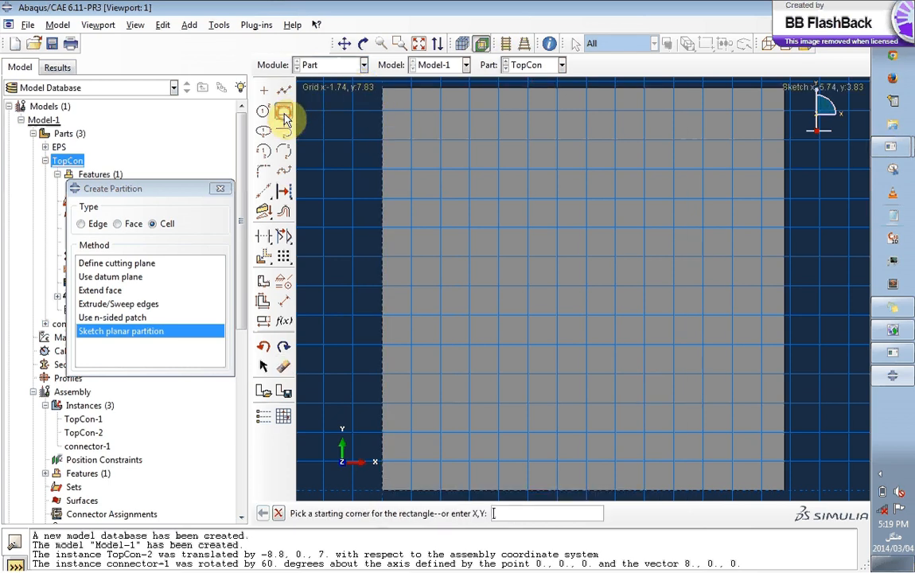
{"action": "left_click", "coordinate": [382, 492]}
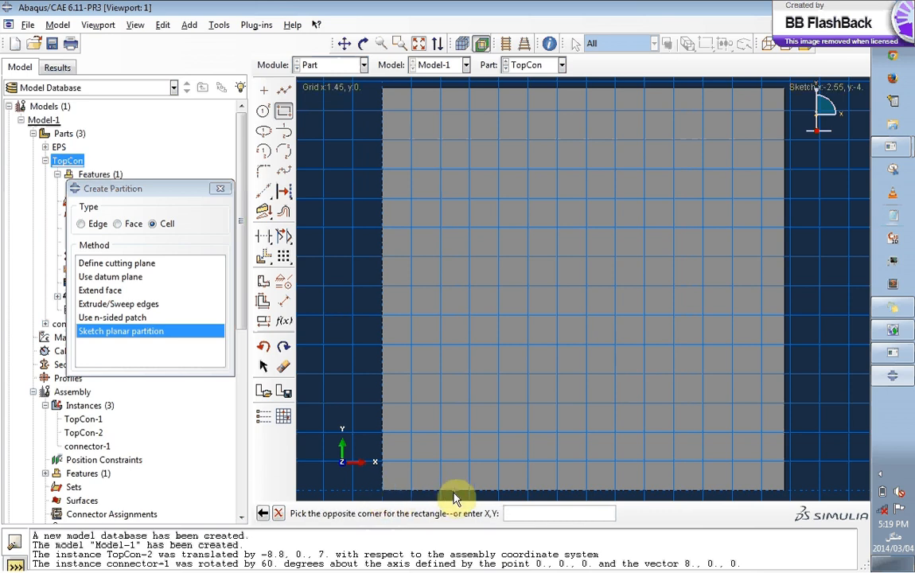
{"action": "type", "text": "6,2"}
{"action": "key", "text": "Return"}
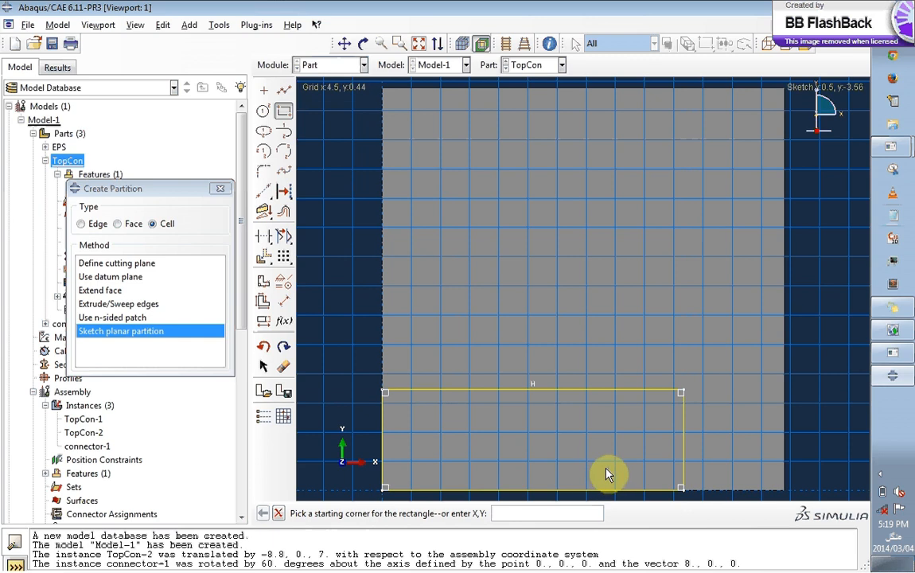
Draw a second rectangle from grid point 6,2 to the face's upper-right corner at 8,8 and try to finish the sketch
{"action": "type", "text": "6,4"}
{"action": "key", "text": "BackSpace"}
{"action": "type", "text": "2"}
{"action": "key", "text": "Return"}
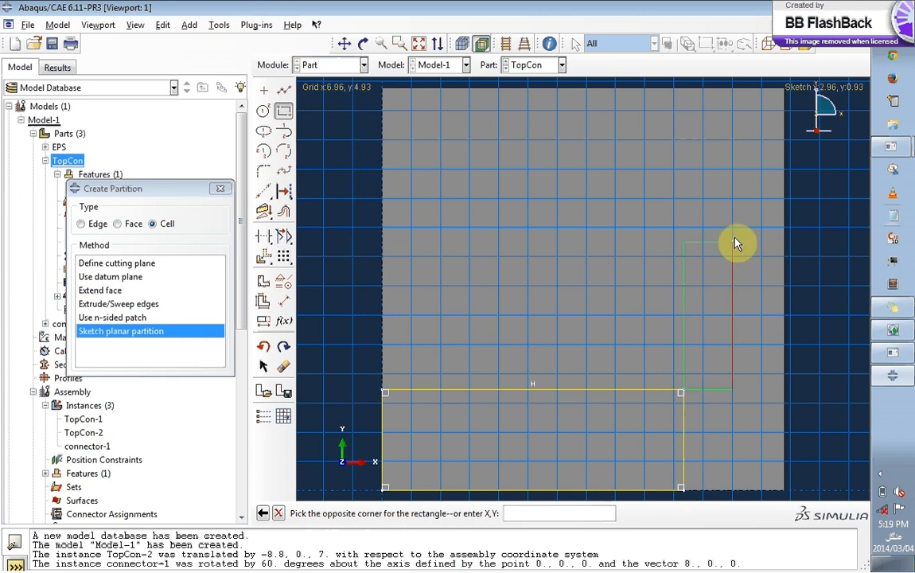
{"action": "type", "text": "6,8"}
{"action": "key", "text": "Return"}
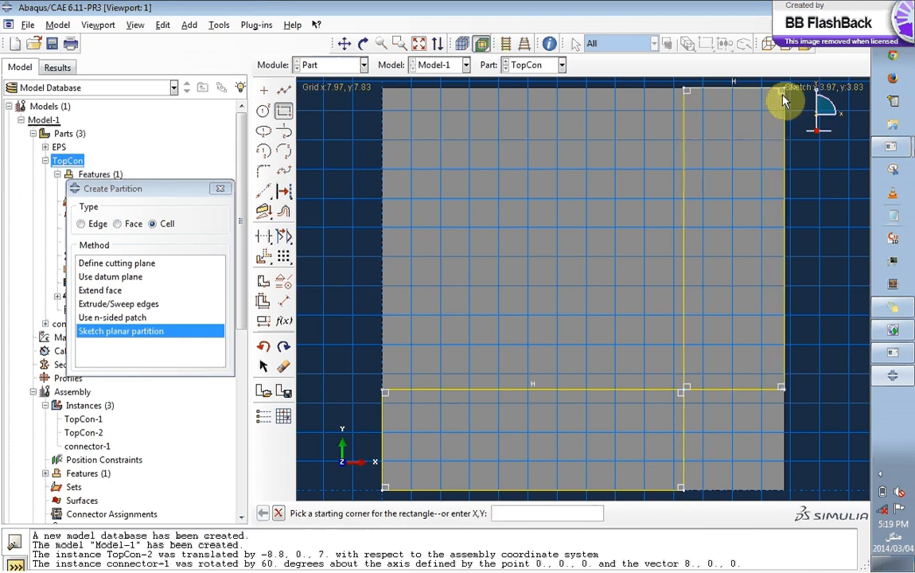
{"action": "left_click", "coordinate": [278, 513]}
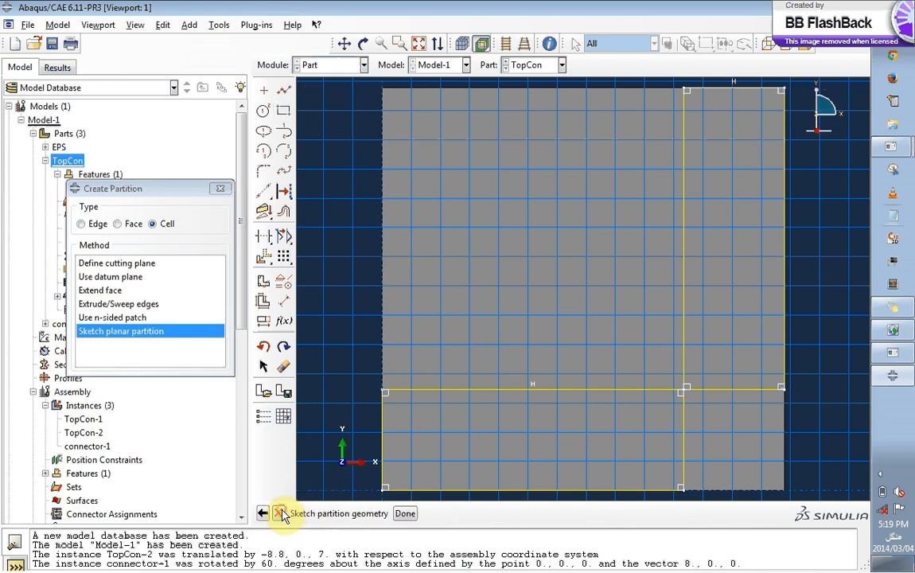
{"action": "left_click", "coordinate": [406, 513]}
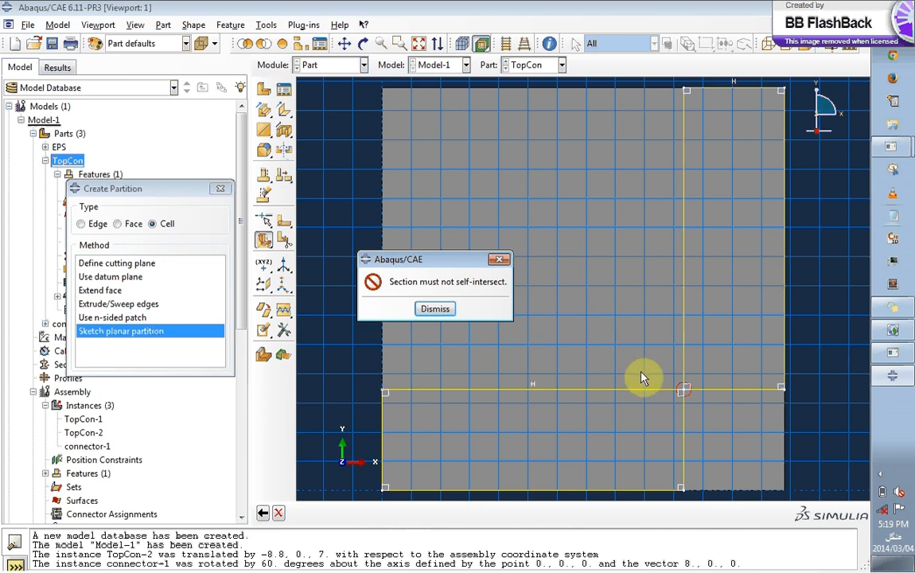
{"action": "left_click", "coordinate": [434, 310]}
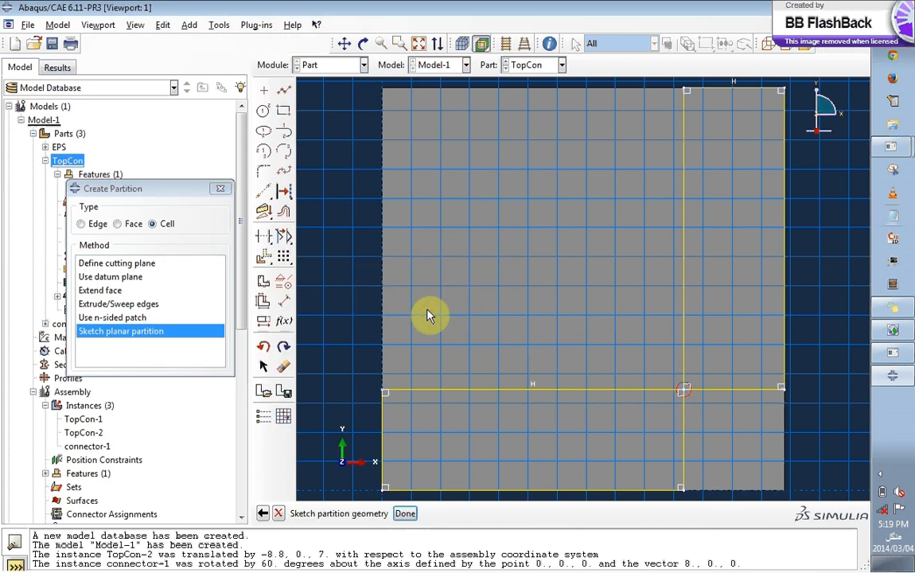
Discard the partition sketch and restart it with the front face's right edge shown vertical and on the right
{"action": "left_click", "coordinate": [262, 514]}
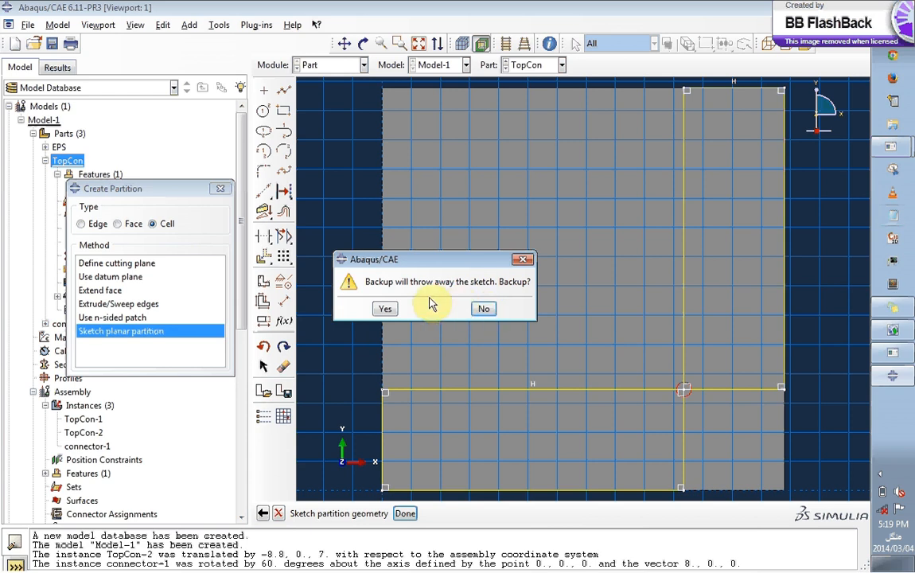
{"action": "left_click", "coordinate": [389, 309]}
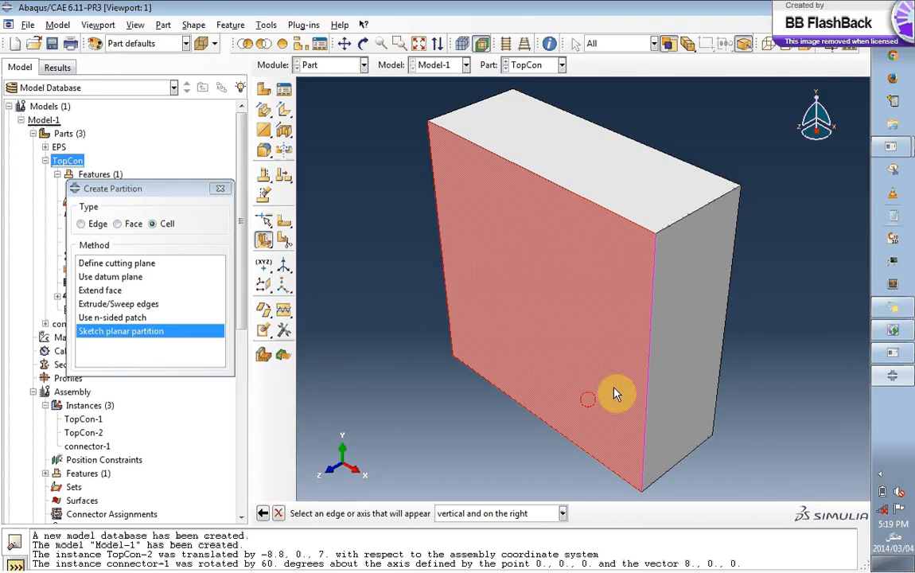
{"action": "left_click", "coordinate": [648, 366]}
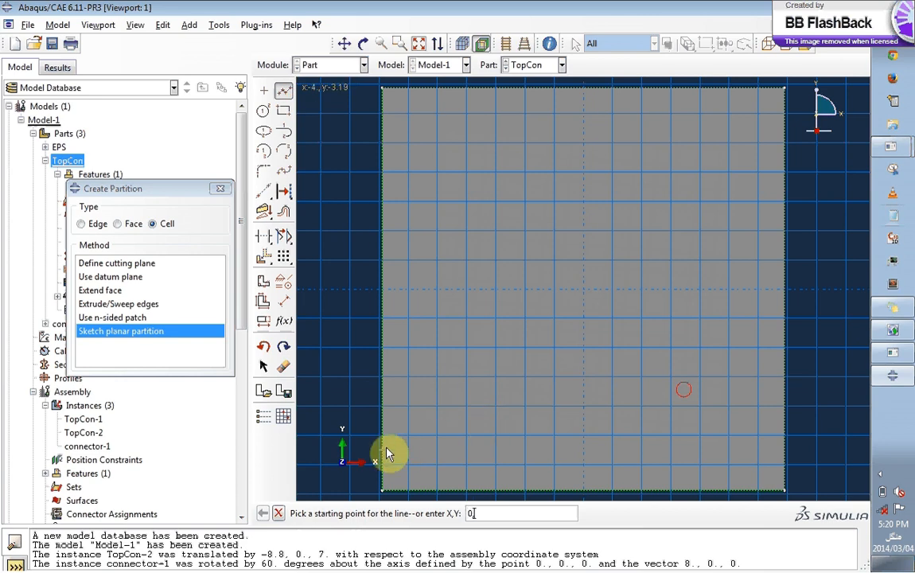
{"action": "type", "text": ",2"}
{"action": "key", "text": "Return"}
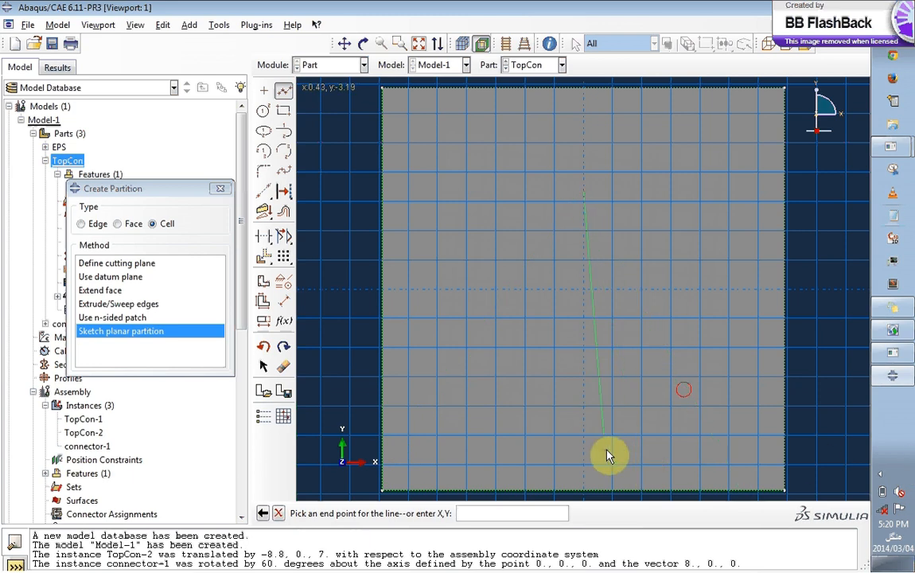
{"action": "left_click", "coordinate": [262, 512]}
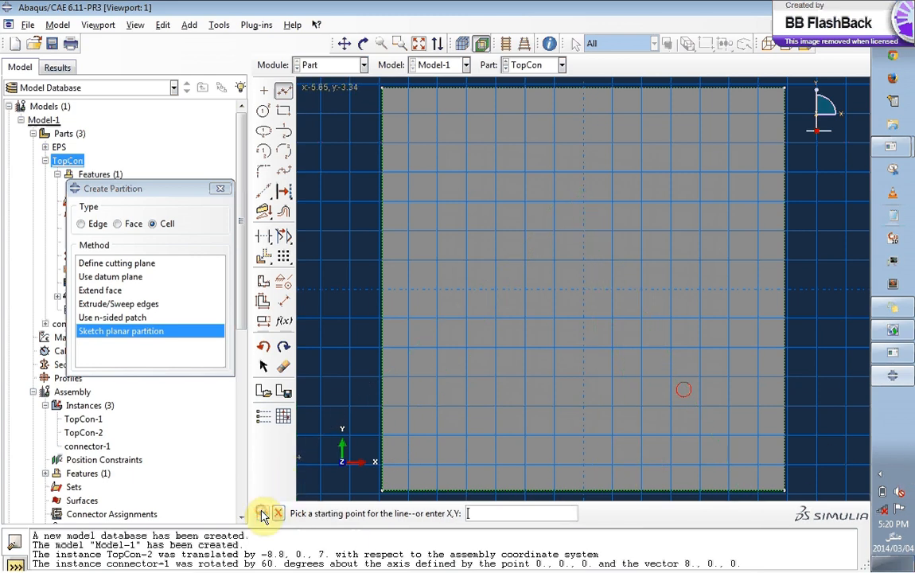
Align the sketch grid origin to the coordinates 0,0
{"action": "left_click", "coordinate": [267, 418]}
{"action": "left_click", "coordinate": [81, 301]}
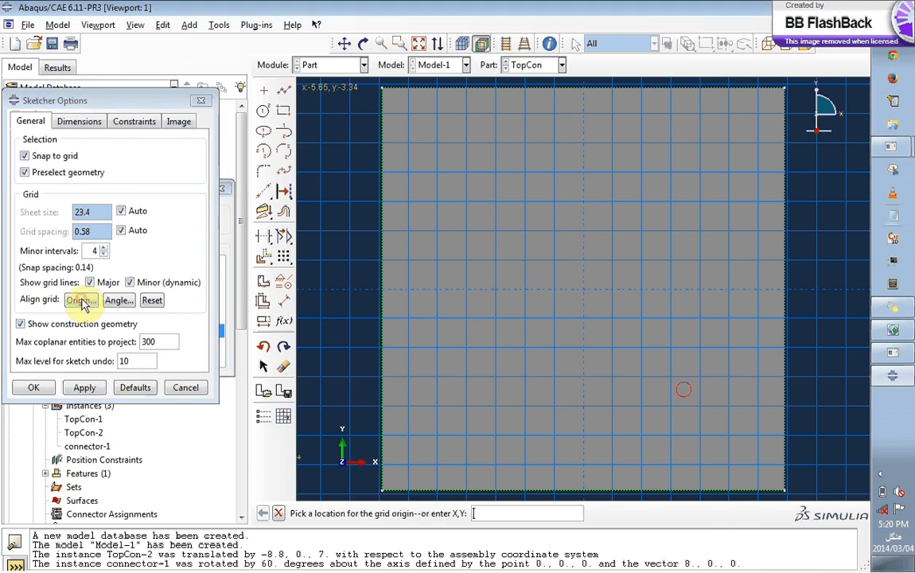
{"action": "type", "text": "0,0"}
{"action": "key", "text": "Return"}
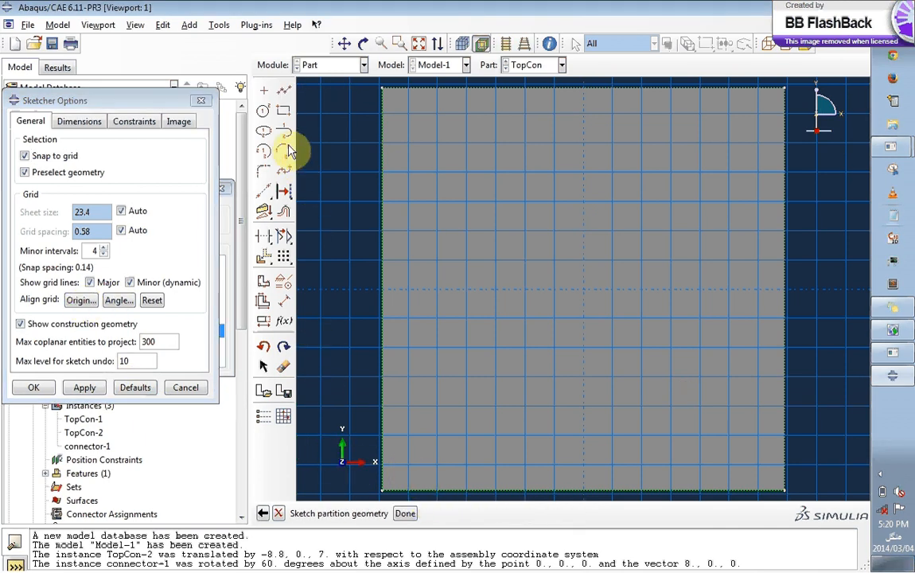
{"action": "left_click", "coordinate": [284, 91]}
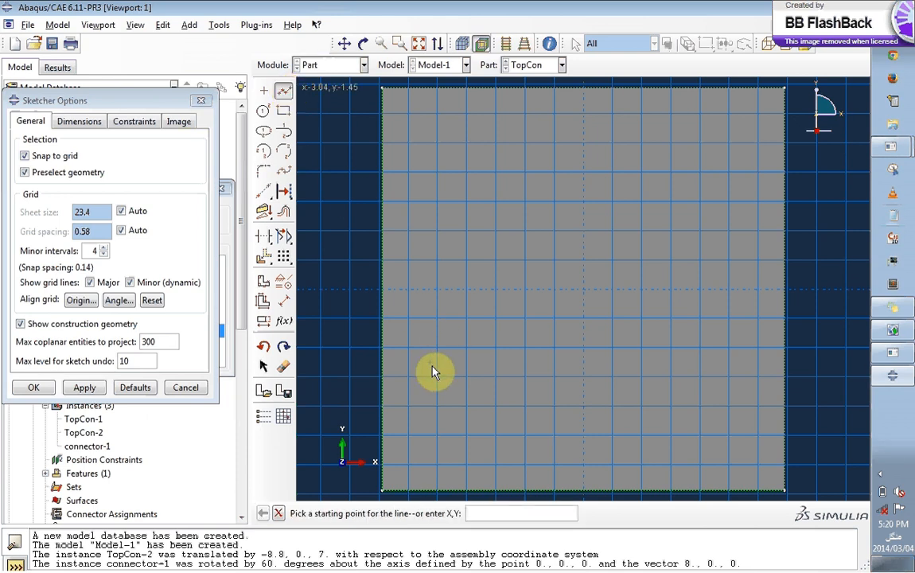
{"action": "type", "text": "0,2"}
{"action": "key", "text": "Return"}
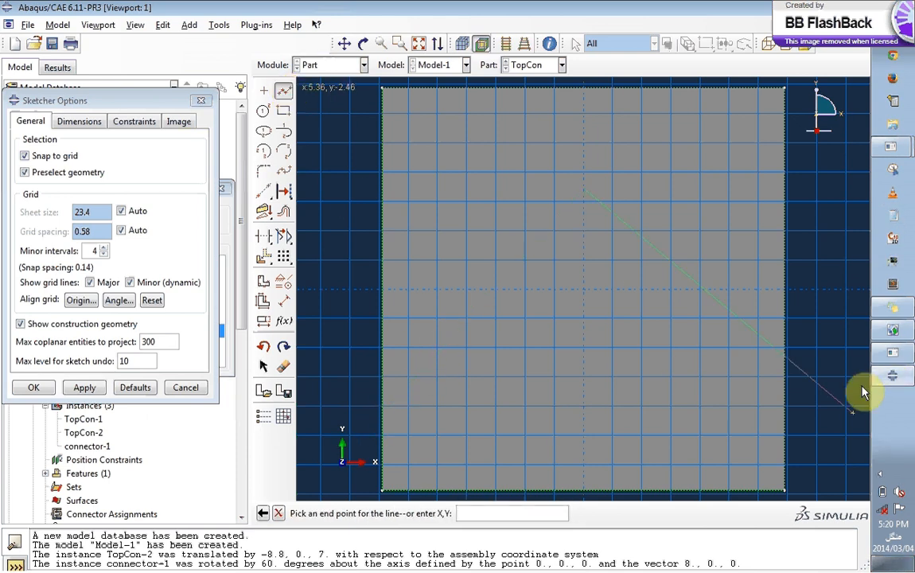
{"action": "key", "text": "Escape"}
Try to realign the sketch grid origin and abandon the planar partition sketch
{"action": "left_click", "coordinate": [80, 300]}
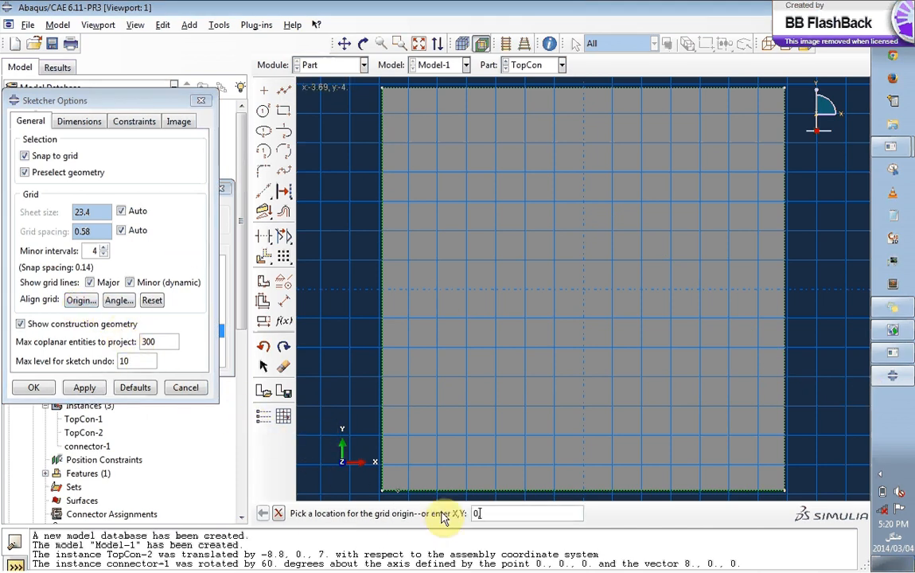
{"action": "key", "text": "Return"}
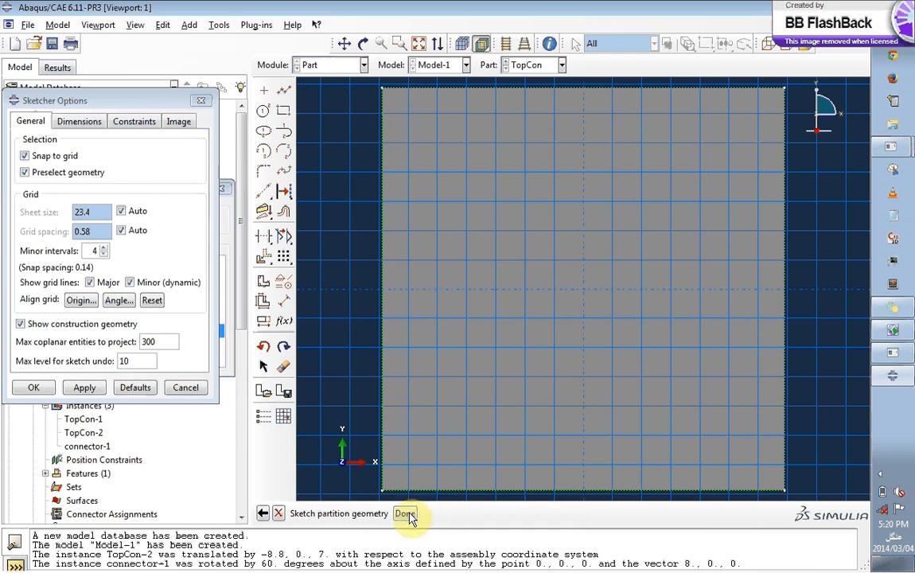
{"action": "left_click", "coordinate": [278, 513]}
{"action": "left_click", "coordinate": [383, 321]}
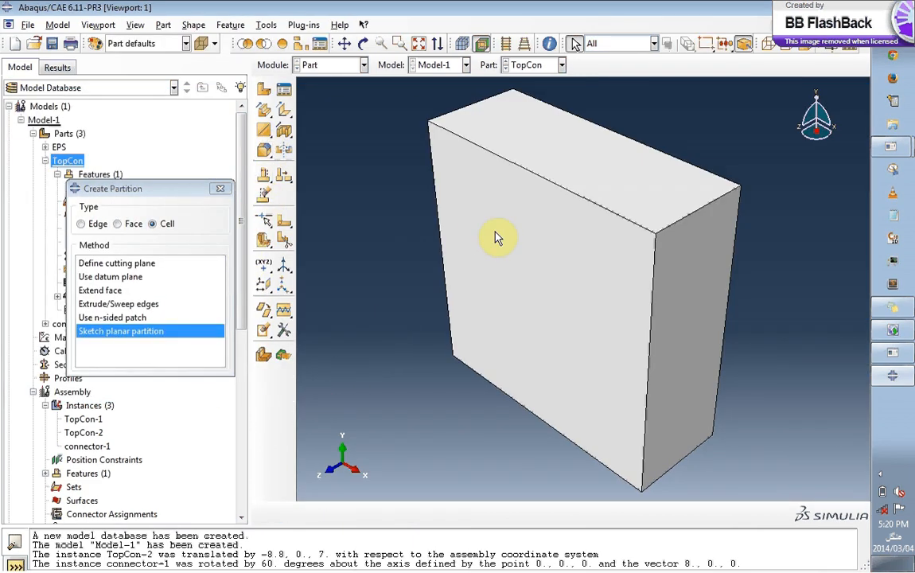
{"action": "left_click", "coordinate": [275, 30]}
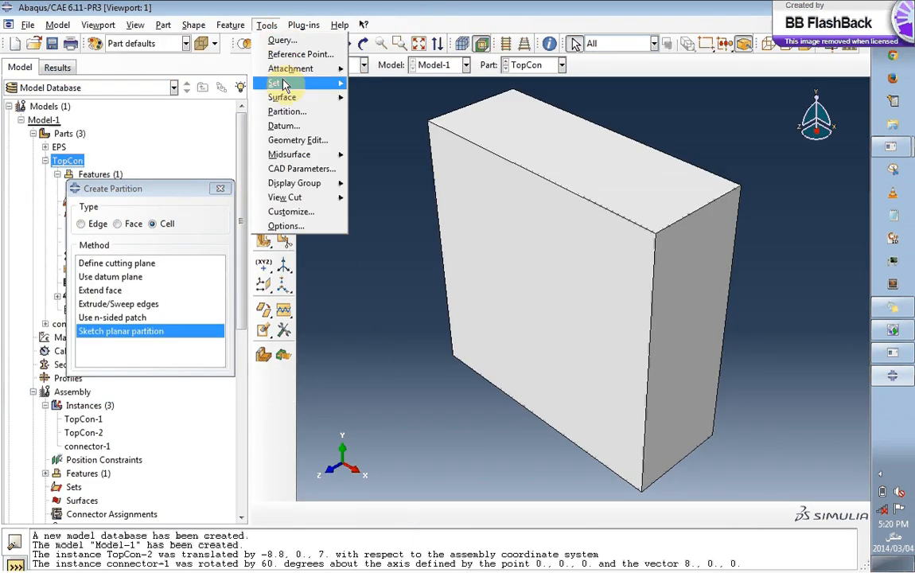
{"action": "left_click", "coordinate": [436, 215]}
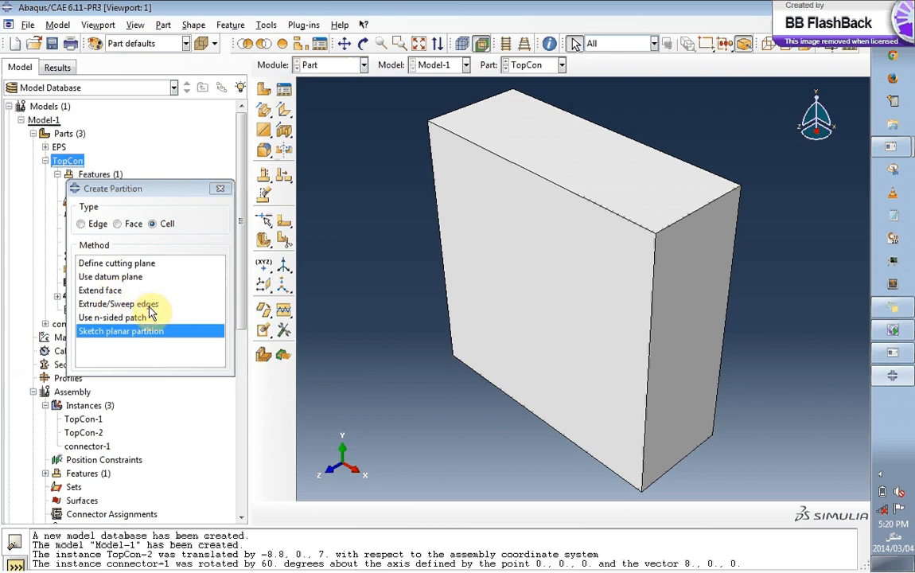
Start a face partition sketch on TopCon's large front face, with its right edge shown vertical and on the right
{"action": "left_click", "coordinate": [127, 304]}
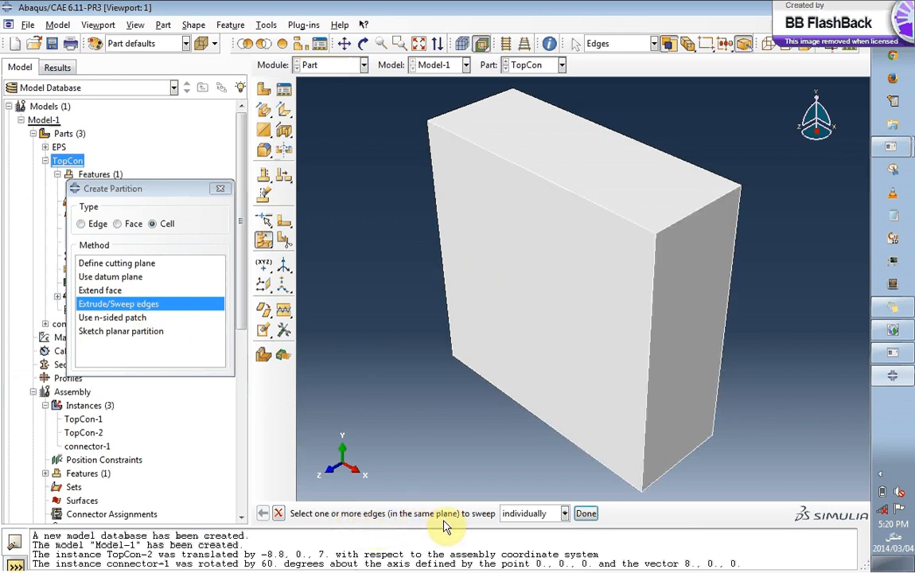
{"action": "left_click", "coordinate": [118, 224]}
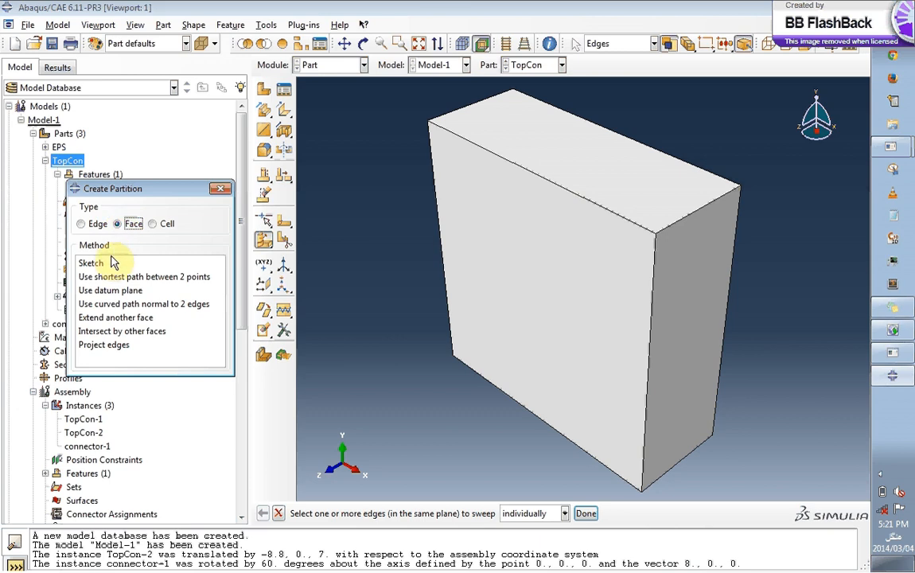
{"action": "left_click", "coordinate": [109, 262]}
{"action": "left_click", "coordinate": [556, 513]}
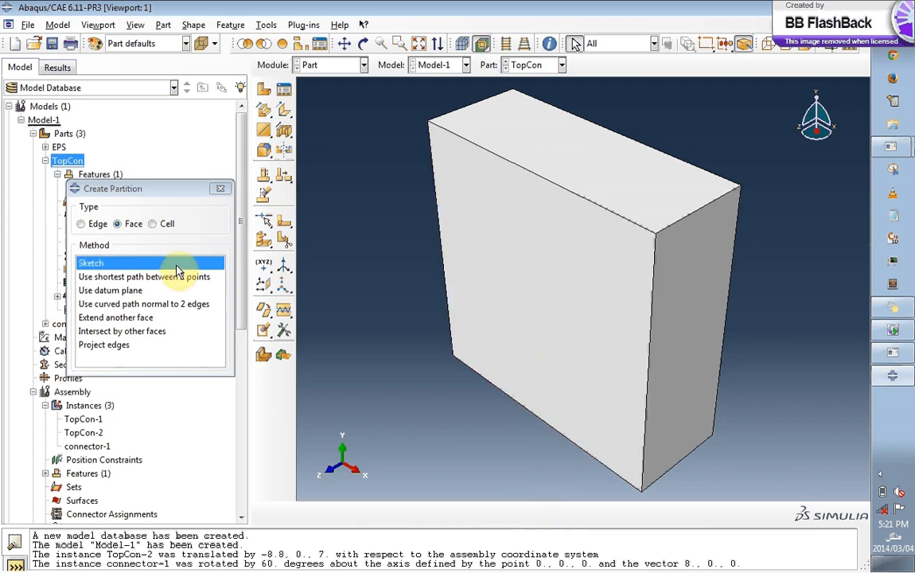
{"action": "left_click", "coordinate": [90, 271]}
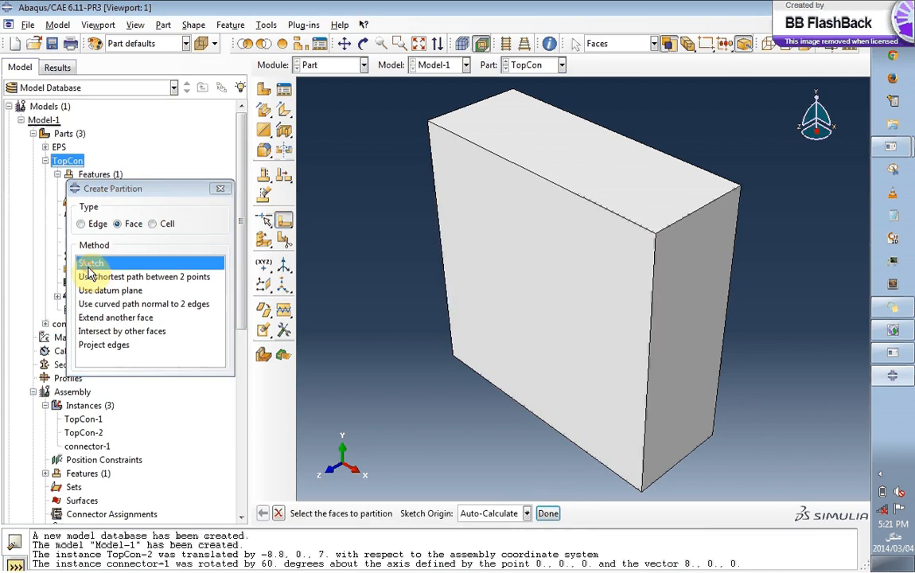
{"action": "left_click", "coordinate": [545, 321]}
{"action": "left_click", "coordinate": [548, 513]}
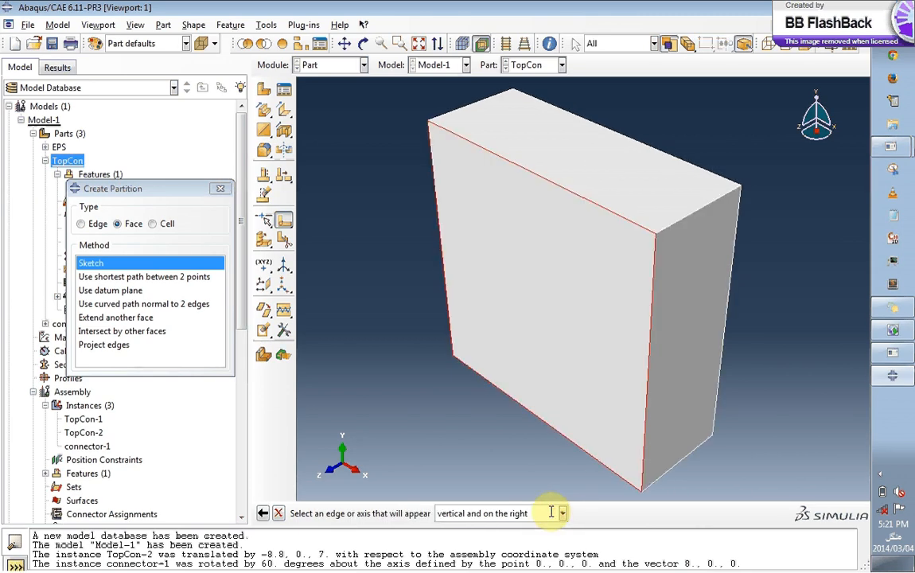
{"action": "left_click", "coordinate": [646, 430]}
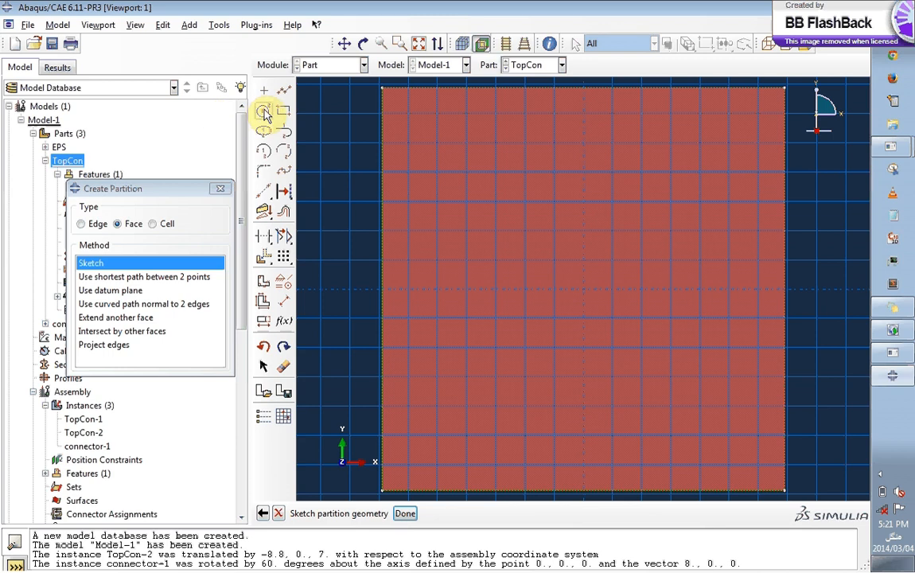
Align the sketch grid origin to the lower-left corner of the TopCon face
{"action": "left_click", "coordinate": [263, 415]}
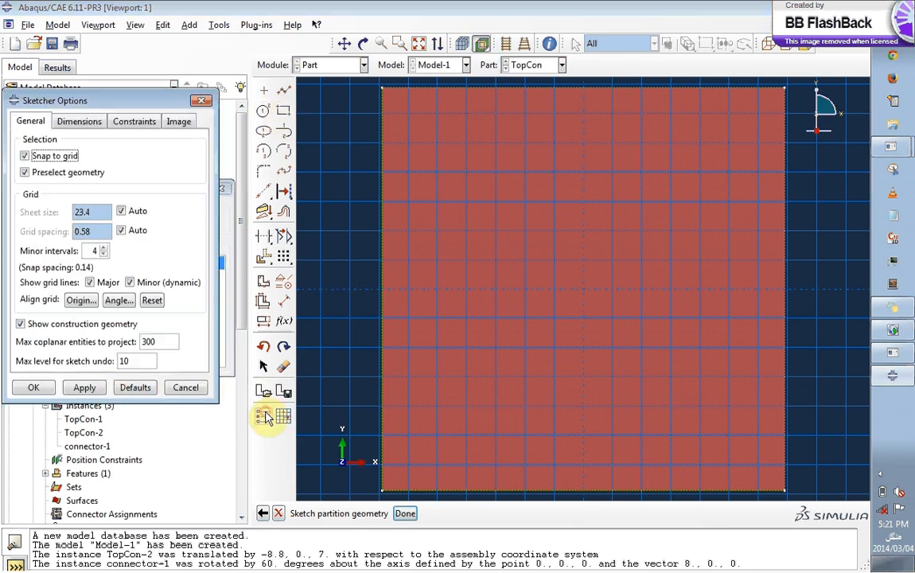
{"action": "left_click", "coordinate": [81, 300]}
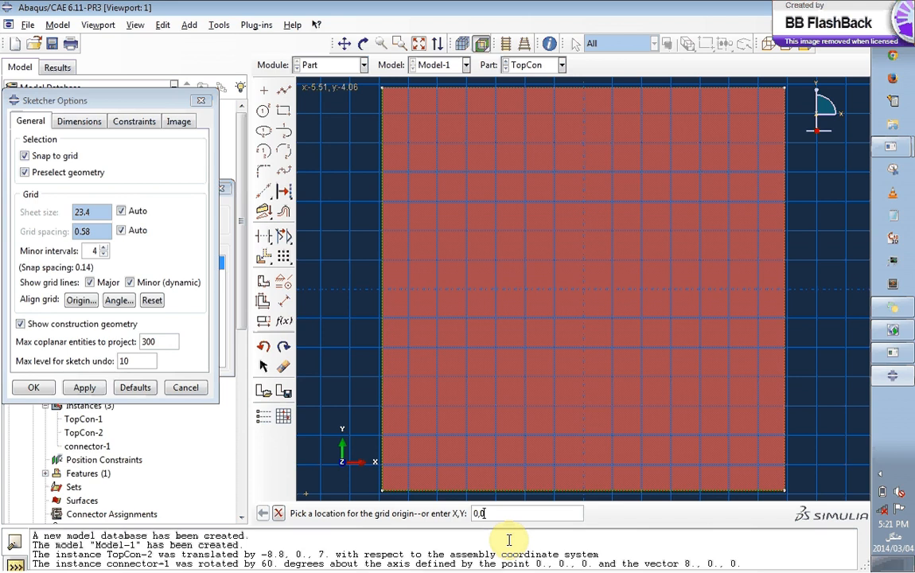
{"action": "key", "text": "Return"}
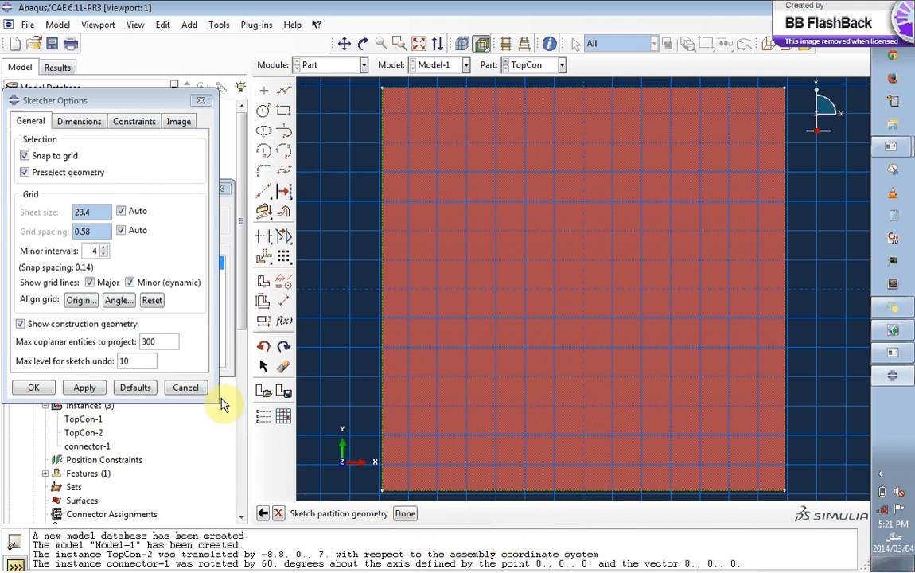
{"action": "left_click", "coordinate": [83, 300]}
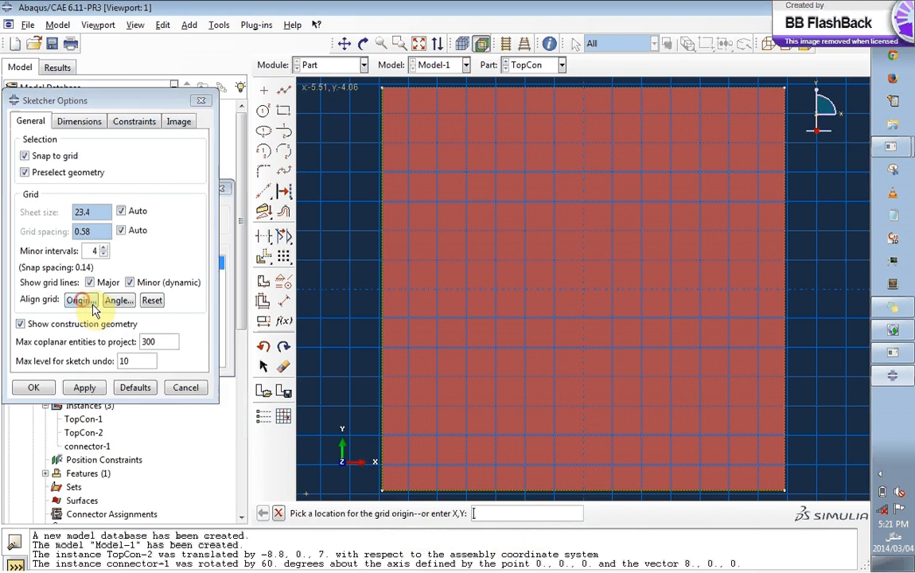
{"action": "left_click", "coordinate": [382, 494]}
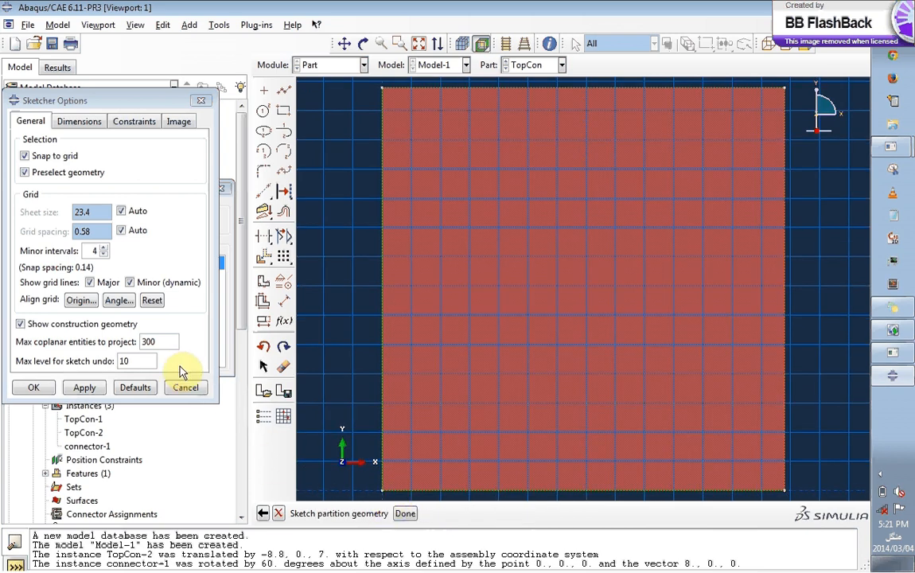
{"action": "left_click", "coordinate": [33, 387]}
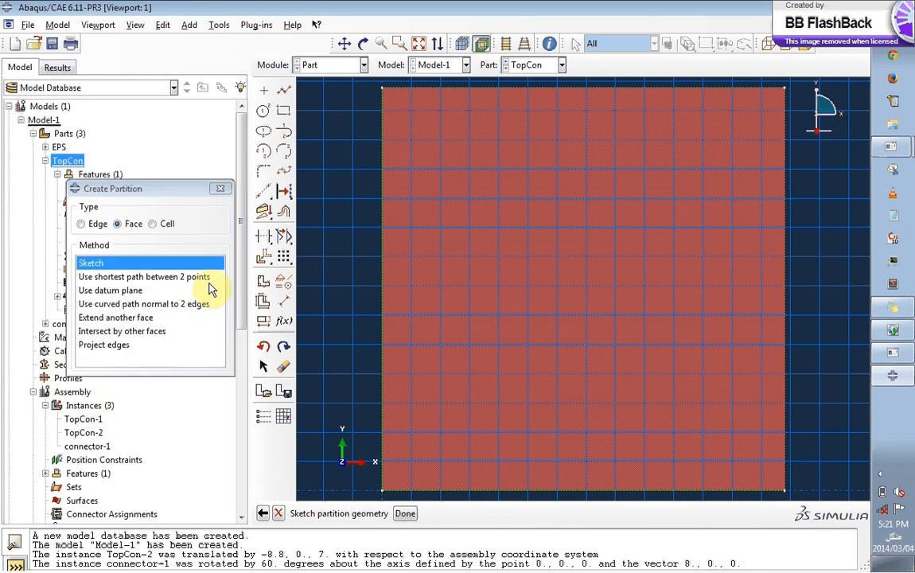
Draw a horizontal line across the full width of the face at grid height 2
{"action": "left_click", "coordinate": [283, 93]}
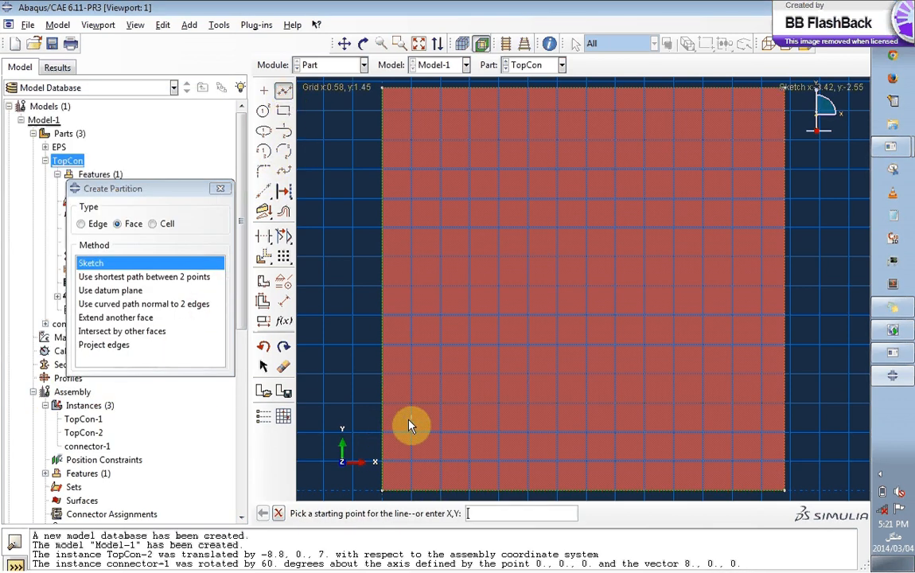
{"action": "type", "text": "-4,-2"}
{"action": "key", "text": "Return"}
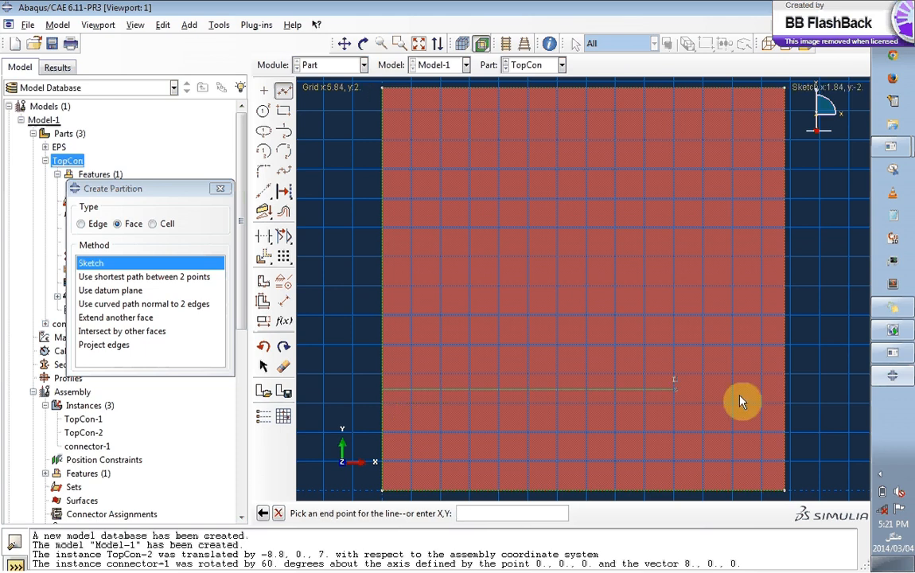
{"action": "left_click", "coordinate": [788, 390]}
{"action": "middle_click", "coordinate": [702, 451]}
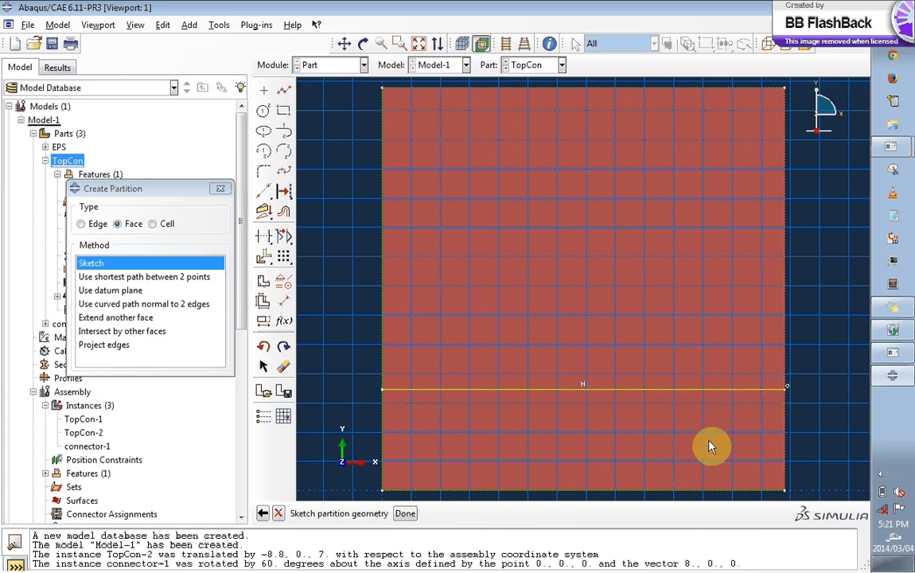
Draw a vertical line from grid point 6,0 up to the face's upper edge and finish the face partition
{"action": "left_click", "coordinate": [285, 94]}
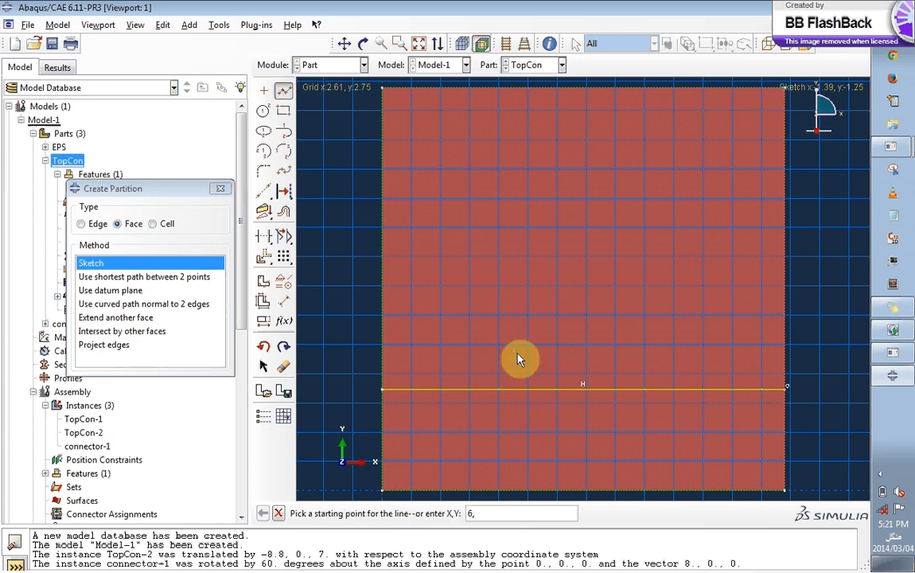
{"action": "type", "text": "6,0"}
{"action": "key", "text": "Return"}
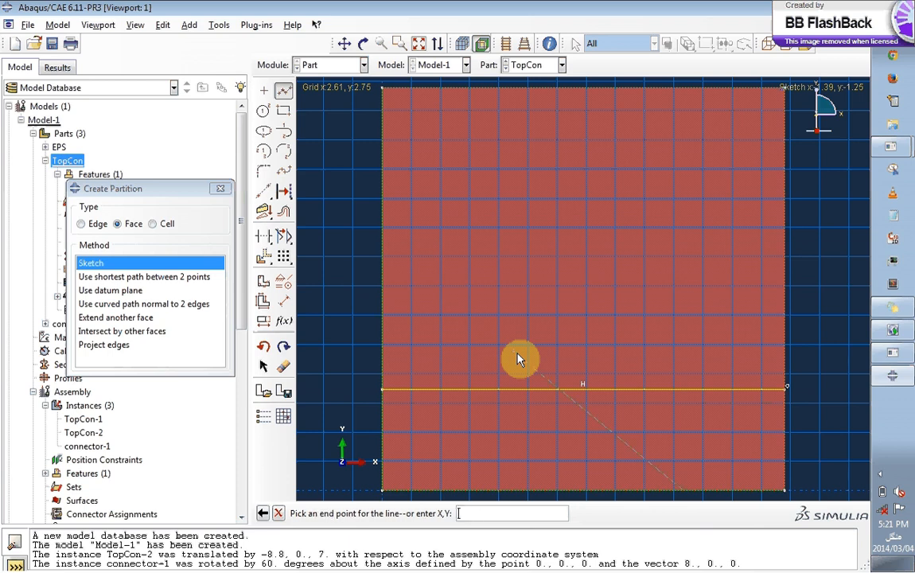
{"action": "left_click", "coordinate": [685, 92]}
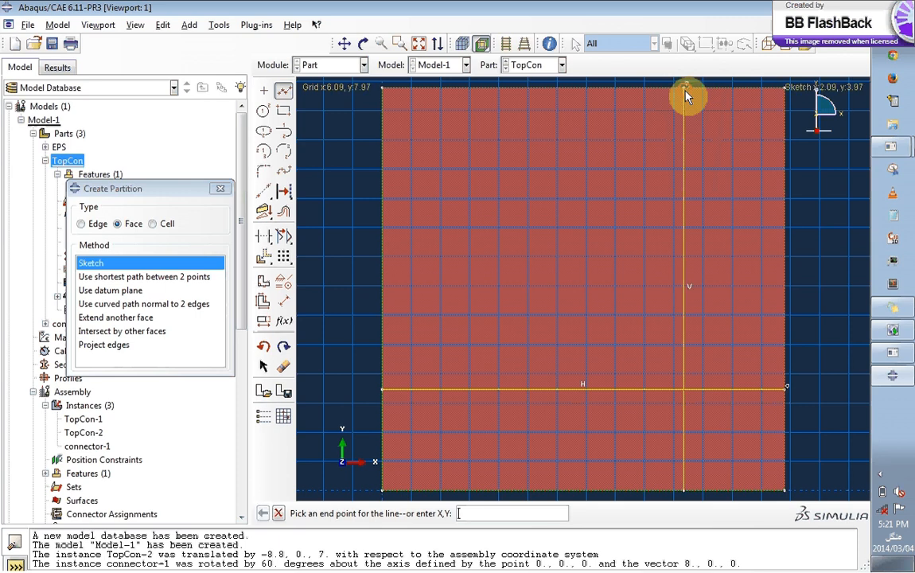
{"action": "middle_click", "coordinate": [817, 198]}
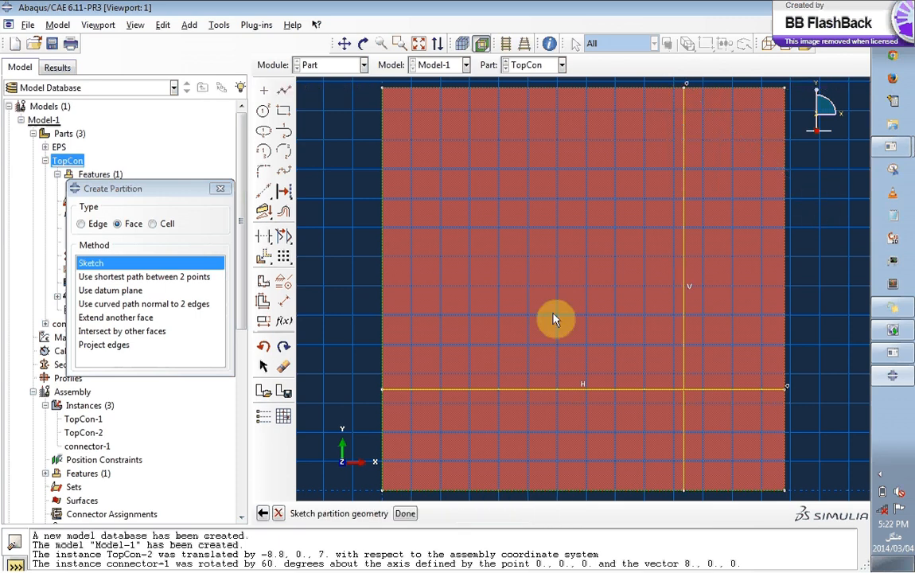
{"action": "left_click", "coordinate": [405, 513]}
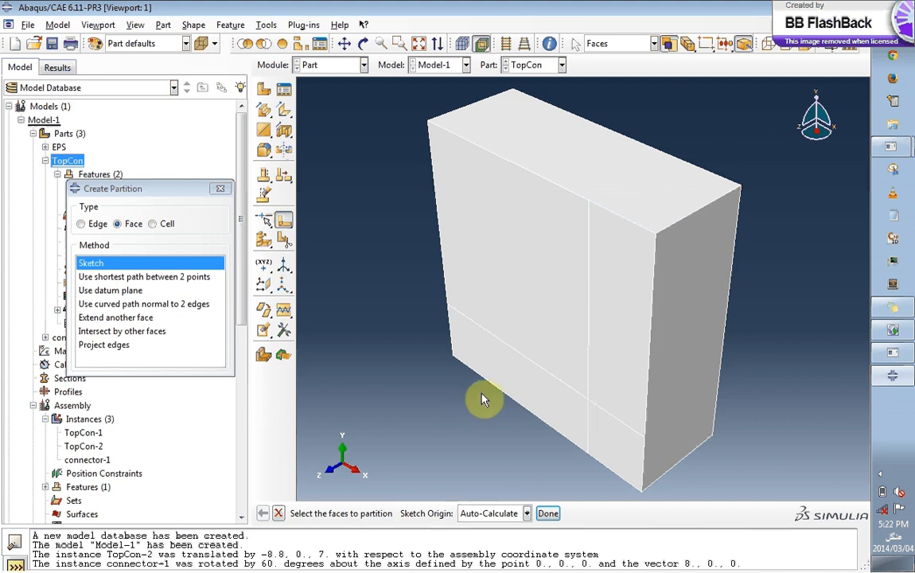
Try to partition the TopCon cell by extending the upper-right region of the partitioned front face
{"action": "left_click", "coordinate": [151, 225]}
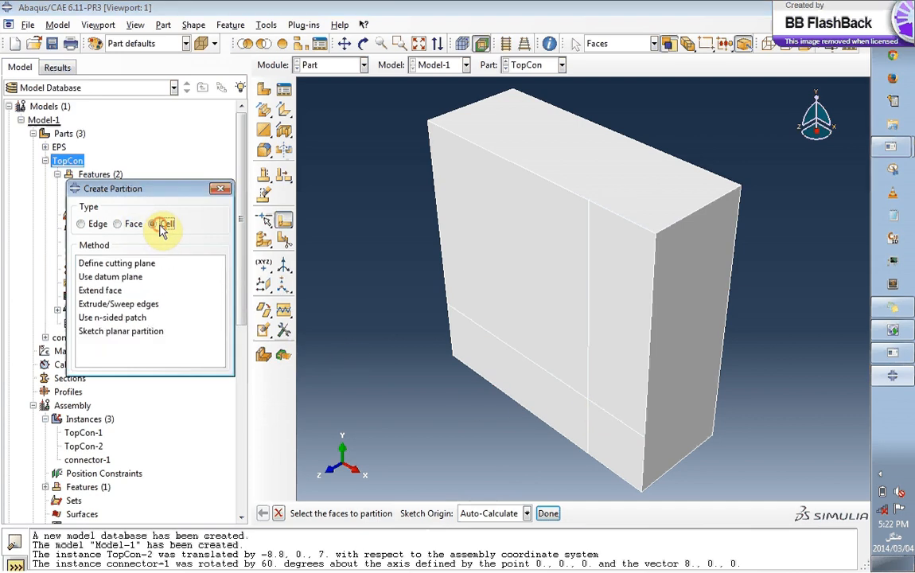
{"action": "left_click", "coordinate": [103, 290]}
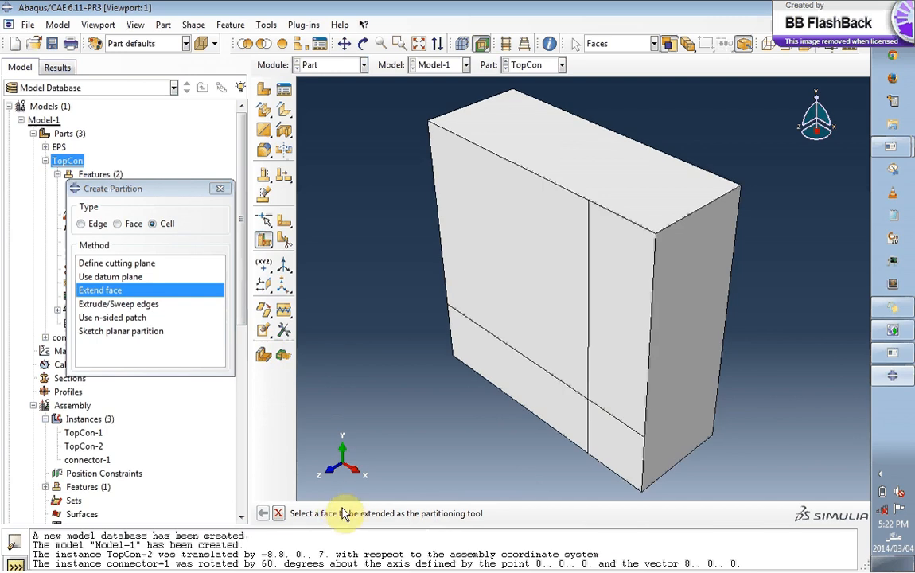
{"action": "left_click", "coordinate": [619, 348]}
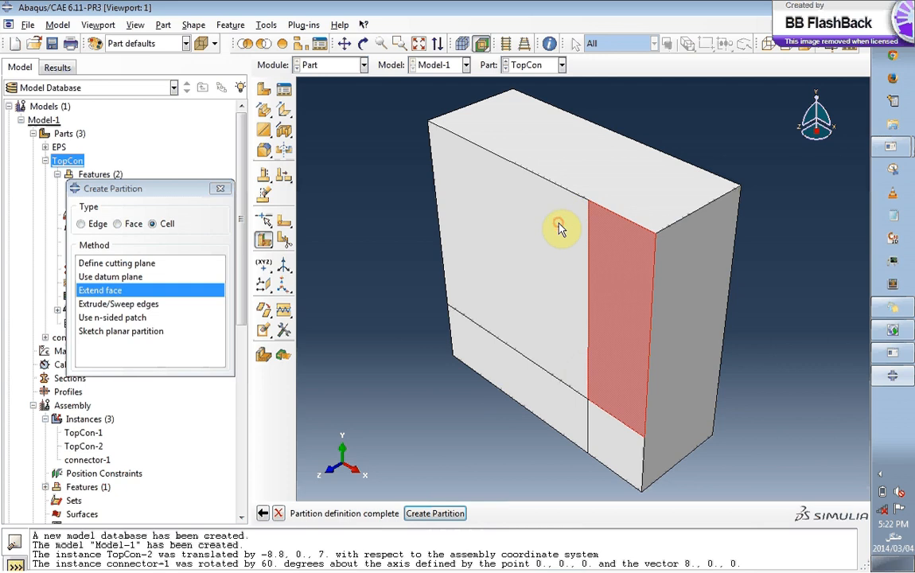
{"action": "left_click", "coordinate": [535, 275]}
{"action": "left_click", "coordinate": [512, 368]}
{"action": "left_click", "coordinate": [434, 513]}
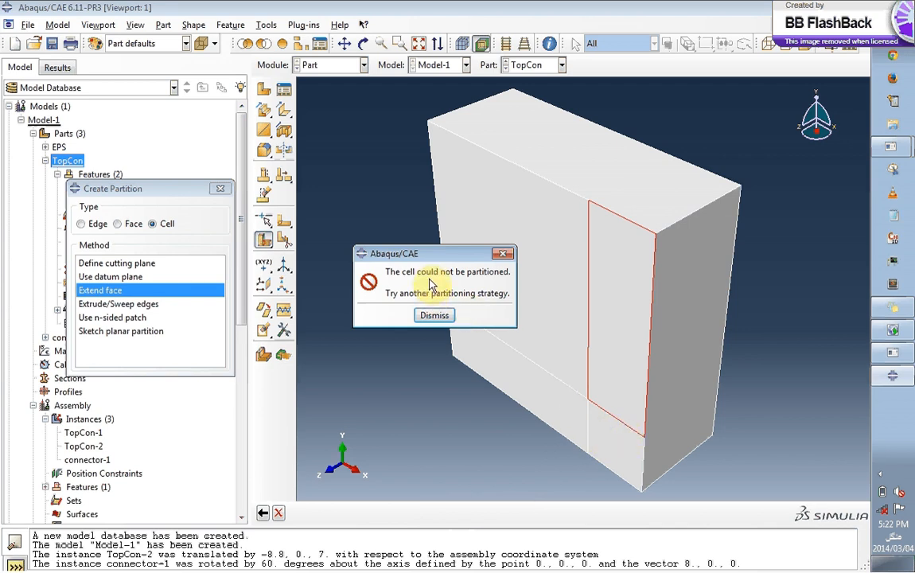
{"action": "left_click", "coordinate": [432, 315]}
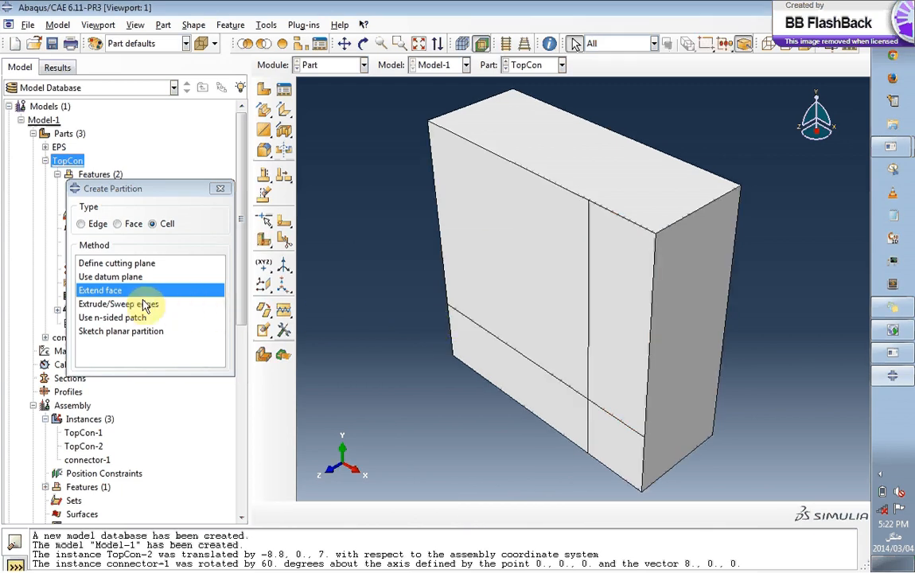
Try to partition the cell with Extrude/Sweep edges, using all segments of the front face's vertical and horizontal partition lines
{"action": "left_click", "coordinate": [117, 305]}
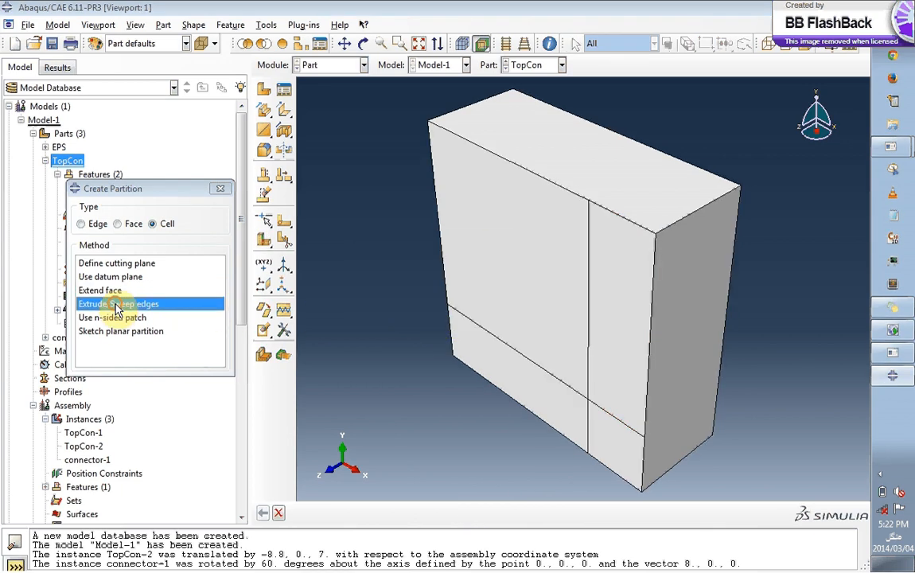
{"action": "left_click", "coordinate": [589, 329]}
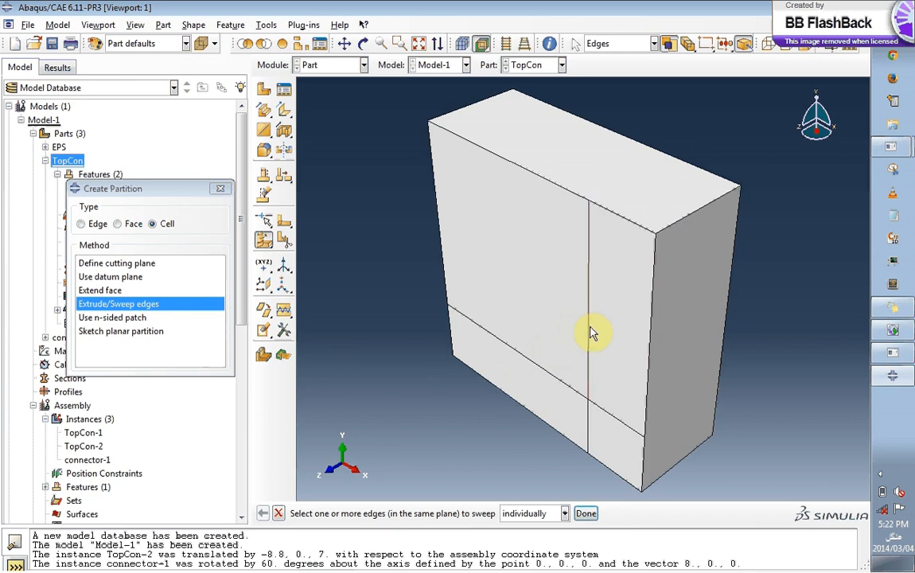
{"action": "left_click", "coordinate": [589, 382]}
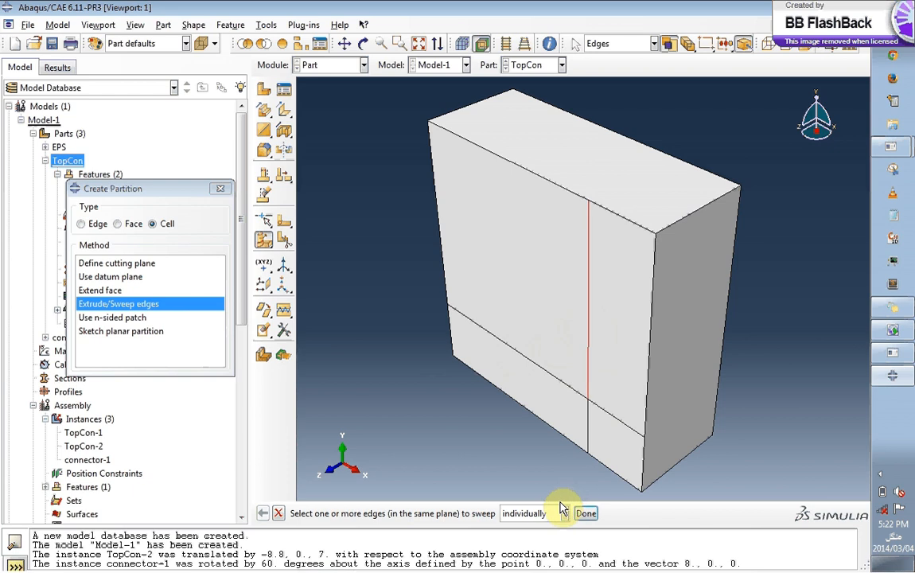
{"action": "left_click", "coordinate": [587, 438]}
{"action": "left_click", "coordinate": [620, 422]}
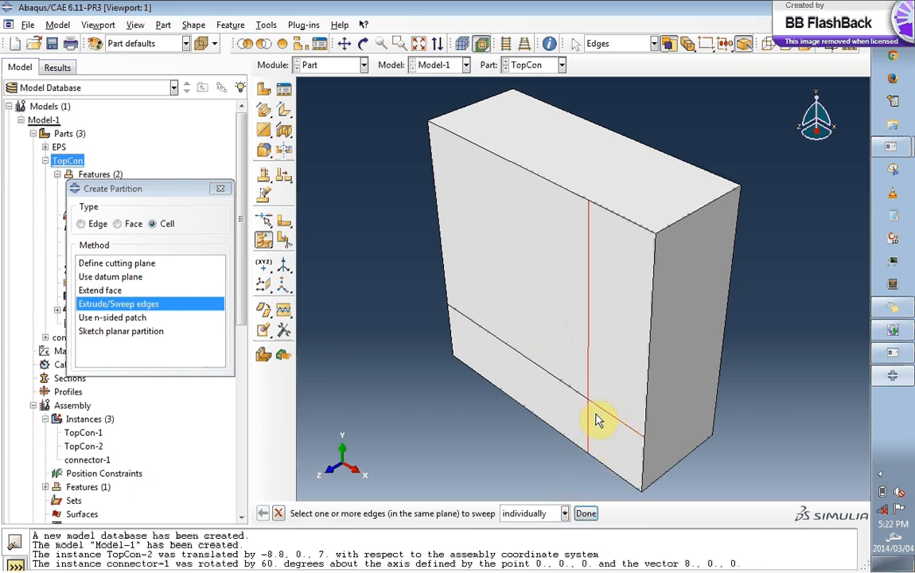
{"action": "left_click", "coordinate": [576, 390]}
{"action": "left_click", "coordinate": [586, 515]}
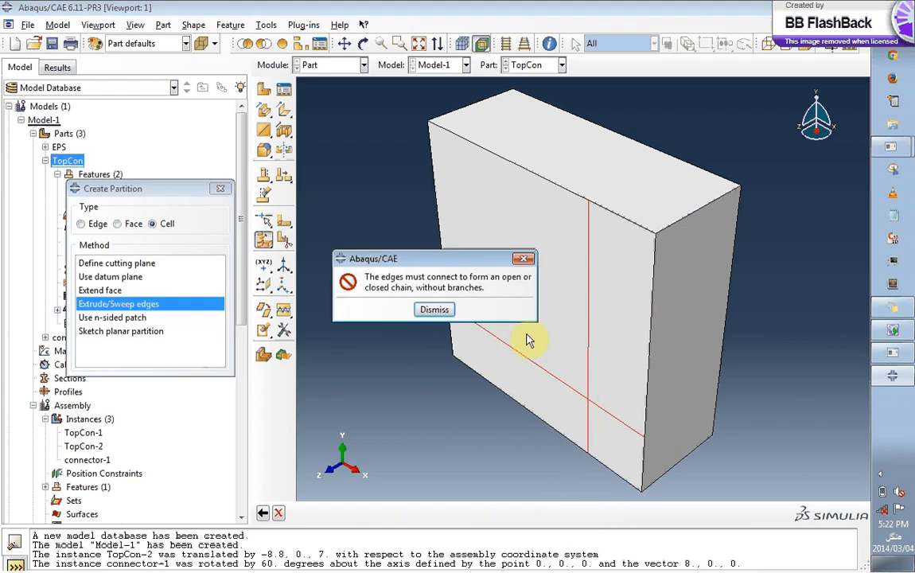
{"action": "left_click", "coordinate": [434, 309]}
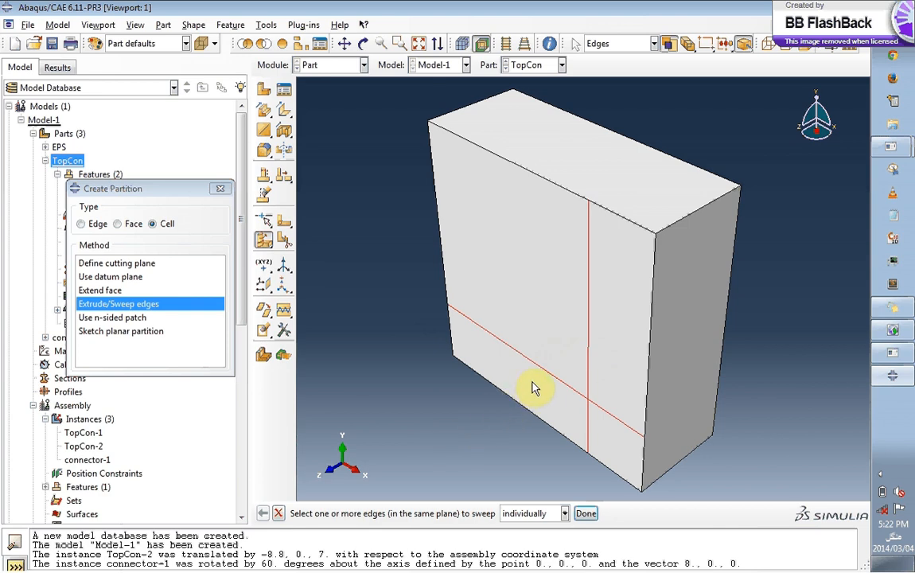
Partition the TopCon cell by extruding the upper segment of the front face's vertical partition line along the block's top depth edge
{"action": "left_click", "coordinate": [589, 362]}
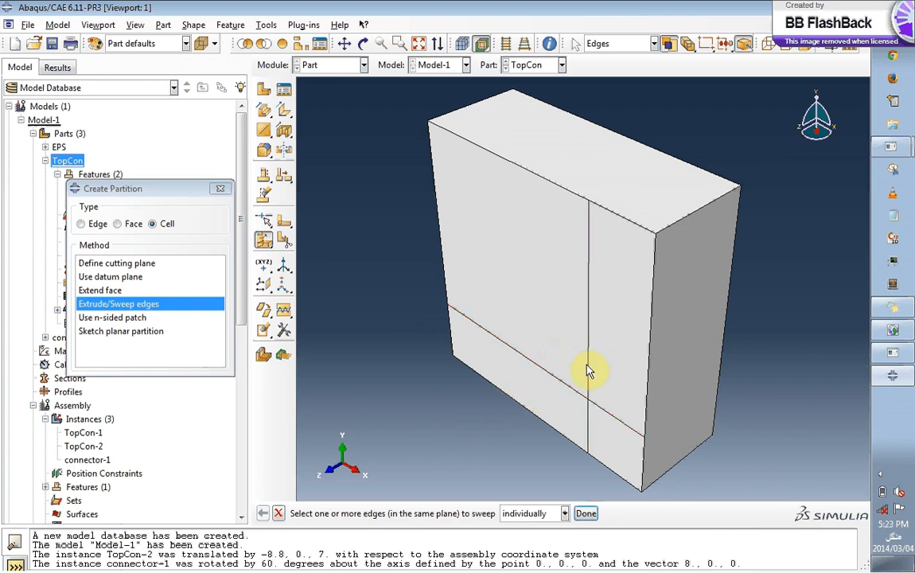
{"action": "left_click", "coordinate": [585, 513]}
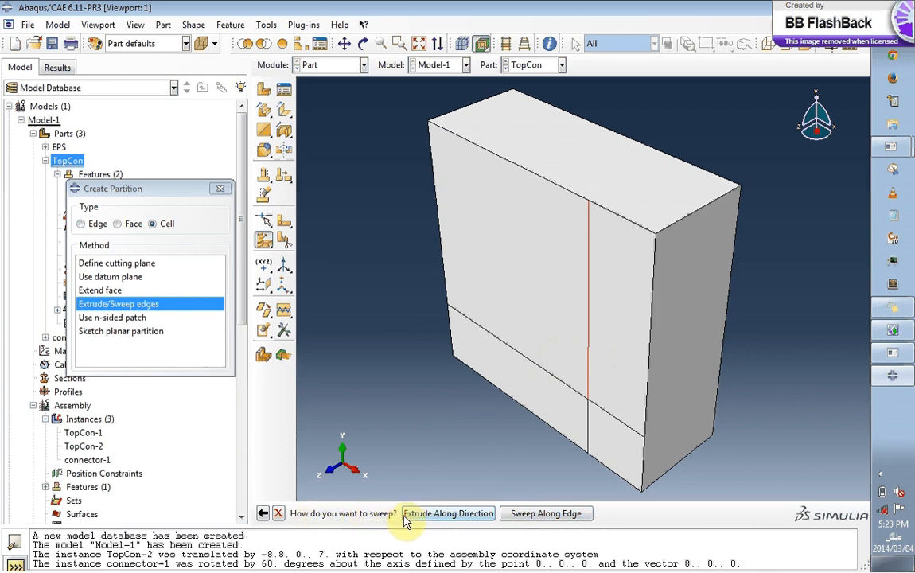
{"action": "left_click", "coordinate": [442, 514]}
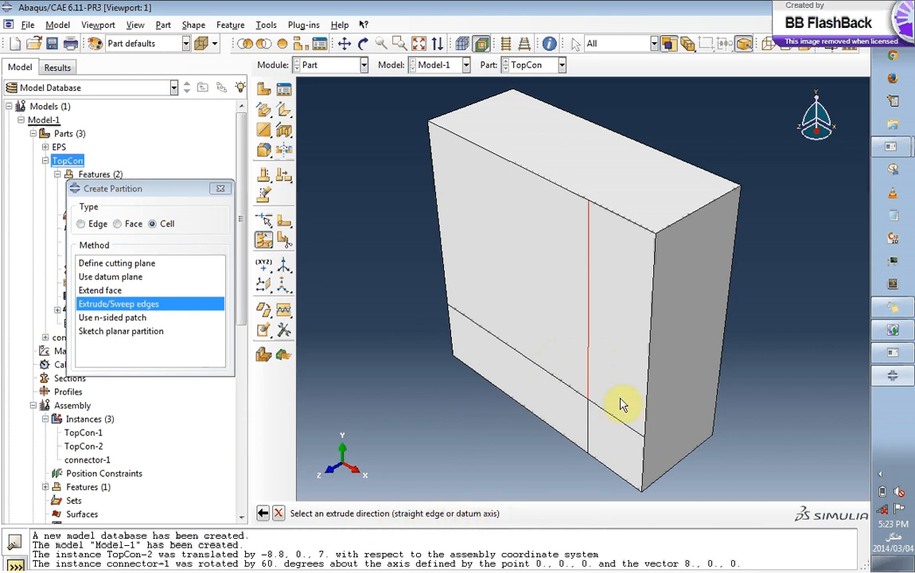
{"action": "left_click", "coordinate": [710, 207]}
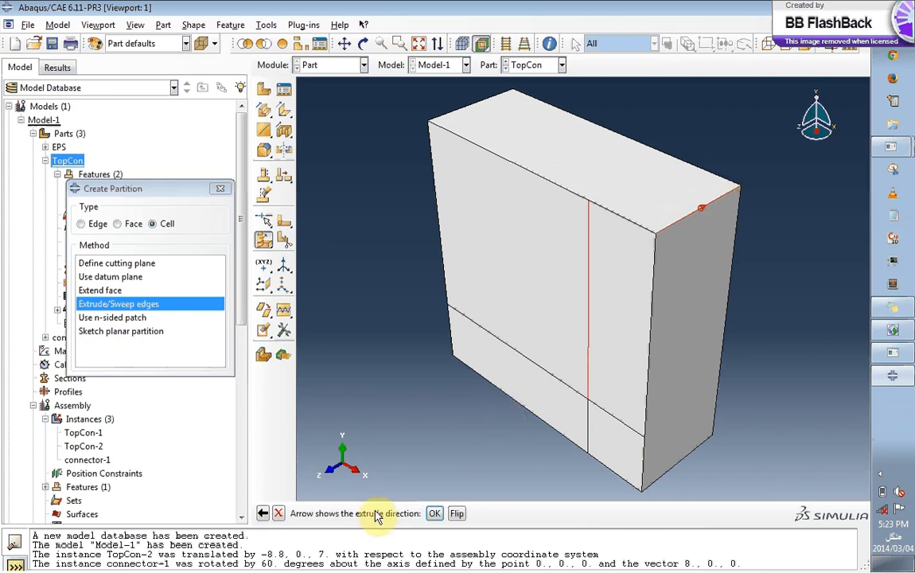
{"action": "left_click", "coordinate": [437, 514]}
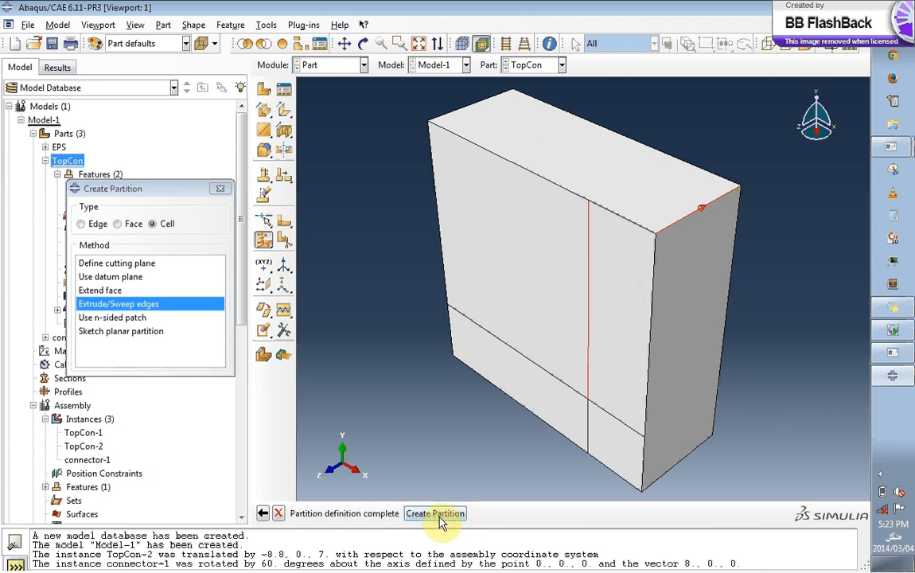
{"action": "left_click", "coordinate": [419, 515]}
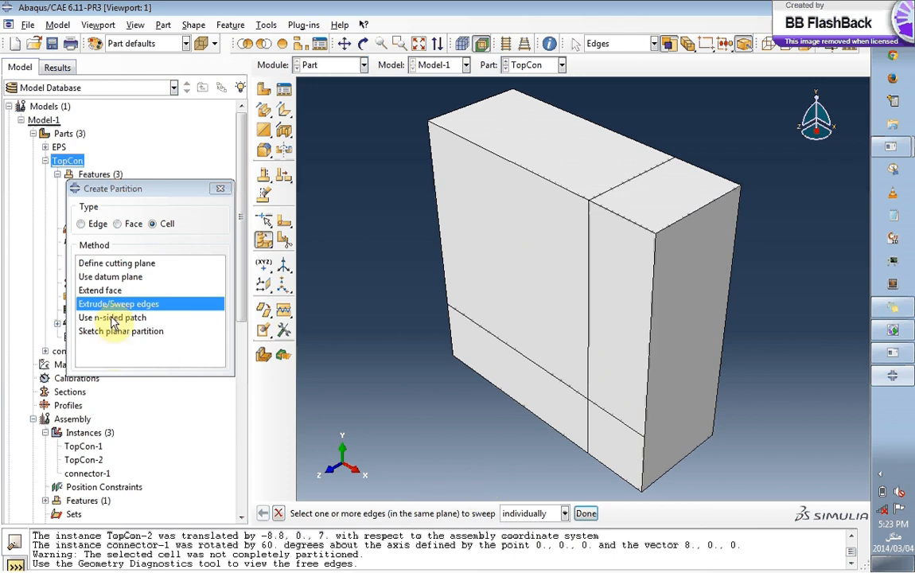
Partition the cell by extruding the short segment of the front face's horizontal partition line along the block's bottom depth edge
{"action": "left_click", "coordinate": [617, 423]}
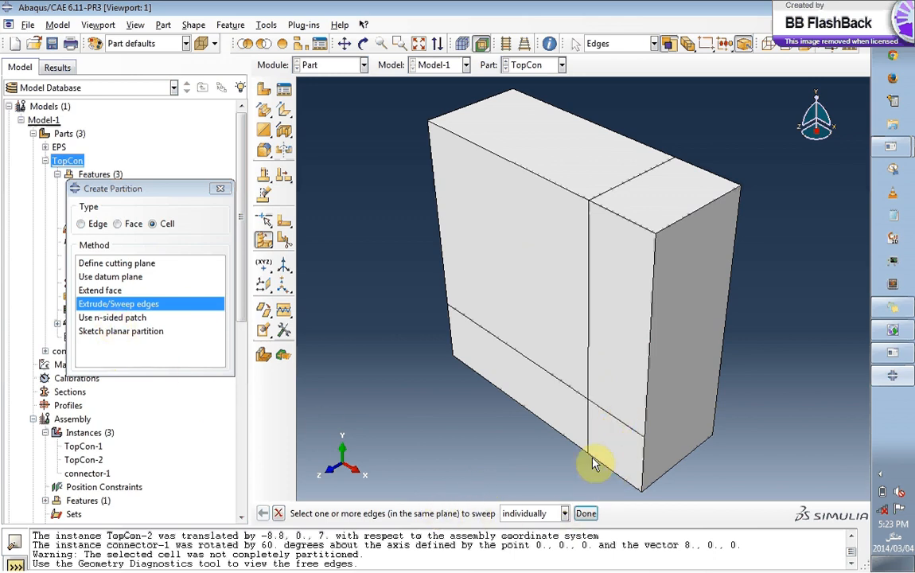
{"action": "left_click", "coordinate": [585, 514]}
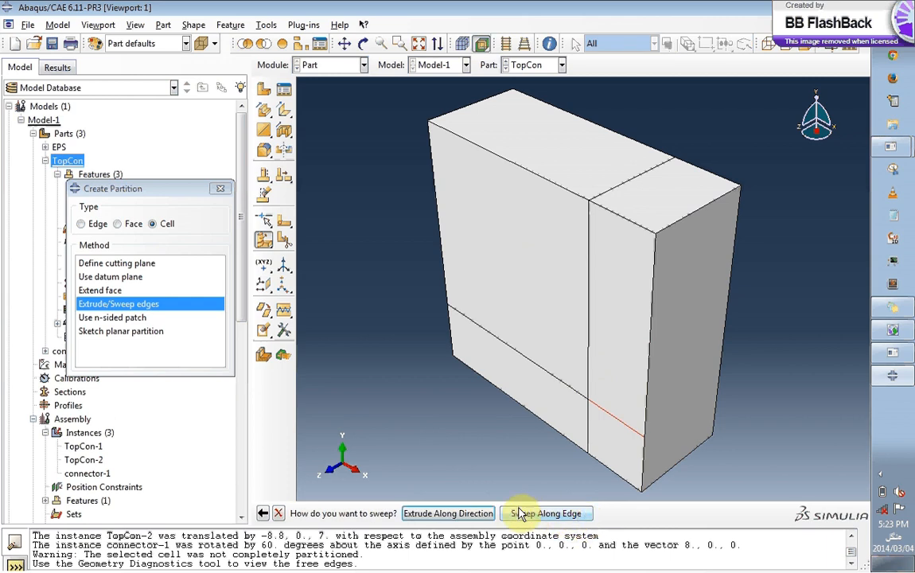
{"action": "left_click", "coordinate": [475, 514]}
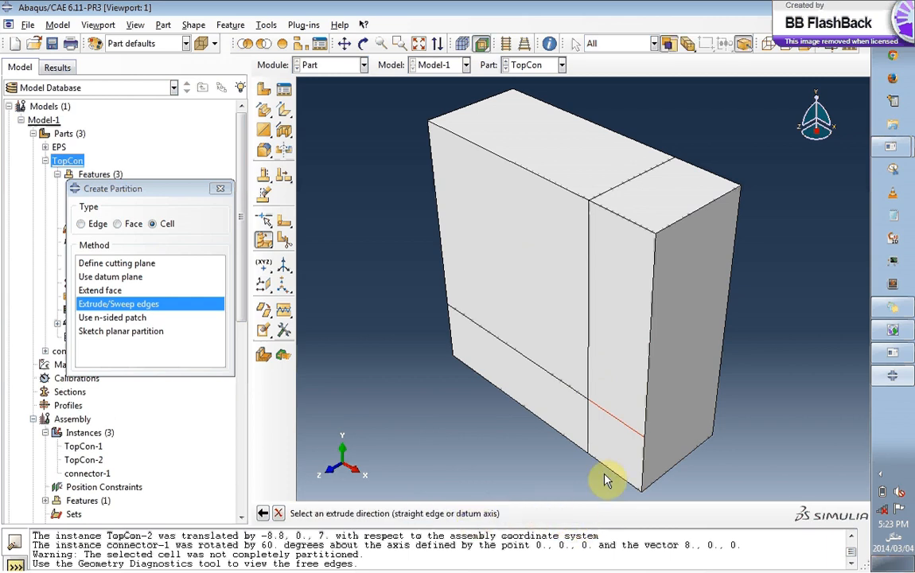
{"action": "left_click", "coordinate": [682, 466]}
{"action": "left_click", "coordinate": [437, 514]}
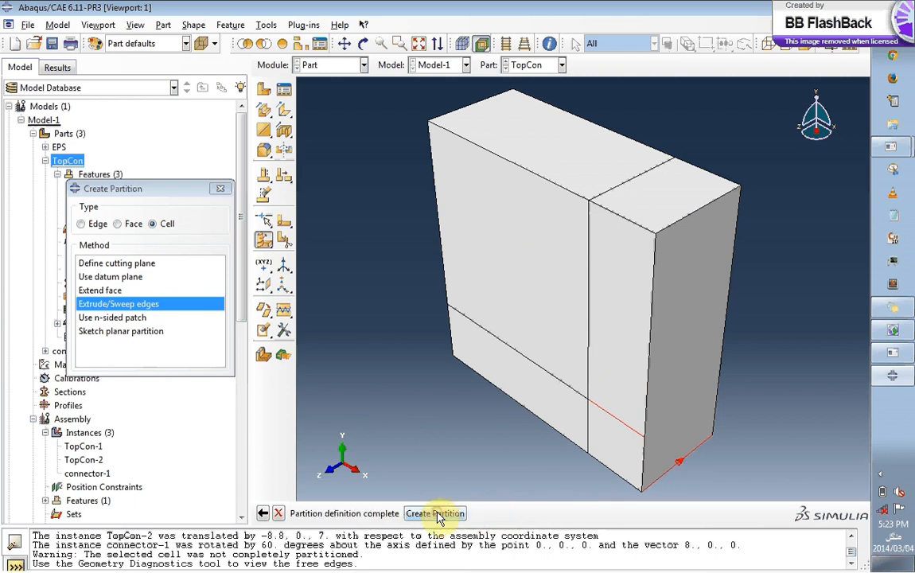
{"action": "left_click", "coordinate": [436, 513]}
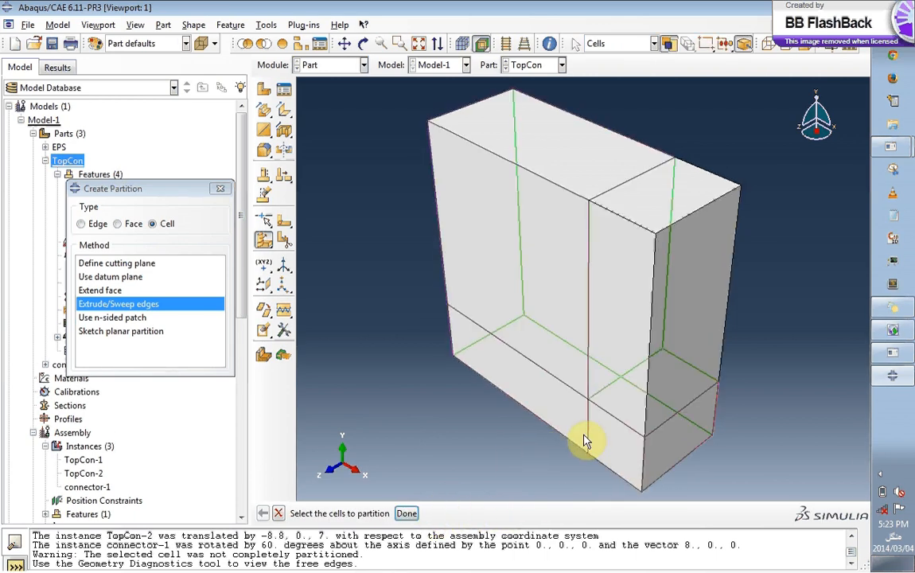
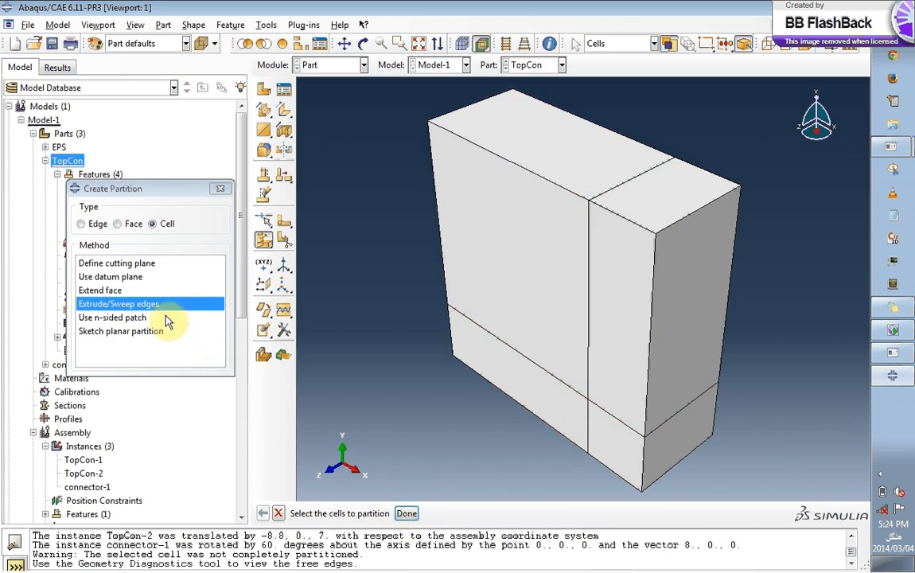
{"action": "left_click", "coordinate": [589, 440]}
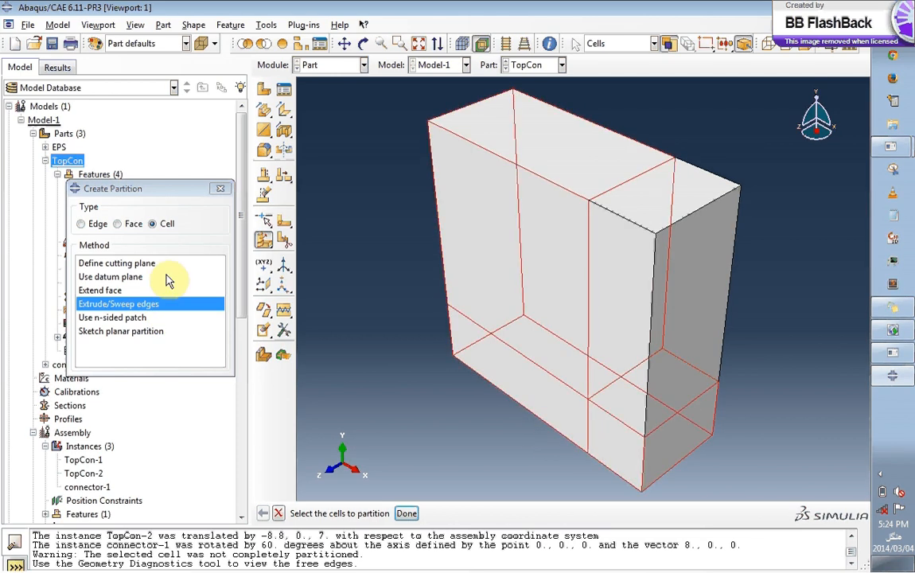
{"action": "left_click", "coordinate": [121, 304]}
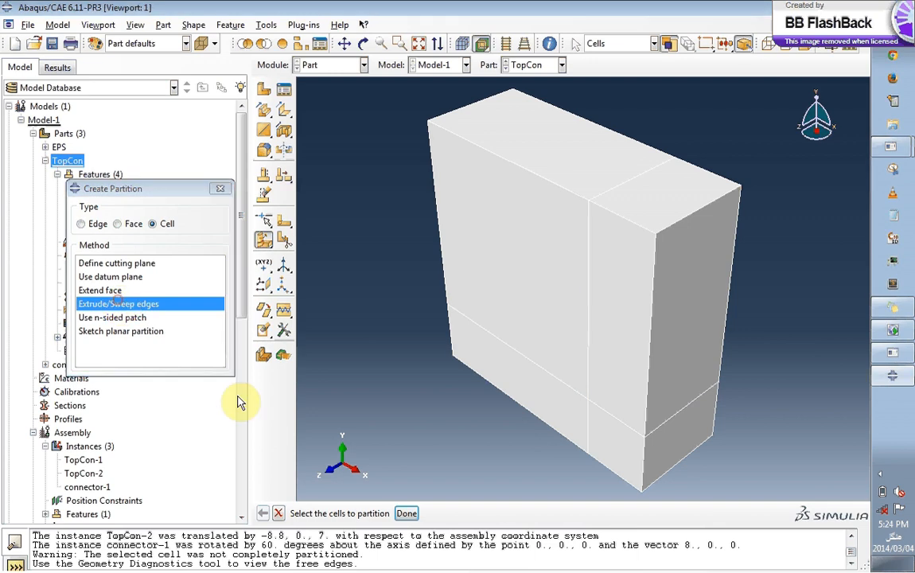
{"action": "left_click", "coordinate": [407, 515]}
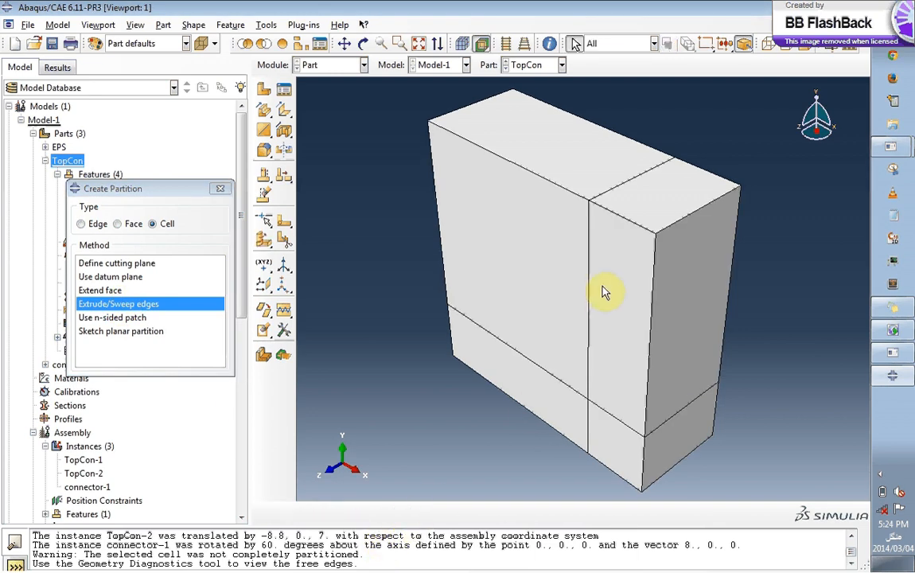
Partition the larger TopCon cell by extruding the lower segment of the front face's vertical partition line along the bottom depth edge
{"action": "left_click", "coordinate": [363, 43]}
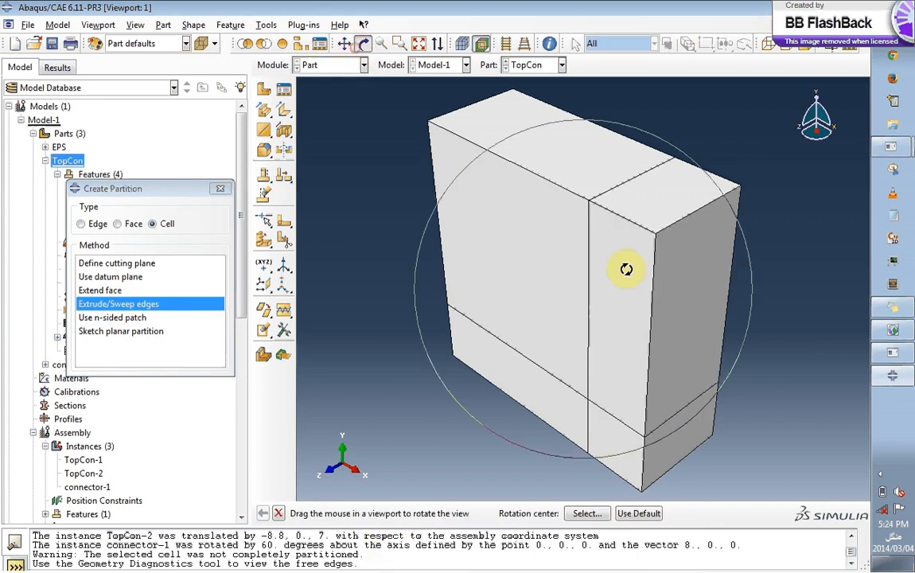
{"action": "left_click_drag", "start_coordinate": [626, 267], "coordinate": [585, 247]}
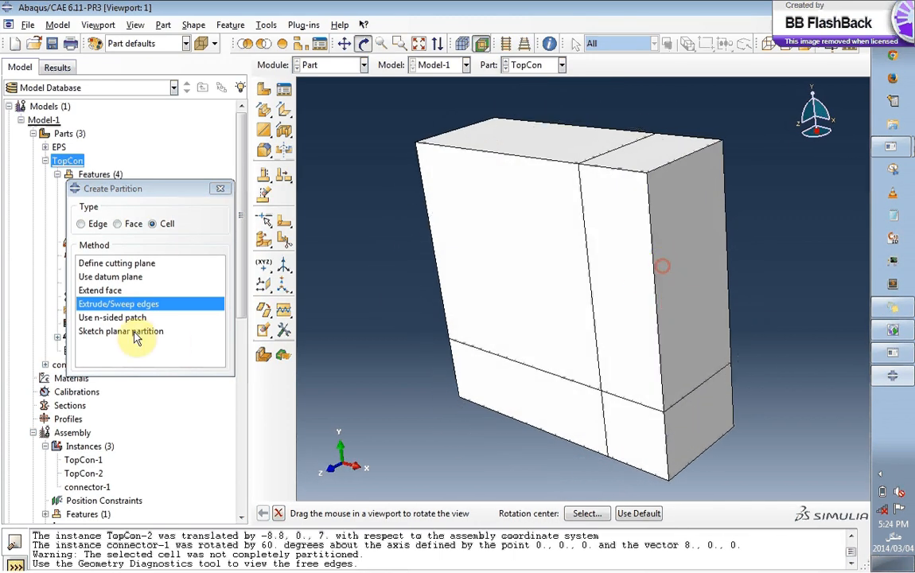
{"action": "left_click", "coordinate": [103, 312]}
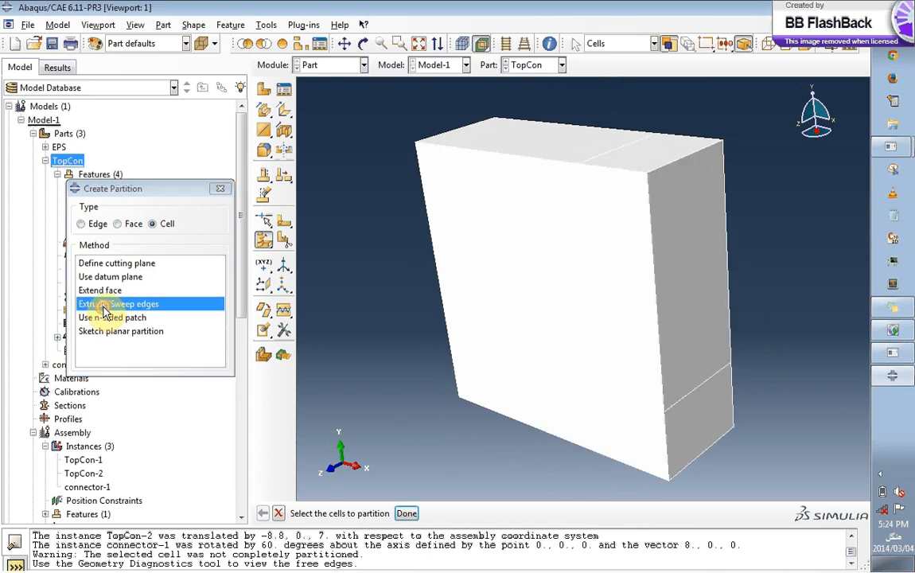
{"action": "left_click", "coordinate": [580, 425]}
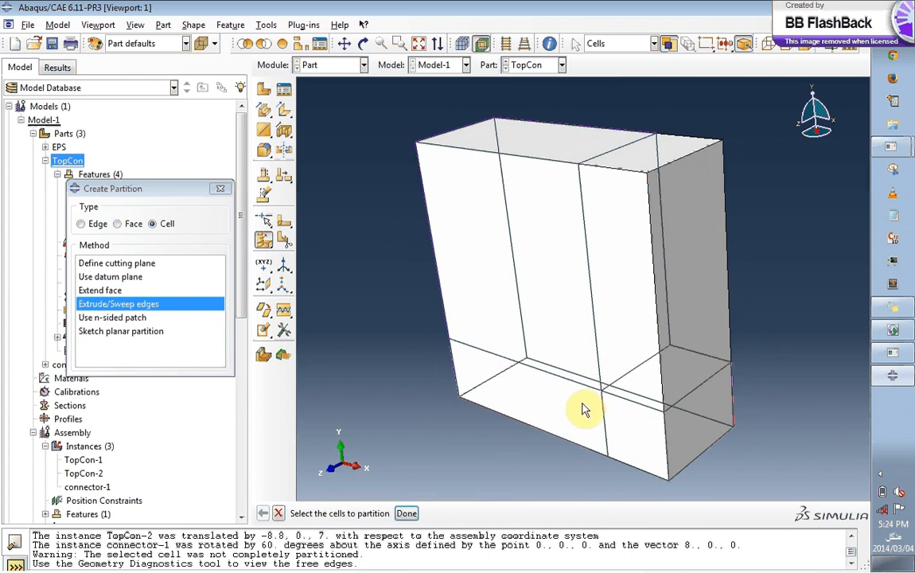
{"action": "left_click", "coordinate": [407, 514]}
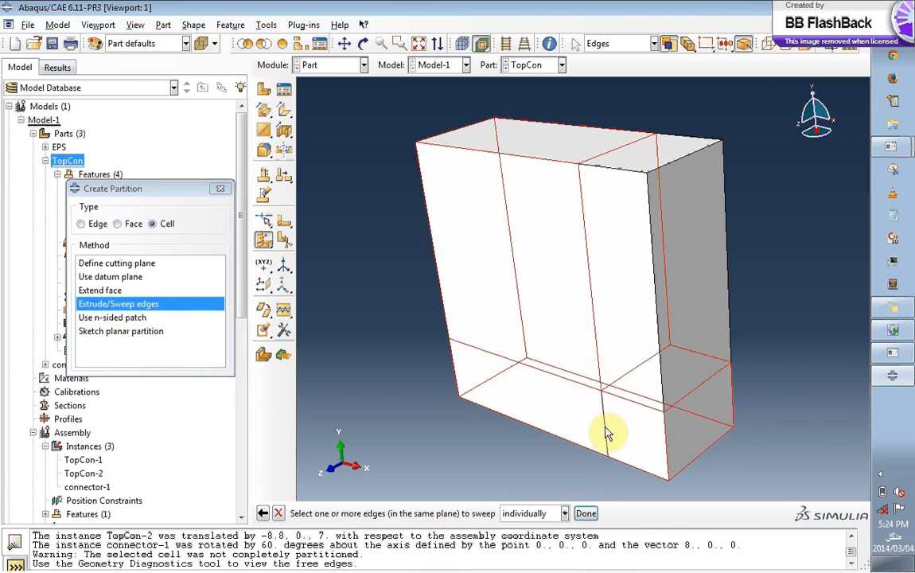
{"action": "left_click", "coordinate": [604, 432]}
{"action": "left_click", "coordinate": [586, 513]}
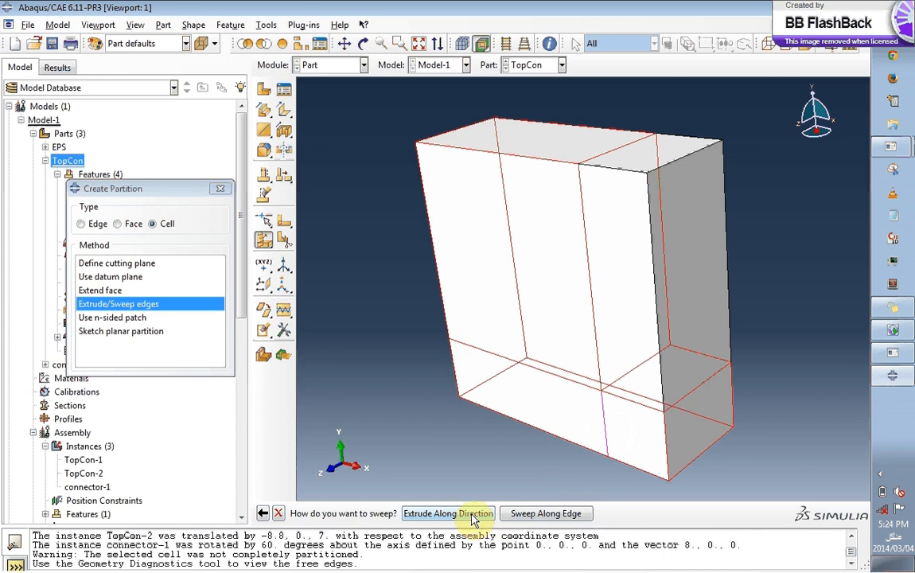
{"action": "left_click", "coordinate": [475, 515]}
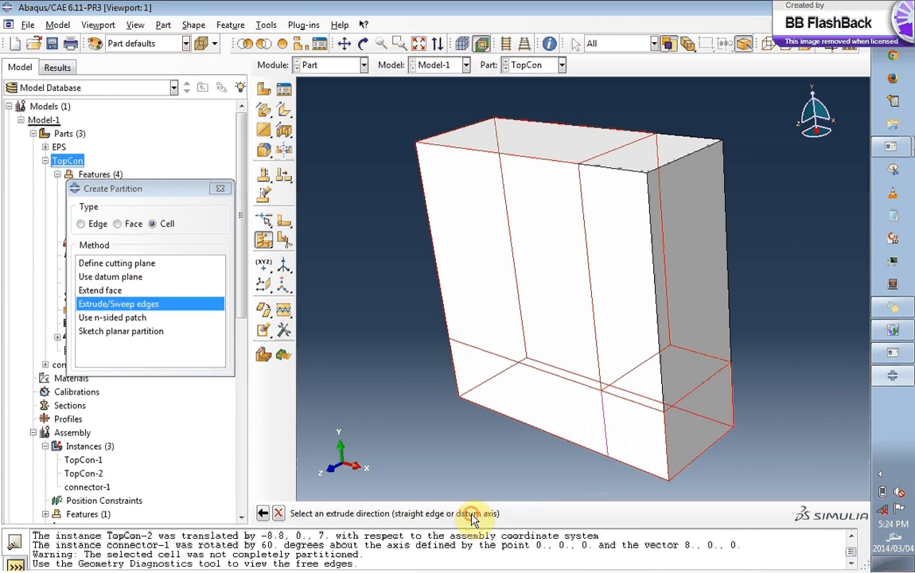
{"action": "left_click", "coordinate": [709, 449]}
{"action": "left_click", "coordinate": [434, 514]}
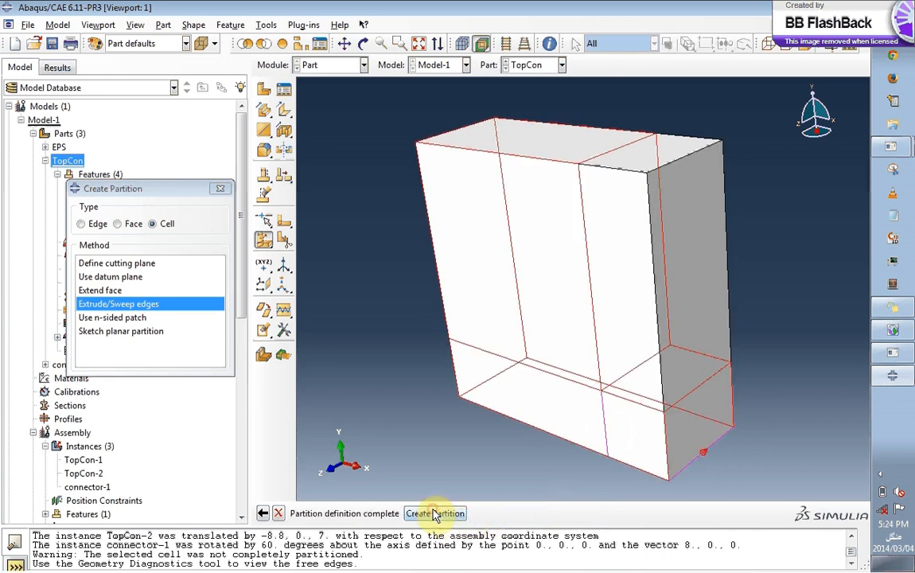
{"action": "left_click", "coordinate": [435, 514]}
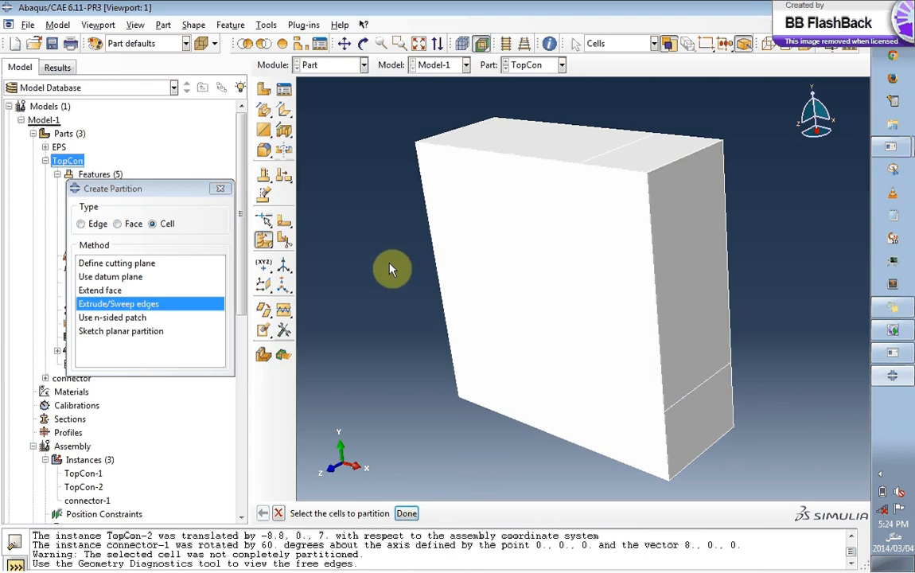
Examine the partitioned TopCon block from underneath and from the side
{"action": "left_click", "coordinate": [363, 44]}
{"action": "left_click_drag", "start_coordinate": [538, 276], "coordinate": [557, 159]}
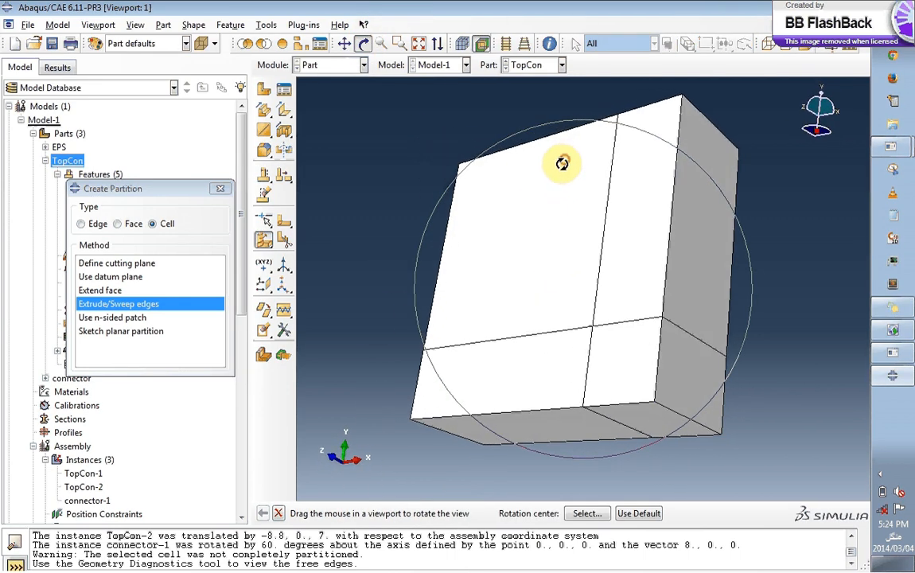
{"action": "left_click_drag", "start_coordinate": [511, 263], "coordinate": [640, 235]}
{"action": "left_click_drag", "start_coordinate": [525, 298], "coordinate": [511, 343]}
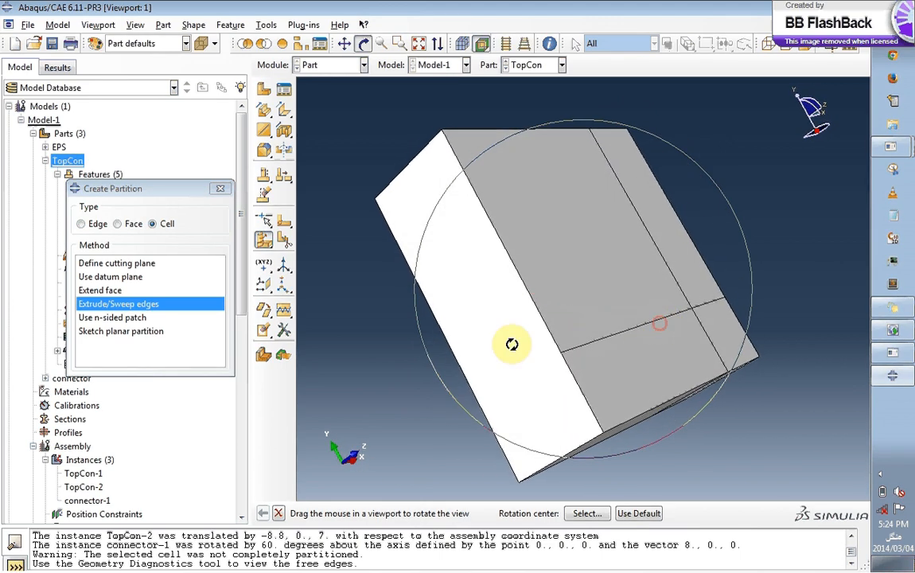
{"action": "left_click", "coordinate": [175, 304]}
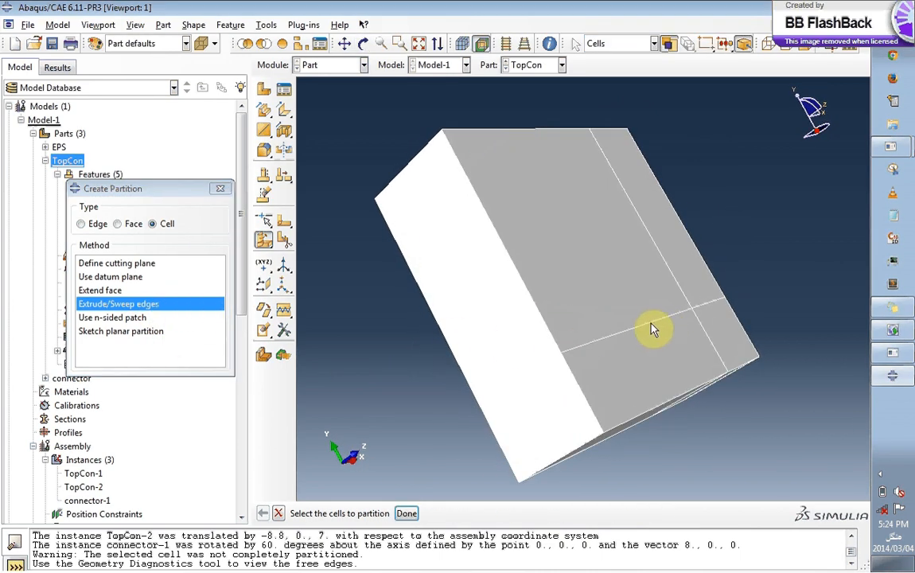
{"action": "left_click", "coordinate": [570, 415]}
{"action": "left_click", "coordinate": [202, 304]}
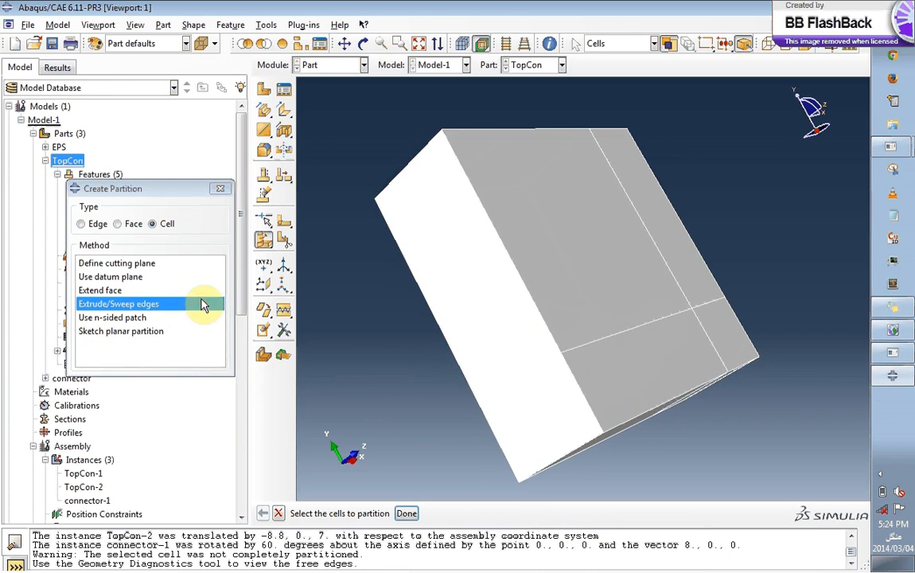
{"action": "left_click", "coordinate": [195, 309]}
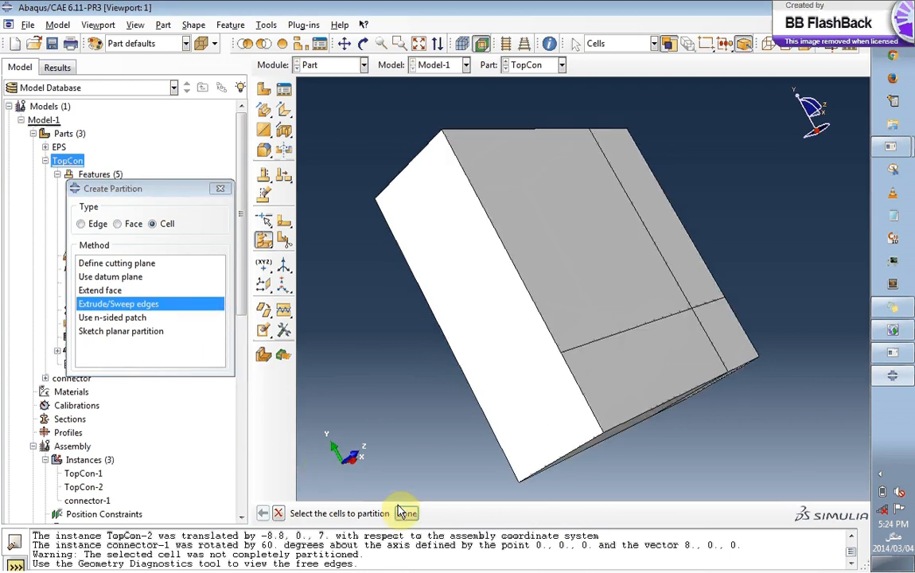
{"action": "left_click", "coordinate": [84, 307]}
Partition the large TopCon cell by extruding the long segment of the front face's horizontal partition line along the block's depth edge
{"action": "left_click", "coordinate": [554, 359]}
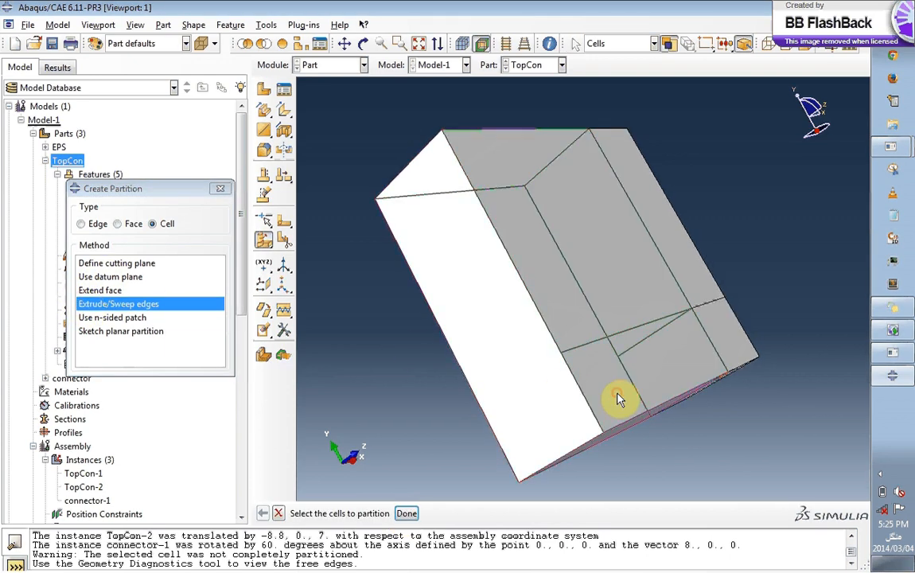
{"action": "left_click", "coordinate": [406, 512]}
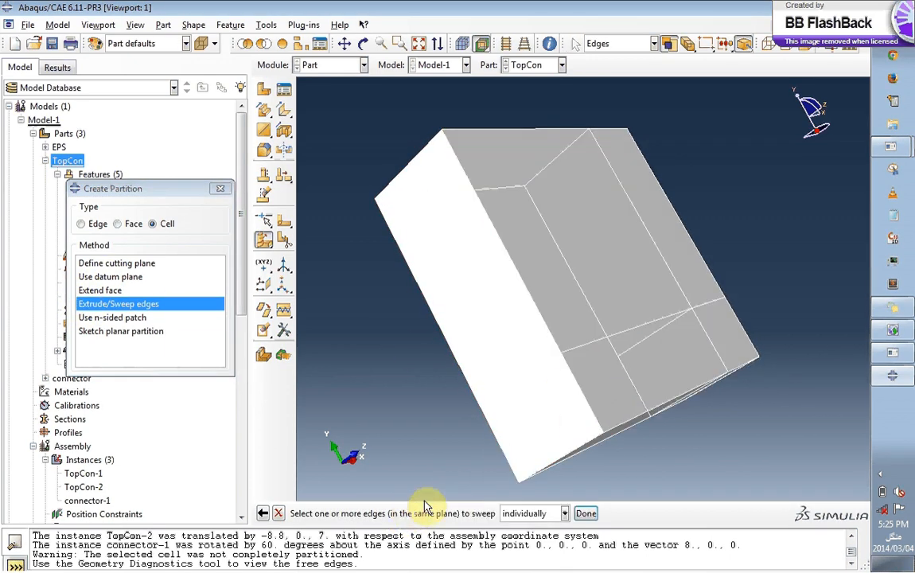
{"action": "left_click", "coordinate": [583, 350]}
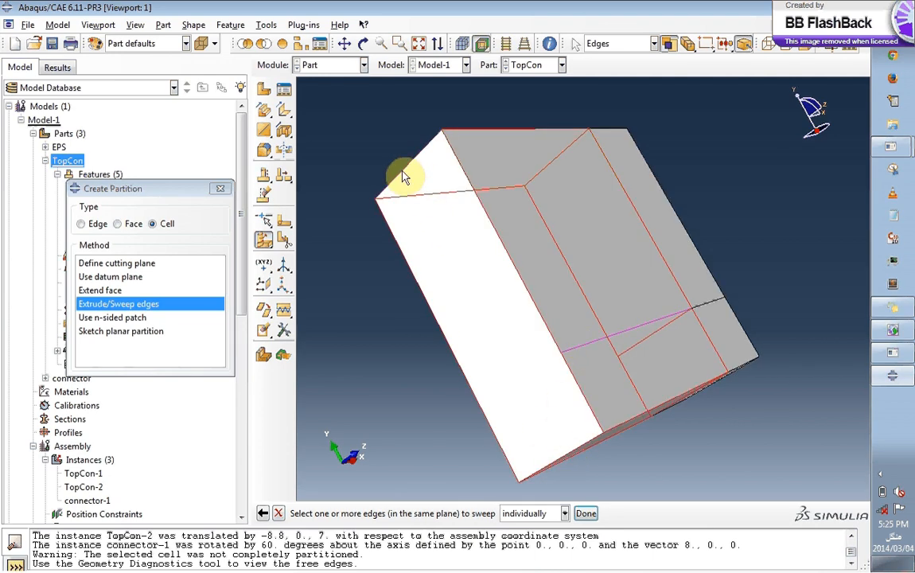
{"action": "left_click", "coordinate": [585, 514]}
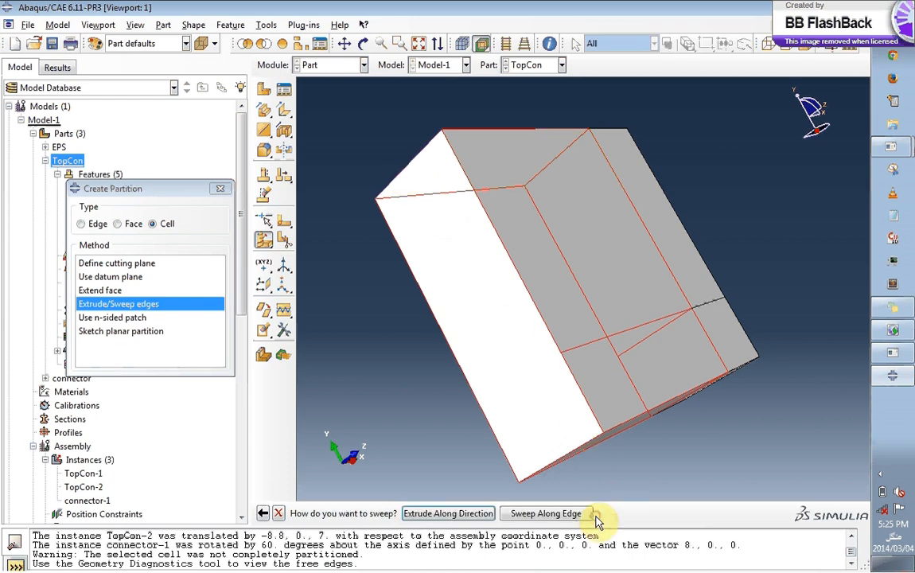
{"action": "left_click", "coordinate": [478, 513]}
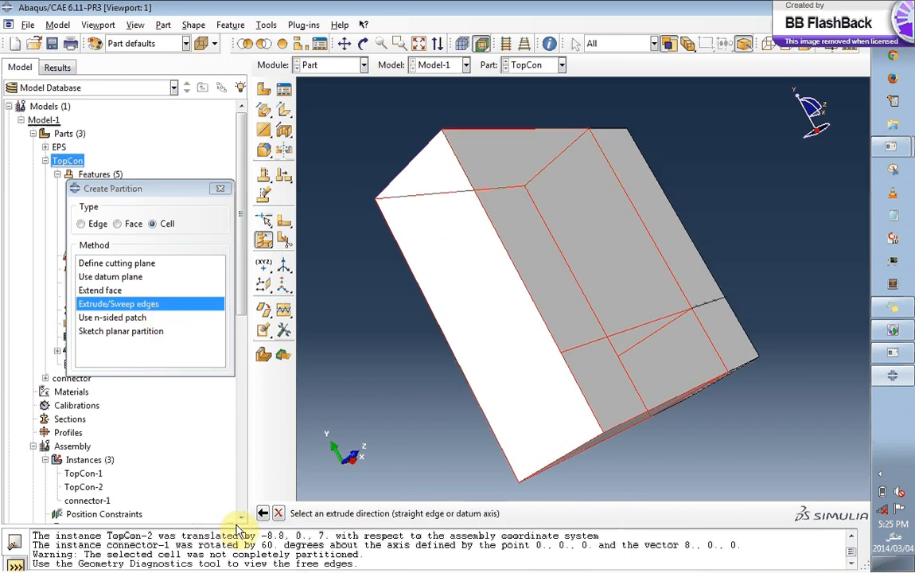
{"action": "left_click", "coordinate": [262, 513]}
{"action": "left_click", "coordinate": [263, 513]}
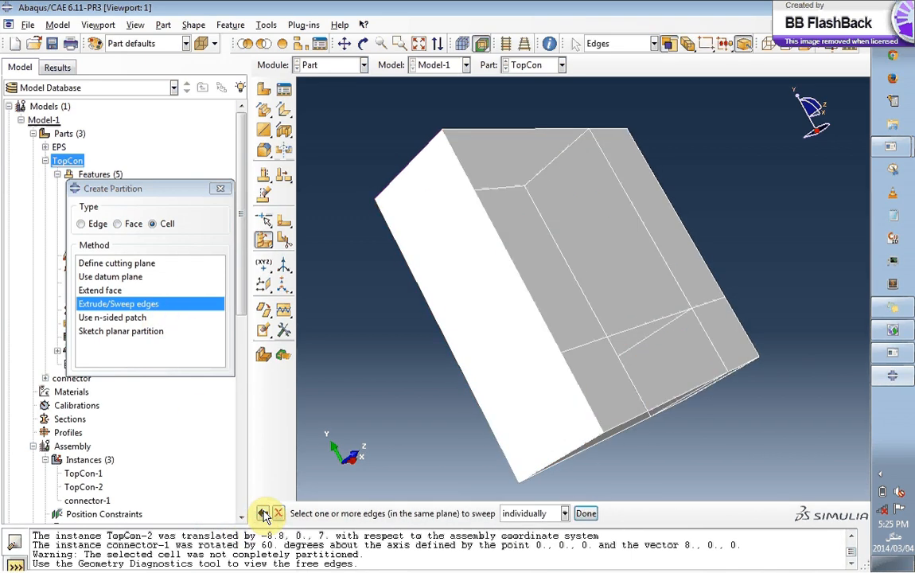
{"action": "left_click", "coordinate": [573, 353]}
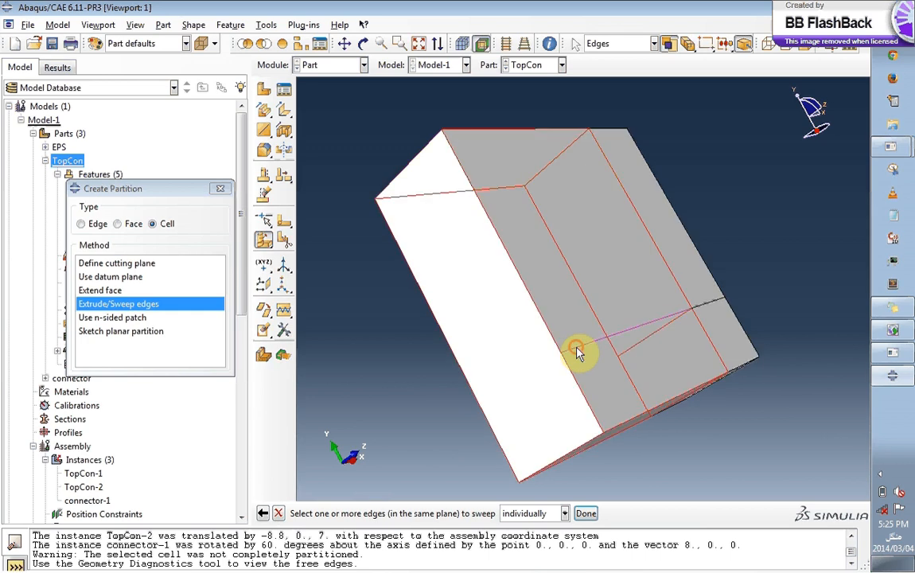
{"action": "left_click", "coordinate": [586, 513]}
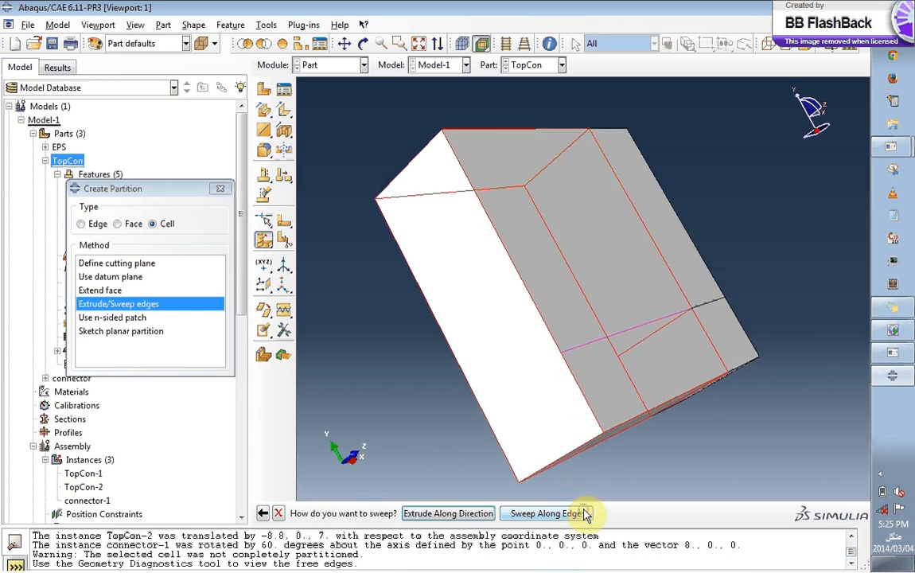
{"action": "left_click", "coordinate": [448, 513]}
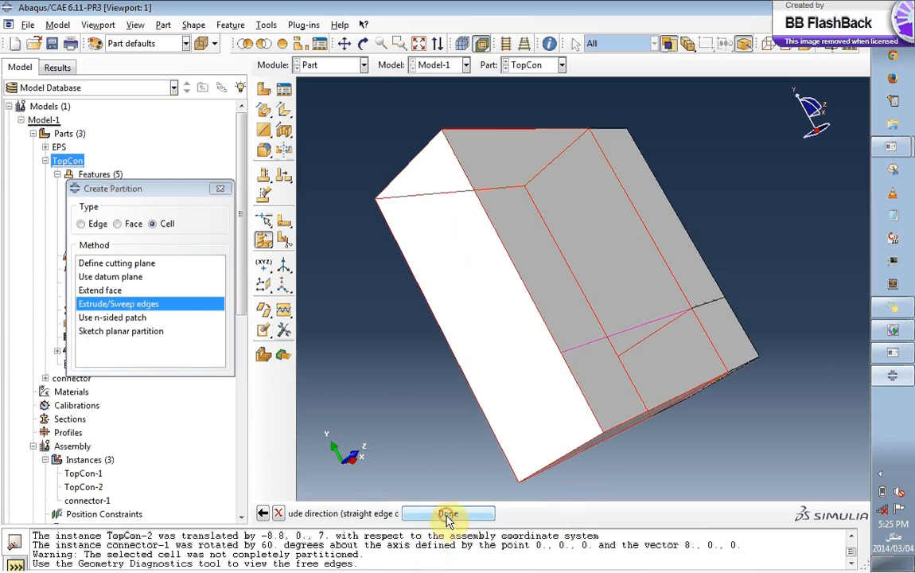
{"action": "left_click", "coordinate": [403, 172]}
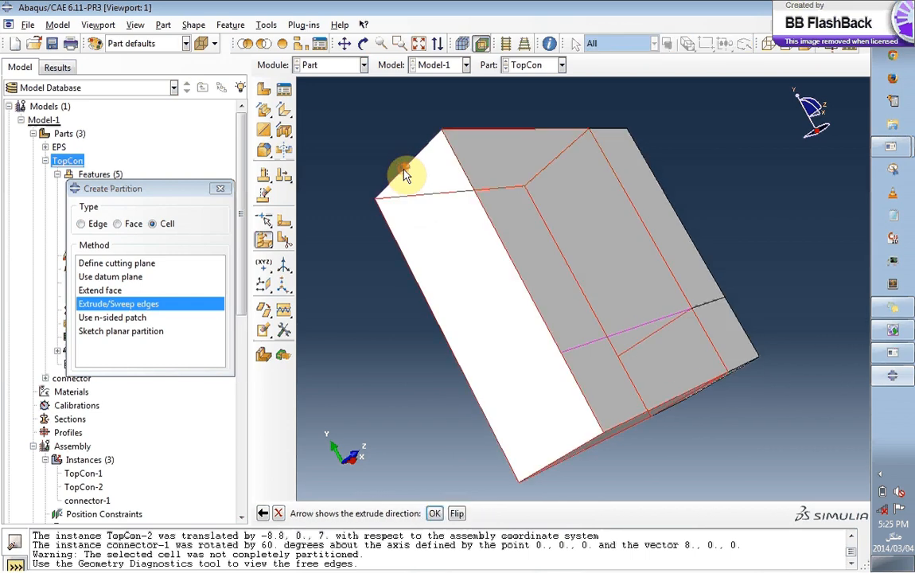
{"action": "left_click", "coordinate": [435, 513]}
{"action": "left_click", "coordinate": [434, 514]}
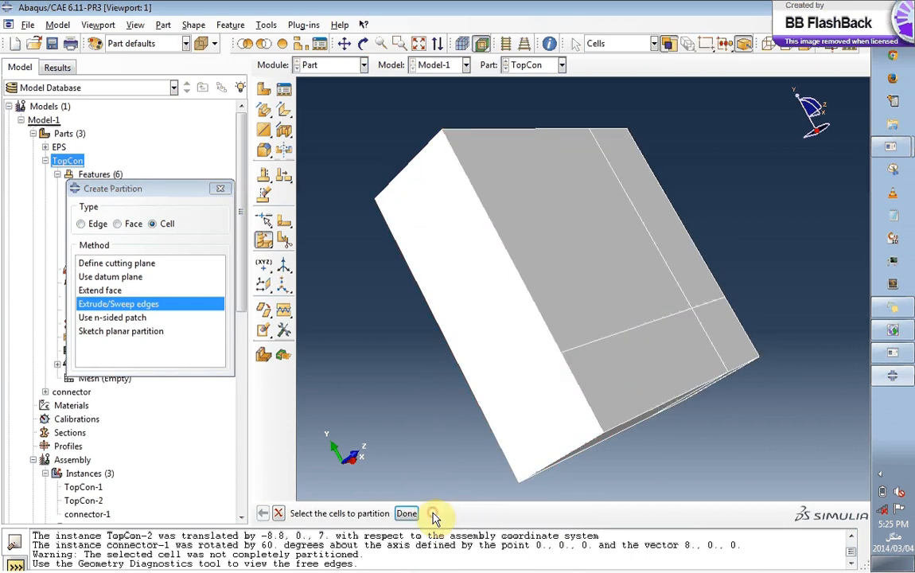
{"action": "left_click", "coordinate": [405, 515]}
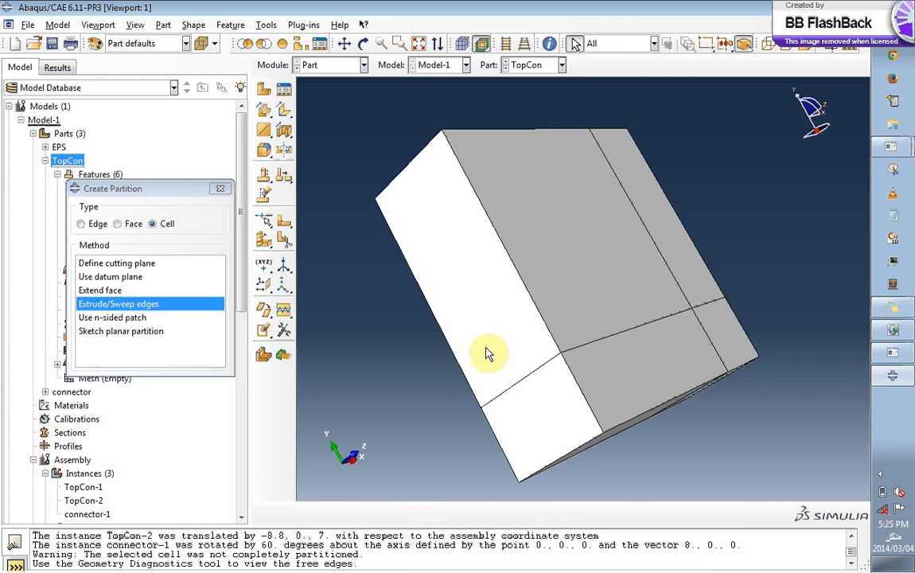
Examine the partitioned TopCon block from another side and the edge and face partition methods, and close the partition dialog
{"action": "left_click", "coordinate": [363, 44]}
{"action": "left_click_drag", "start_coordinate": [397, 231], "coordinate": [566, 326]}
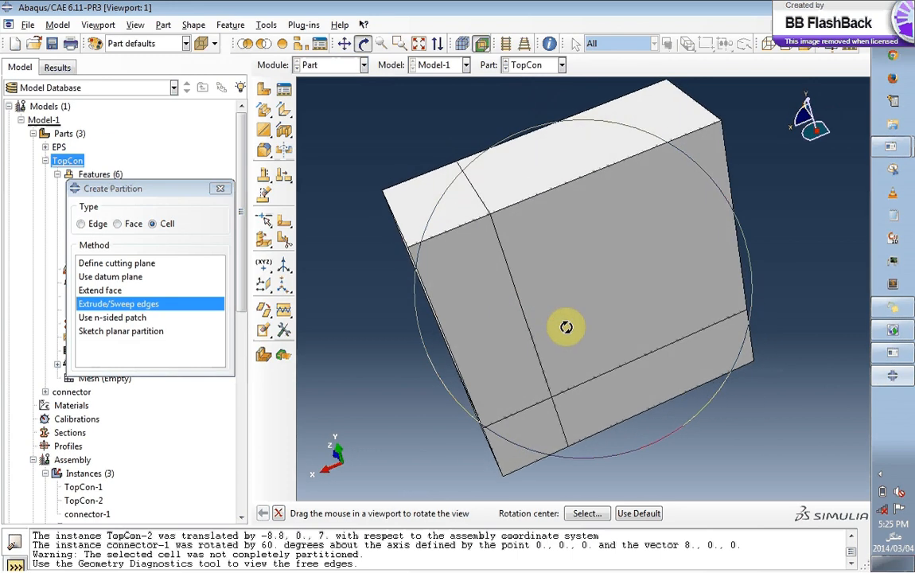
{"action": "left_click", "coordinate": [117, 223]}
{"action": "left_click", "coordinate": [97, 225]}
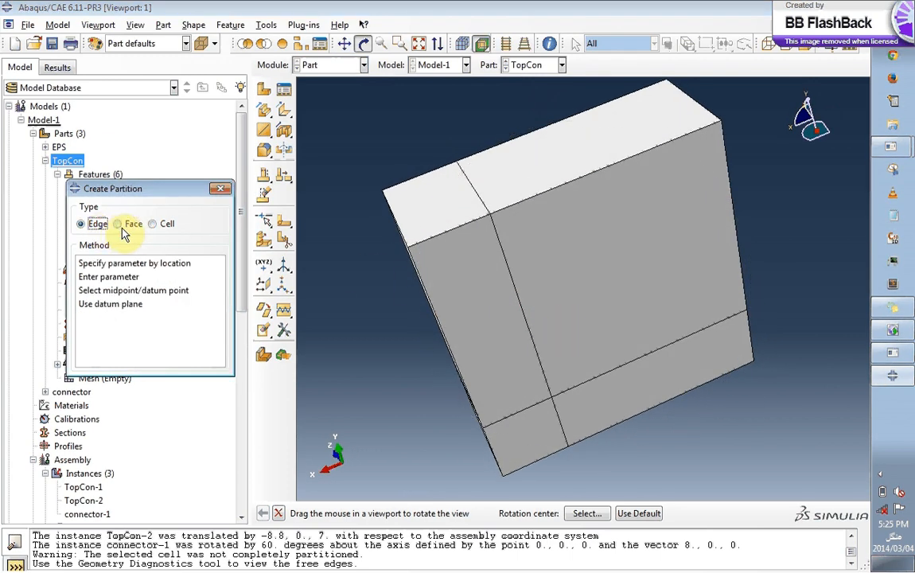
{"action": "left_click", "coordinate": [129, 225]}
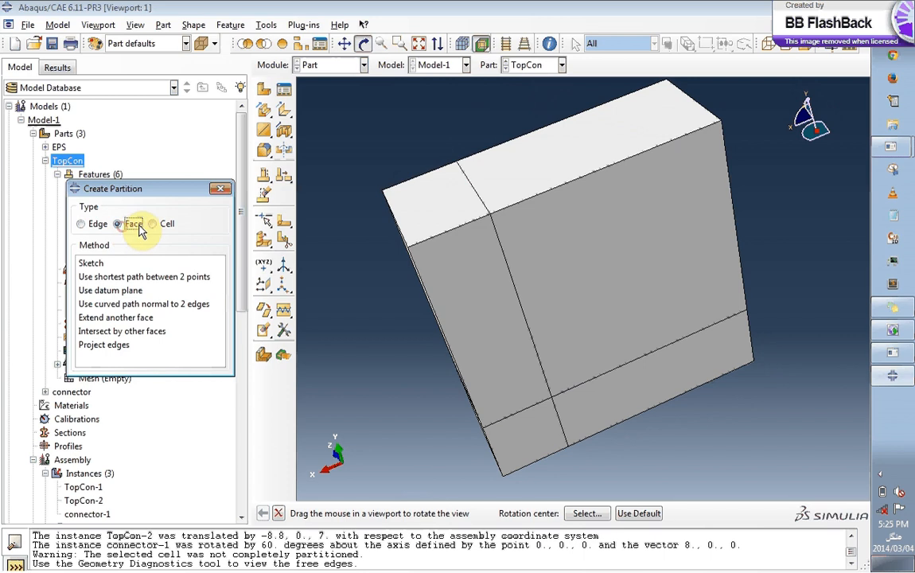
{"action": "left_click", "coordinate": [94, 224]}
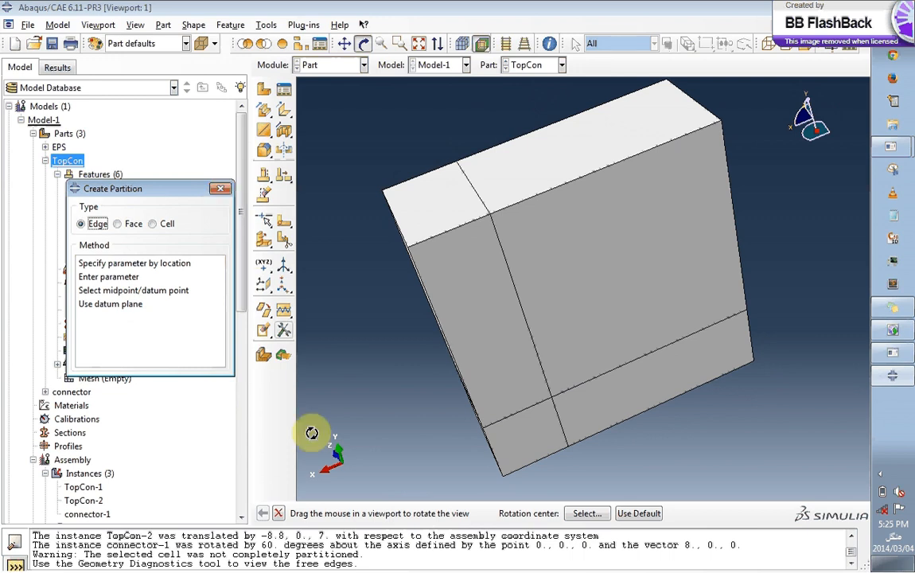
{"action": "left_click", "coordinate": [278, 513]}
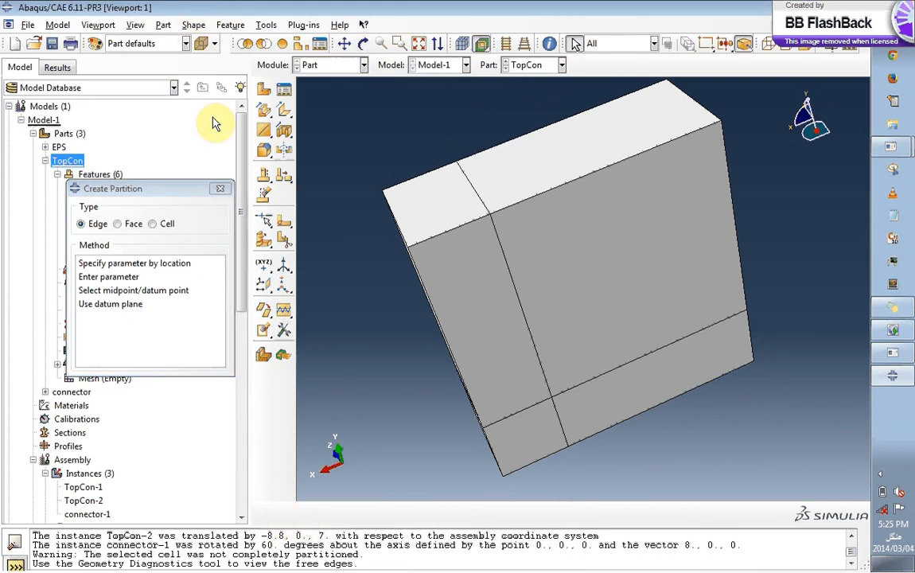
{"action": "left_click", "coordinate": [220, 189]}
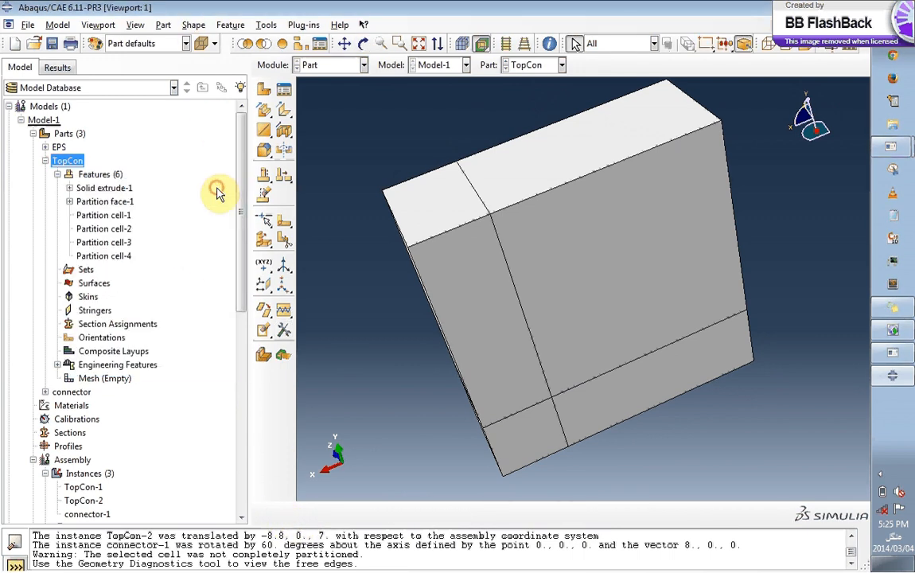
In the assembly, translate the connector instance from its lower endpoint to the partition-line intersection on the lower TopCon block's top face
{"action": "left_click", "coordinate": [74, 460]}
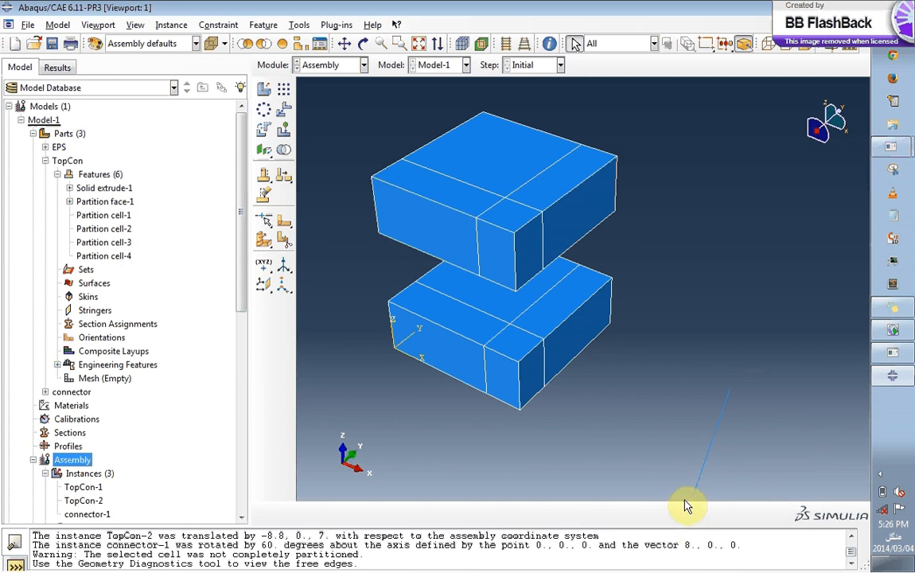
{"action": "left_click", "coordinate": [167, 26]}
{"action": "left_click", "coordinate": [181, 82]}
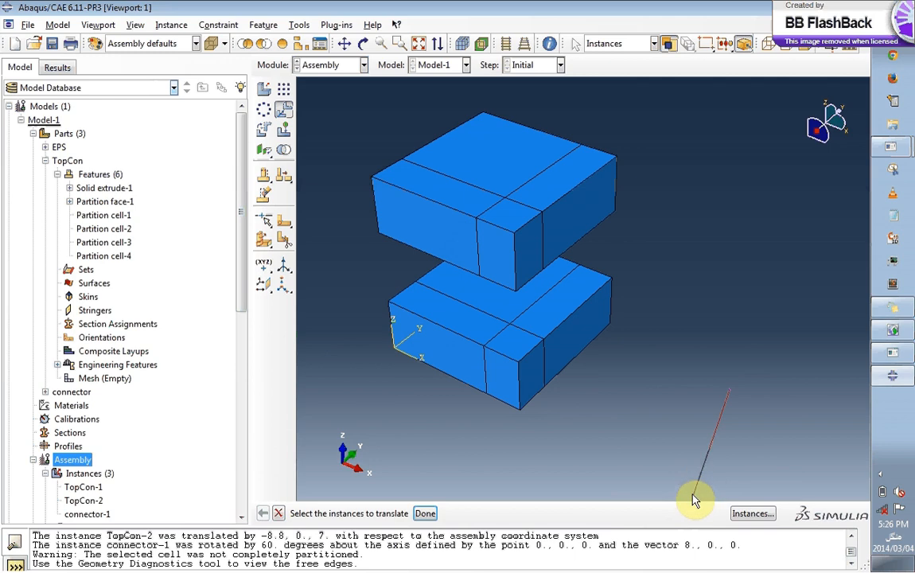
{"action": "left_click", "coordinate": [425, 513]}
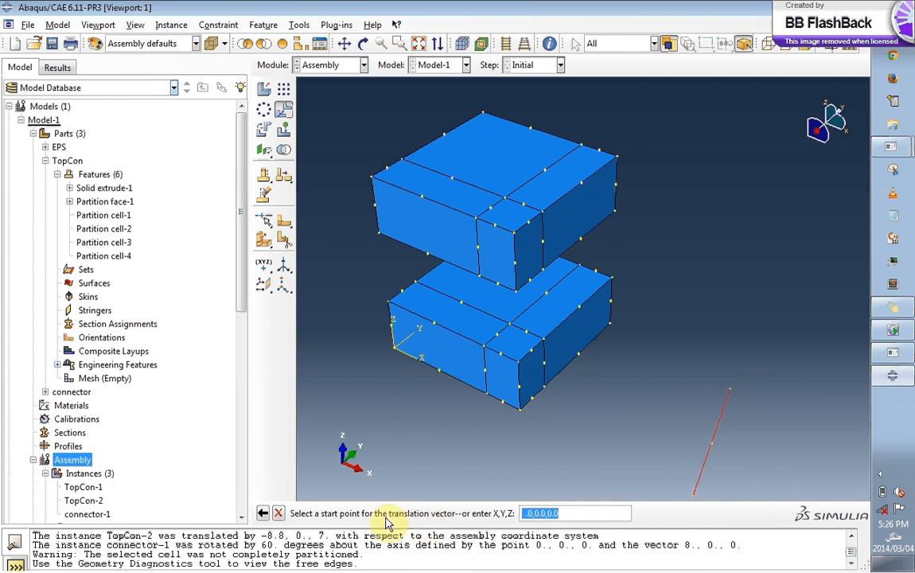
{"action": "left_click", "coordinate": [693, 496]}
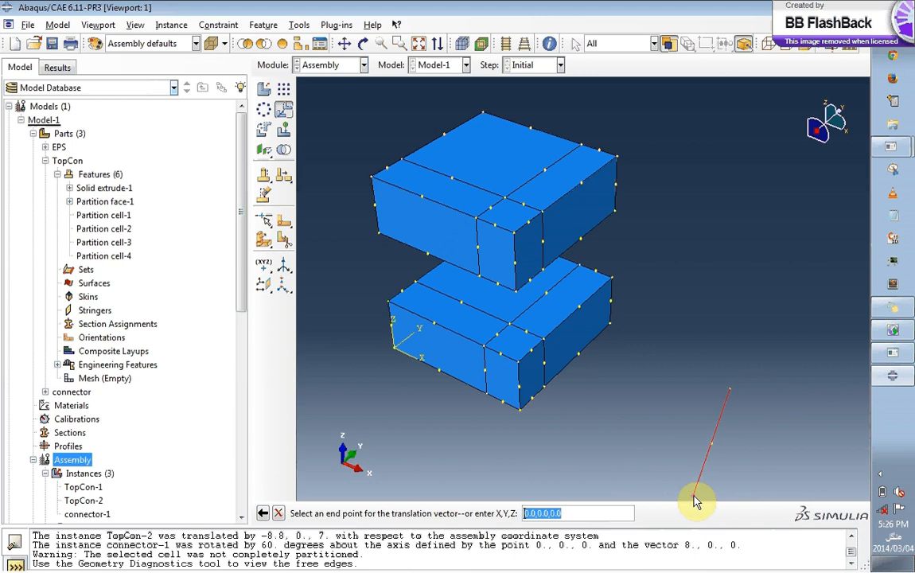
{"action": "left_click", "coordinate": [511, 329]}
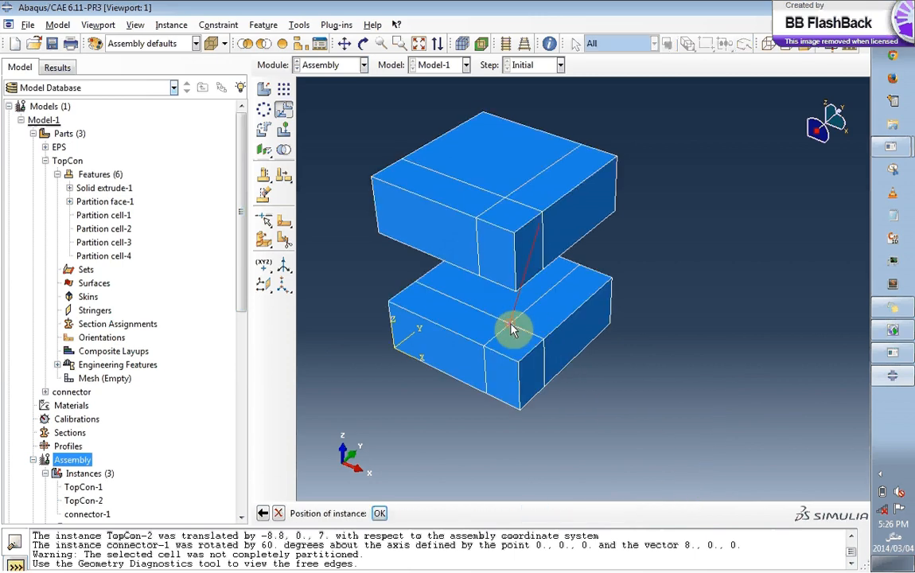
{"action": "left_click", "coordinate": [364, 43]}
{"action": "left_click_drag", "start_coordinate": [589, 408], "coordinate": [519, 355]}
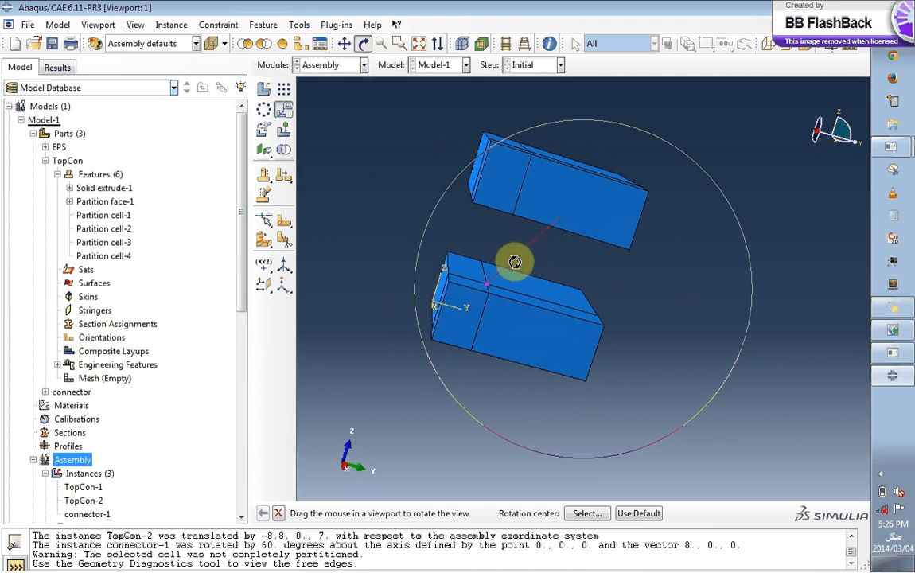
{"action": "left_click_drag", "start_coordinate": [553, 312], "coordinate": [648, 363]}
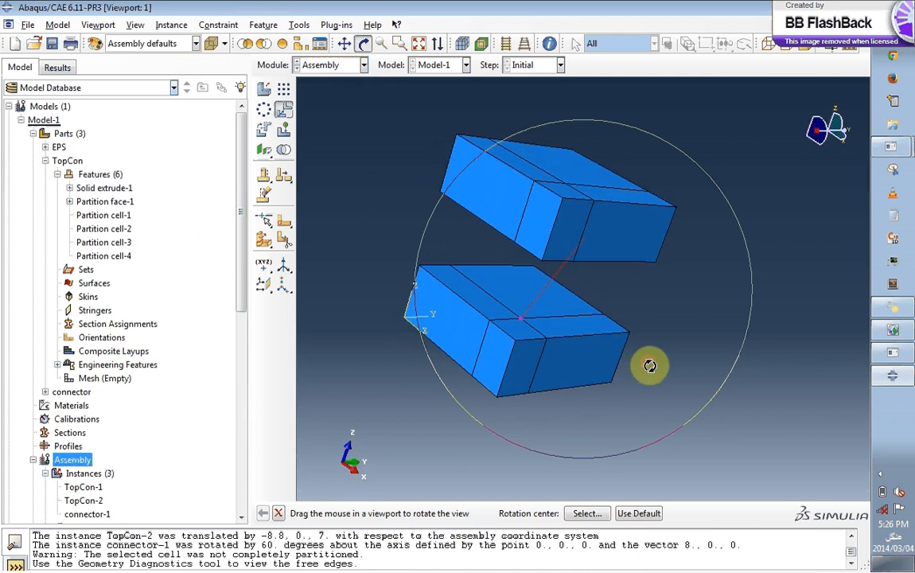
{"action": "left_click_drag", "start_coordinate": [569, 363], "coordinate": [623, 389]}
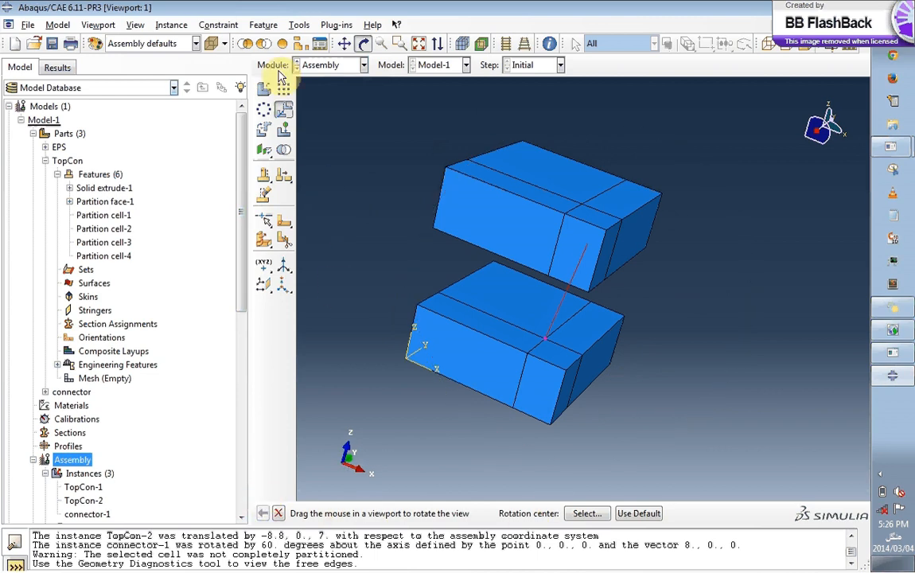
{"action": "left_click", "coordinate": [276, 512]}
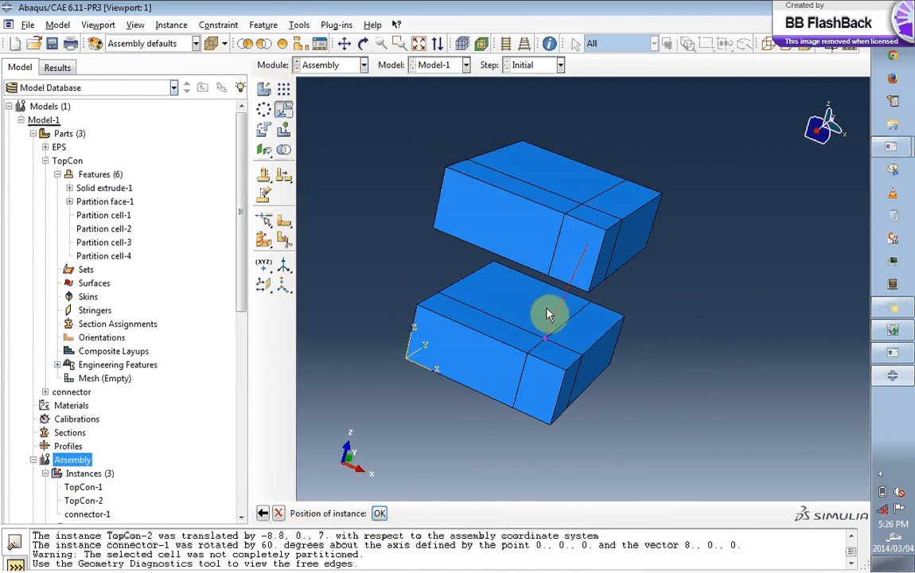
{"action": "left_click", "coordinate": [379, 514]}
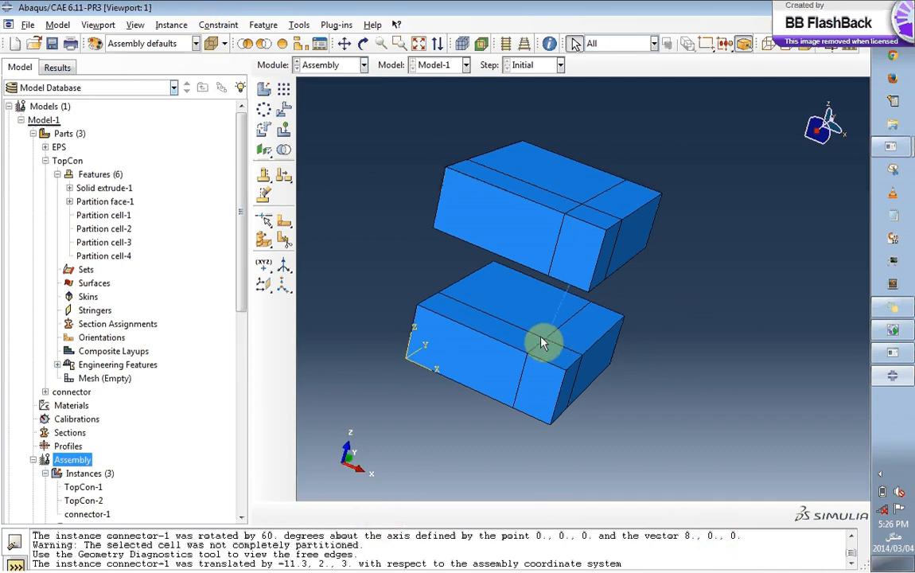
Start a linear pattern of the connector instance and flip its first direction so the copies run back over the block
{"action": "left_click", "coordinate": [170, 26]}
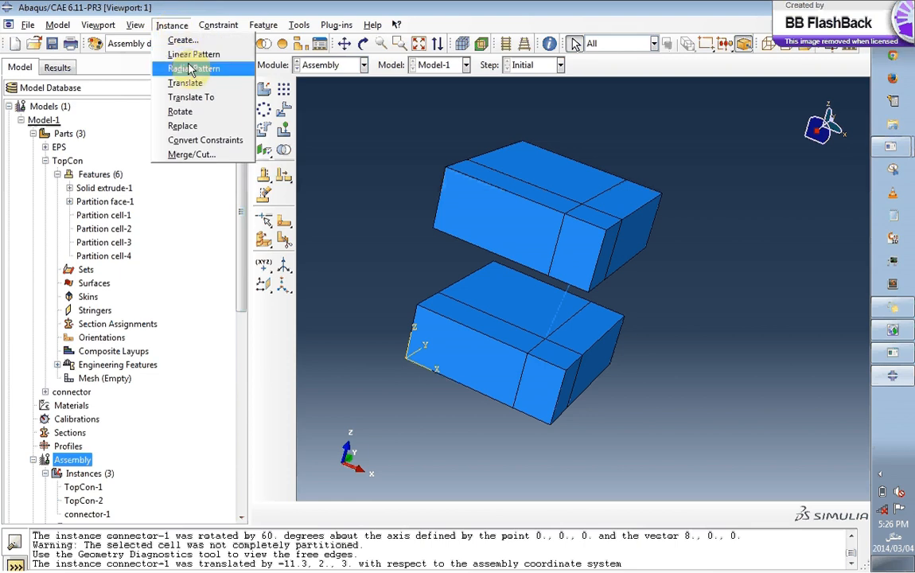
{"action": "left_click", "coordinate": [194, 54]}
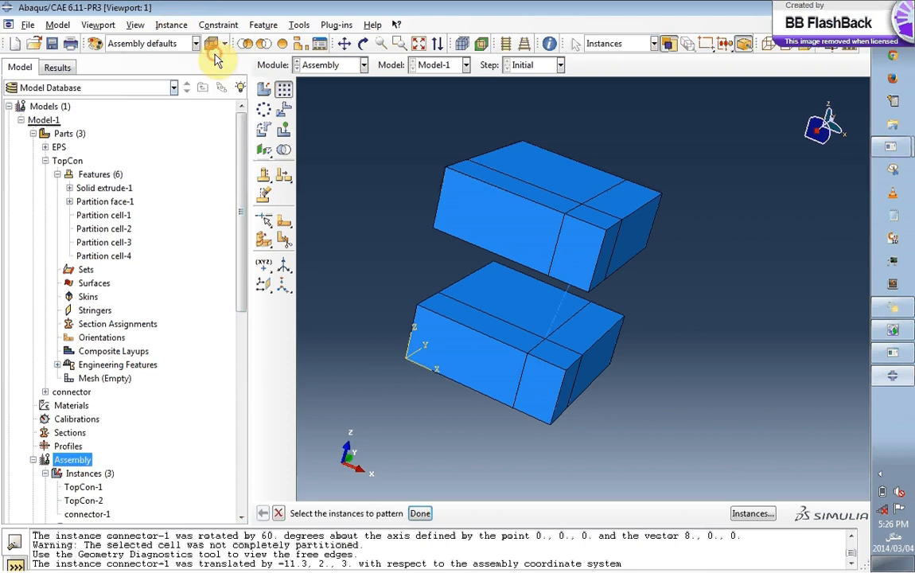
{"action": "left_click", "coordinate": [562, 310]}
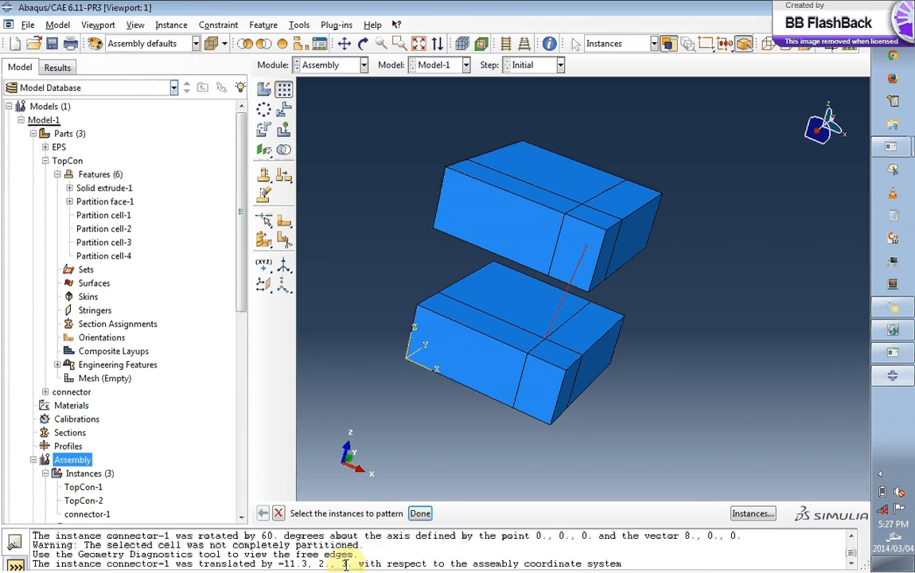
{"action": "left_click", "coordinate": [419, 513]}
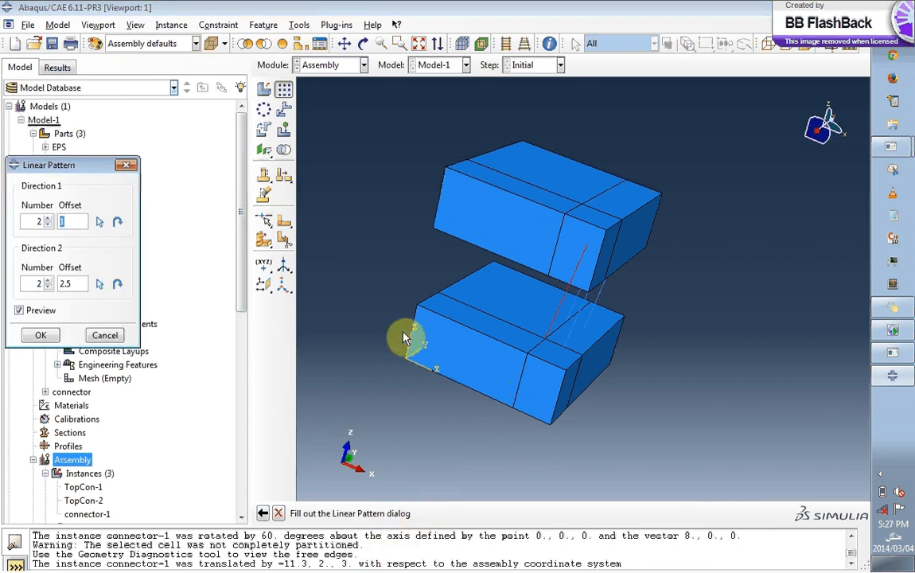
{"action": "left_click_drag", "start_coordinate": [70, 164], "coordinate": [133, 200]}
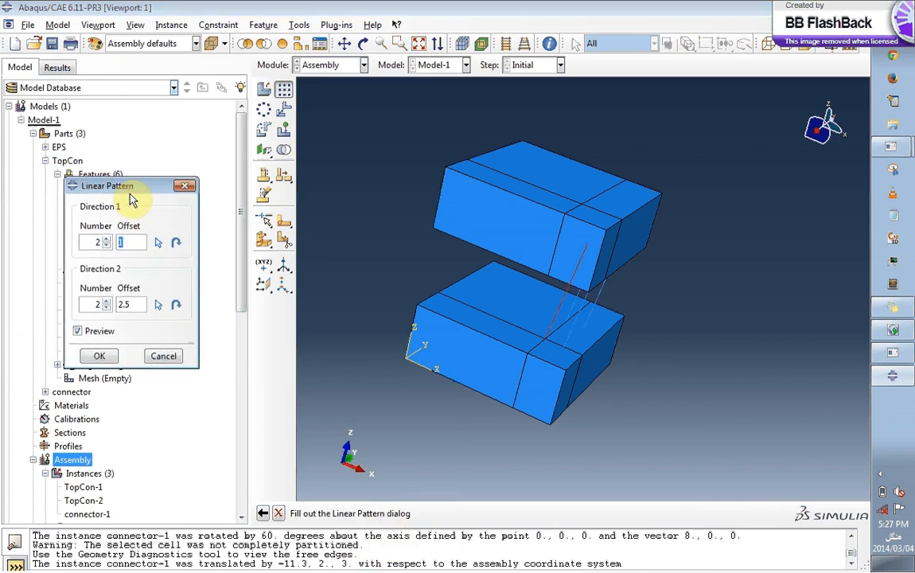
{"action": "left_click", "coordinate": [176, 243]}
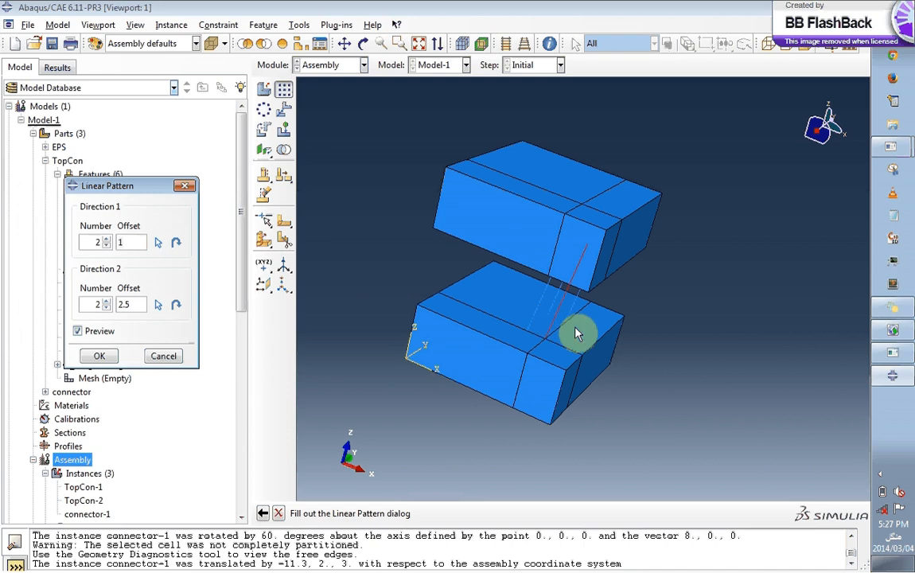
Try the connector's linear pattern with 11 instances in each of the two directions
{"action": "left_click", "coordinate": [106, 239]}
{"action": "left_click", "coordinate": [106, 239]}
{"action": "left_click", "coordinate": [106, 238]}
{"action": "left_click", "coordinate": [105, 239]}
{"action": "left_click", "coordinate": [106, 238]}
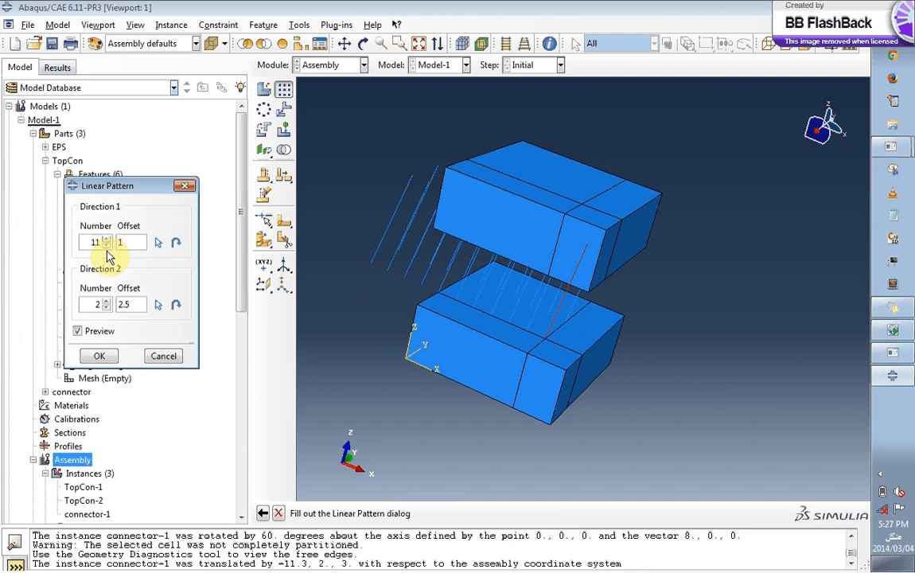
{"action": "left_click", "coordinate": [106, 302]}
{"action": "left_click", "coordinate": [106, 302]}
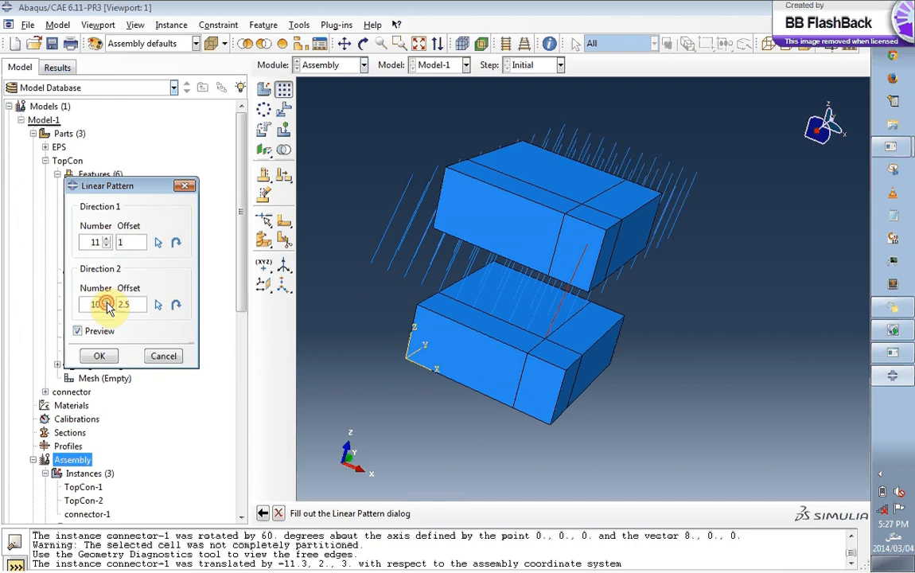
{"action": "left_click", "coordinate": [106, 302]}
{"action": "left_click", "coordinate": [106, 302]}
{"action": "left_click", "coordinate": [107, 302]}
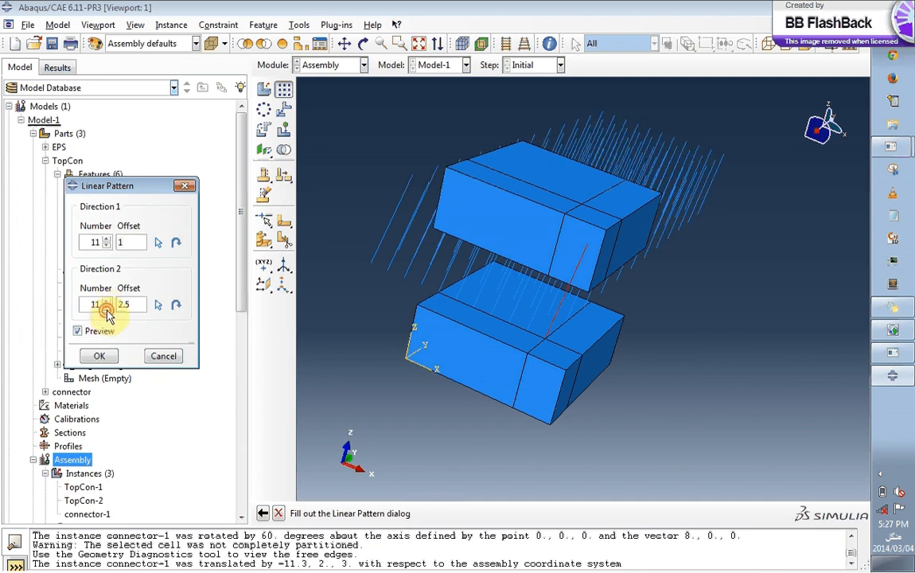
Reduce the instance count back to 2 in both directions of the connector's linear pattern
{"action": "left_click", "coordinate": [107, 309]}
{"action": "left_click", "coordinate": [106, 309]}
{"action": "left_click", "coordinate": [107, 309]}
{"action": "left_click", "coordinate": [107, 309]}
{"action": "left_click", "coordinate": [106, 308]}
{"action": "left_click", "coordinate": [106, 308]}
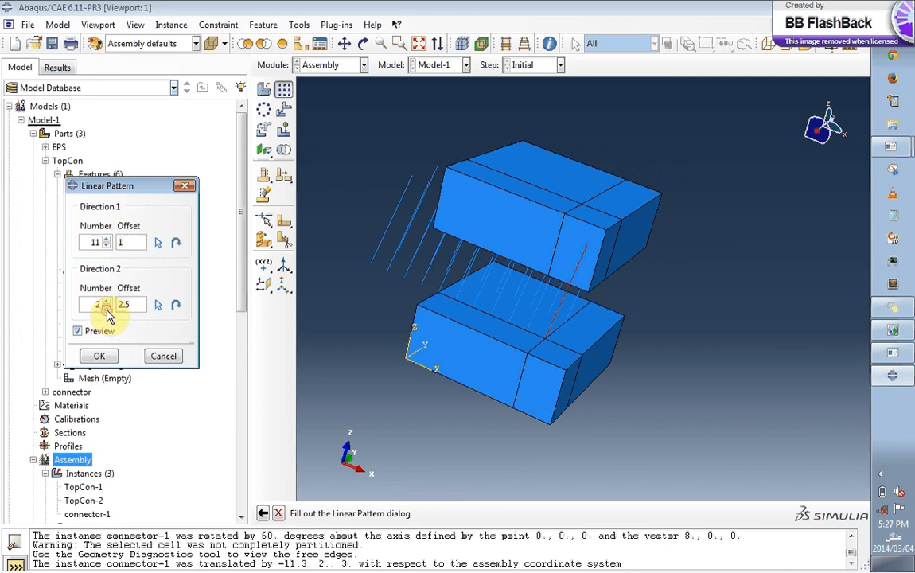
{"action": "left_click", "coordinate": [107, 246]}
{"action": "left_click", "coordinate": [106, 246]}
{"action": "left_click", "coordinate": [107, 246]}
{"action": "left_click", "coordinate": [107, 246]}
{"action": "left_click", "coordinate": [107, 246]}
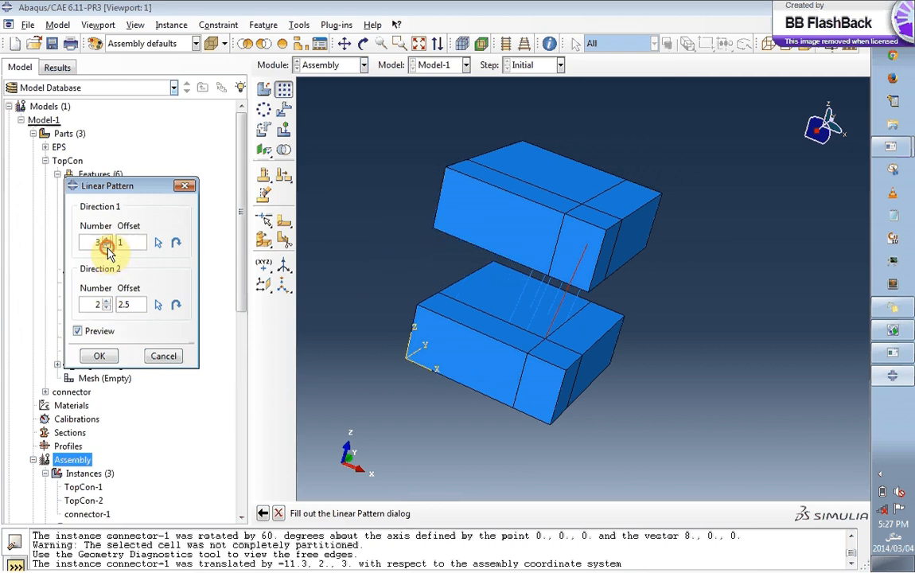
Set the offset to 3 in both pattern directions and create the 2 by 2 linear pattern of the connector
{"action": "double_click", "coordinate": [128, 242]}
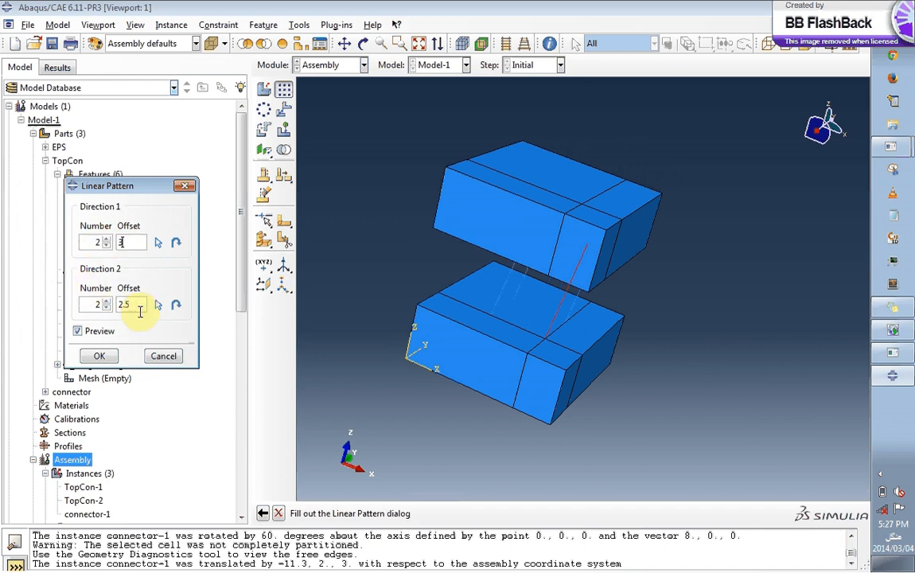
{"action": "double_click", "coordinate": [127, 241]}
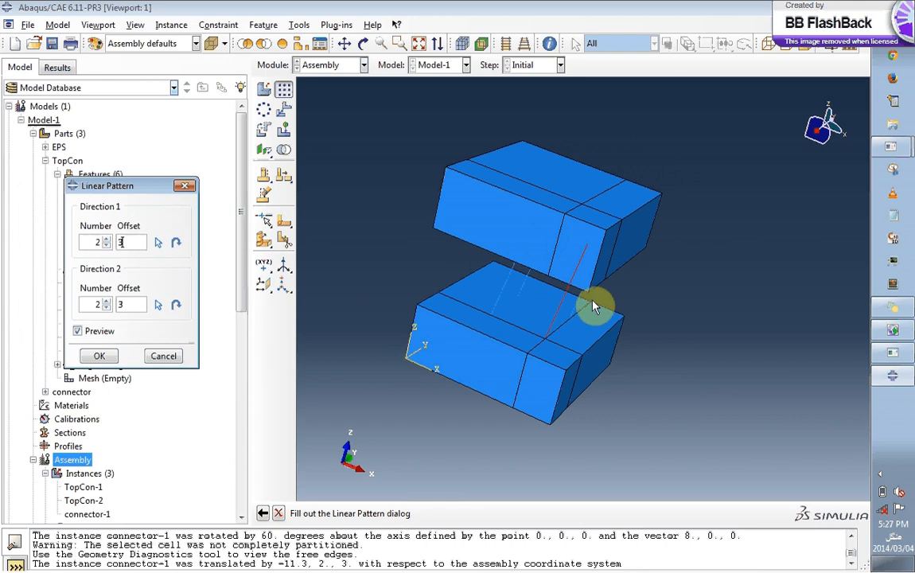
{"action": "left_click", "coordinate": [105, 357]}
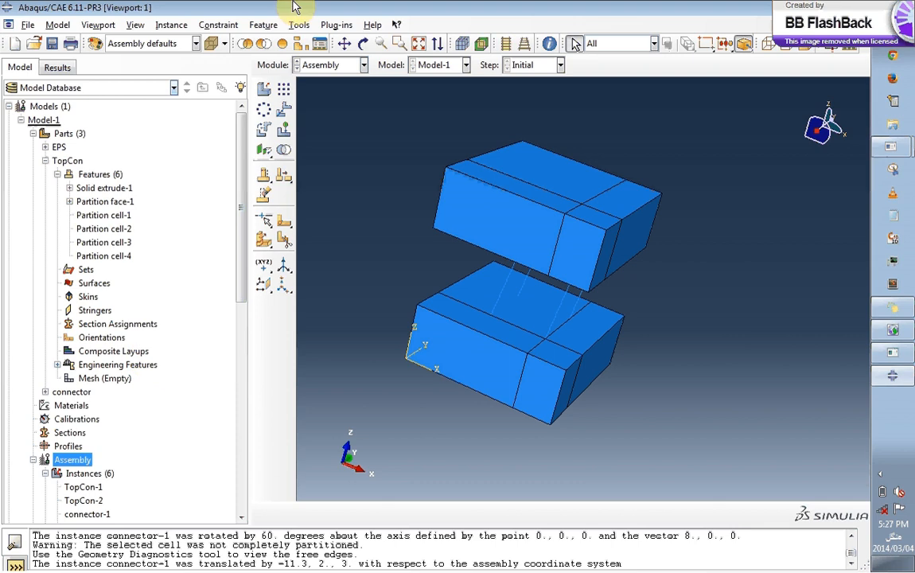
Examine the patterned connectors between the upper and lower TopCon blocks from several sides
{"action": "left_click", "coordinate": [362, 44]}
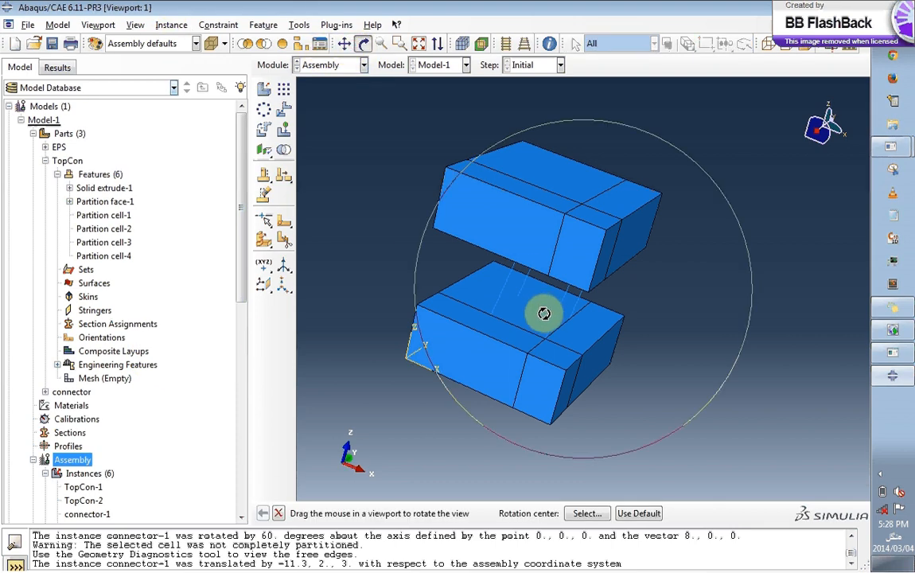
{"action": "left_click_drag", "start_coordinate": [543, 312], "coordinate": [653, 262]}
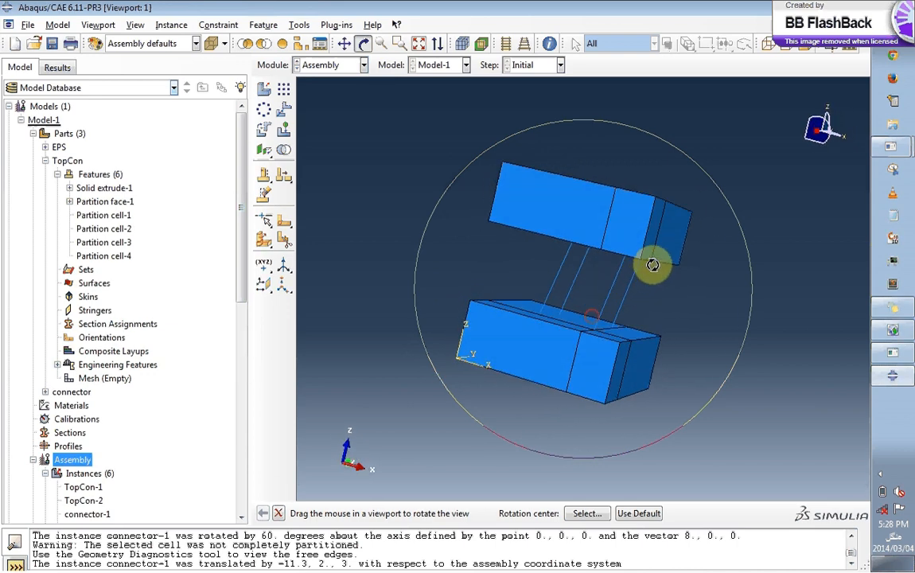
{"action": "left_click_drag", "start_coordinate": [555, 271], "coordinate": [593, 343]}
{"action": "left_click_drag", "start_coordinate": [694, 374], "coordinate": [594, 384]}
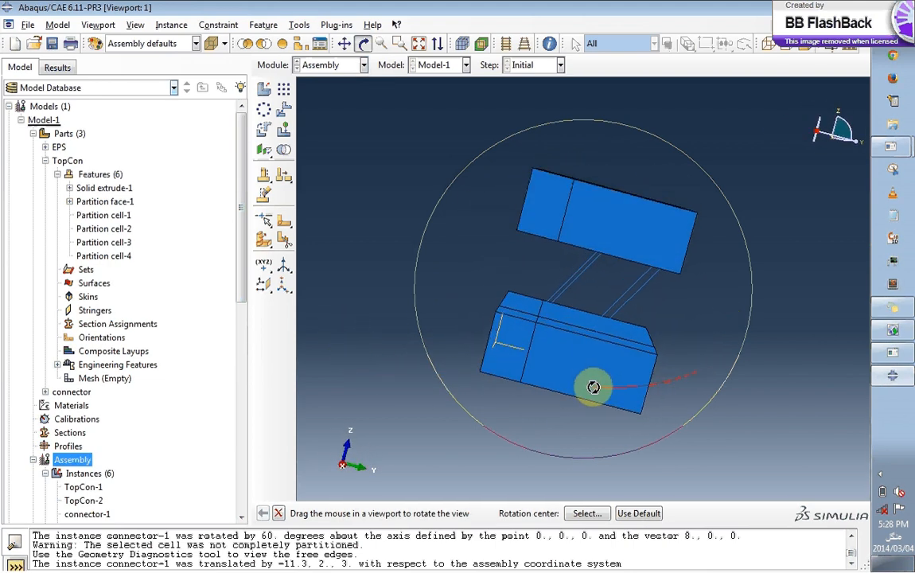
{"action": "left_click_drag", "start_coordinate": [634, 269], "coordinate": [583, 331]}
{"action": "left_click_drag", "start_coordinate": [684, 323], "coordinate": [551, 341]}
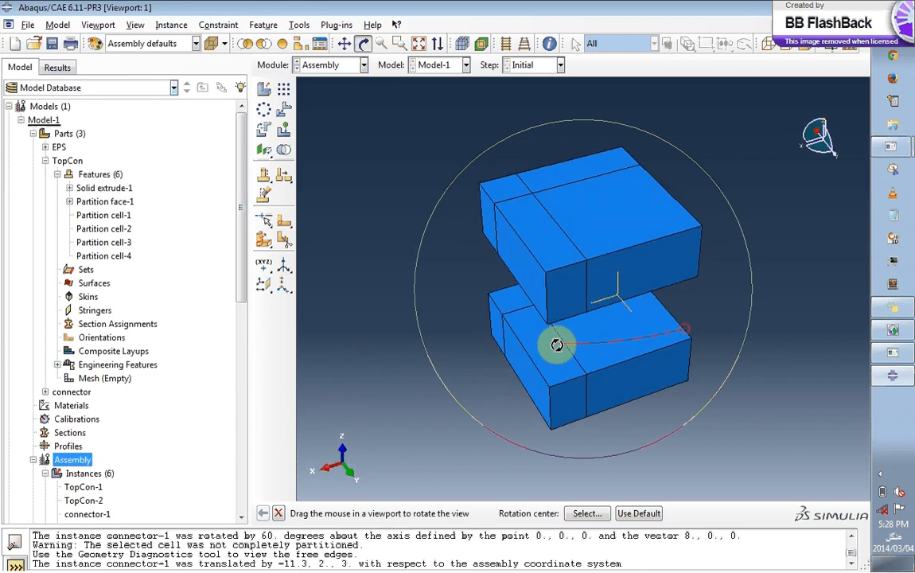
{"action": "left_click_drag", "start_coordinate": [729, 364], "coordinate": [605, 393]}
{"action": "left_click_drag", "start_coordinate": [721, 374], "coordinate": [586, 409]}
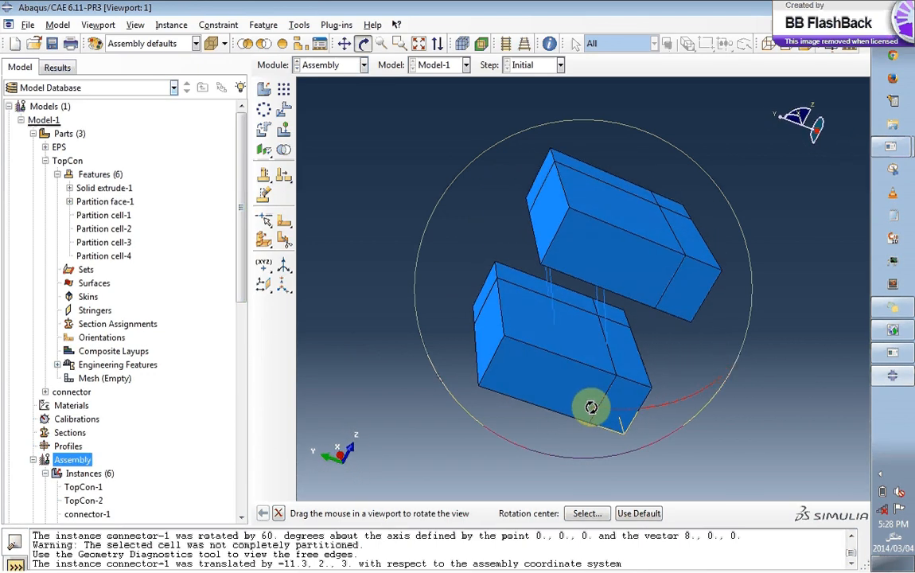
{"action": "left_click_drag", "start_coordinate": [733, 343], "coordinate": [593, 388]}
{"action": "left_click_drag", "start_coordinate": [731, 359], "coordinate": [569, 353]}
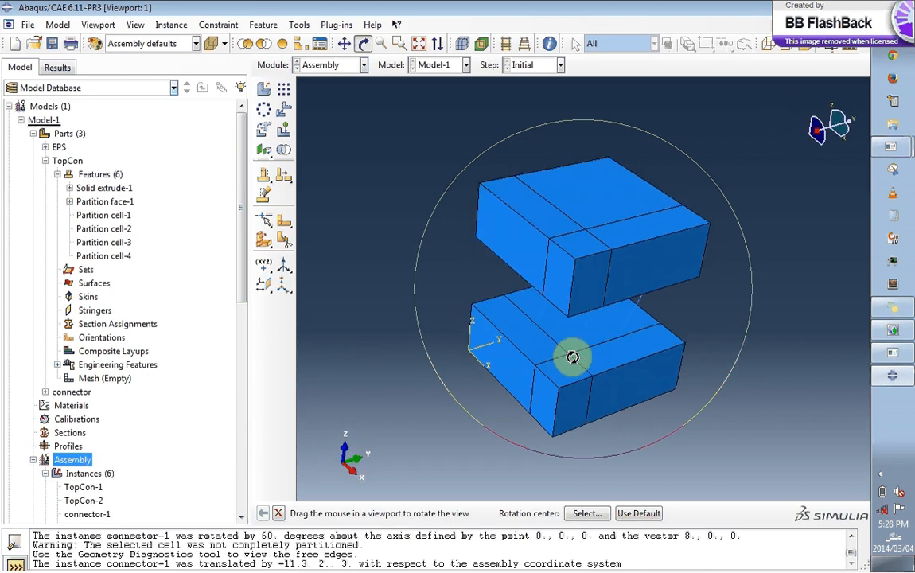
{"action": "left_click_drag", "start_coordinate": [685, 359], "coordinate": [682, 338]}
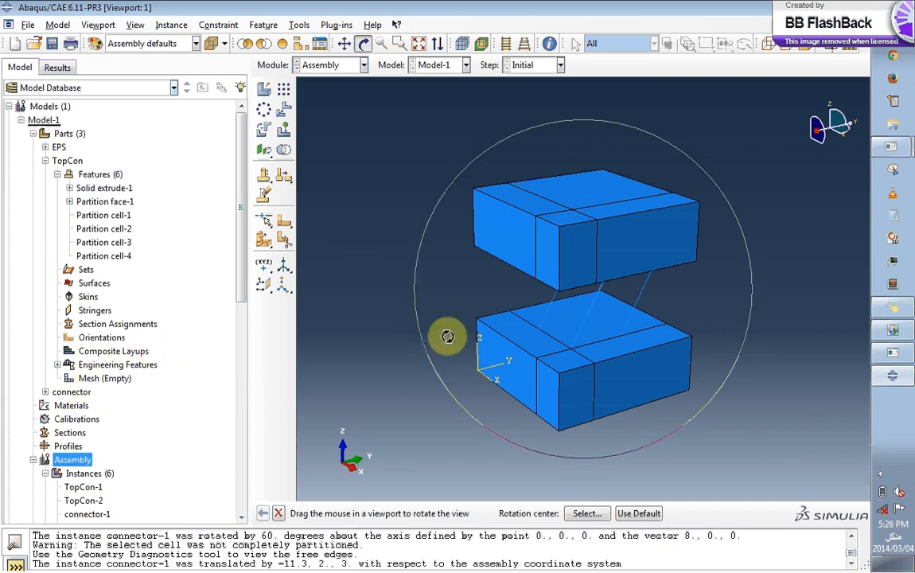
{"action": "left_click_drag", "start_coordinate": [446, 333], "coordinate": [477, 324]}
Look through the model tree's materials, EPS section assignments and engineering features, steps, loads, boundary conditions, jobs, and field and history output requests
{"action": "left_click", "coordinate": [45, 161]}
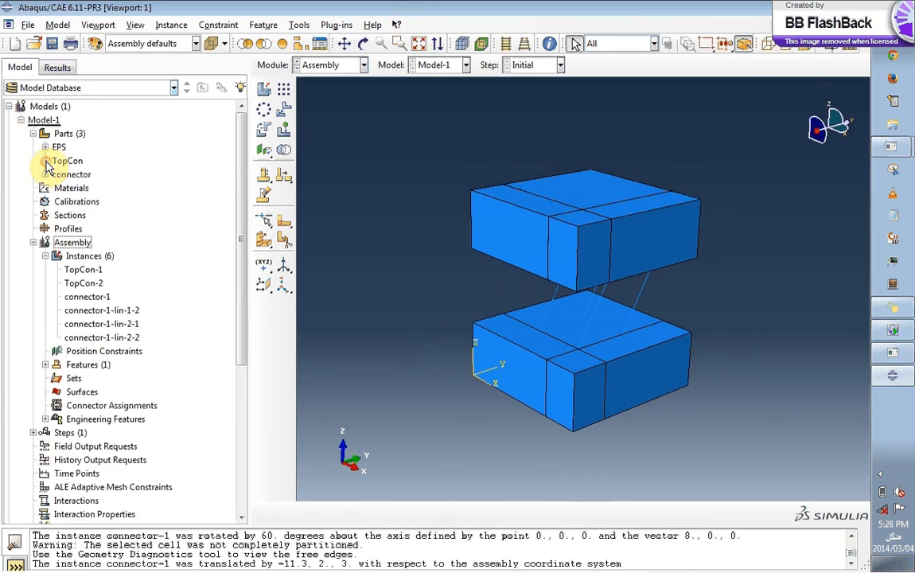
{"action": "left_click", "coordinate": [73, 188]}
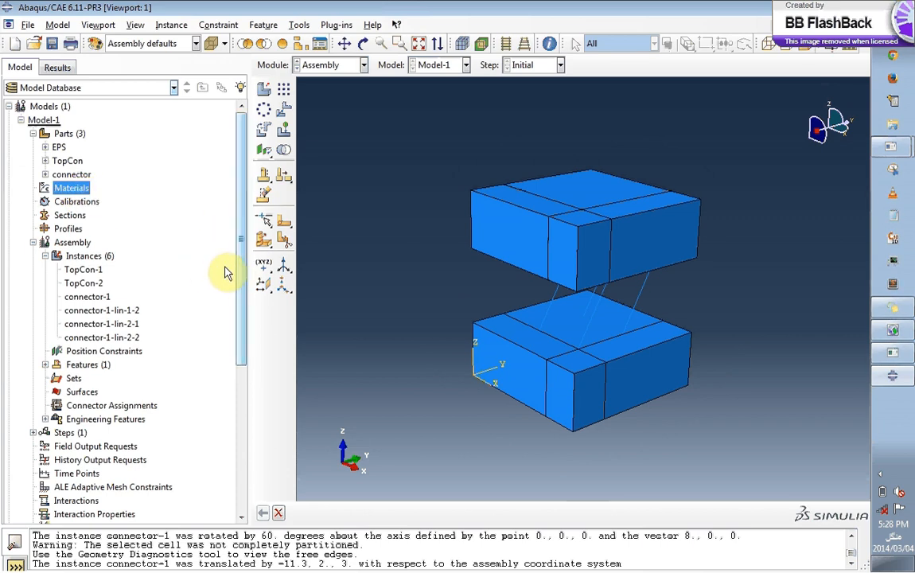
{"action": "left_click", "coordinate": [46, 146]}
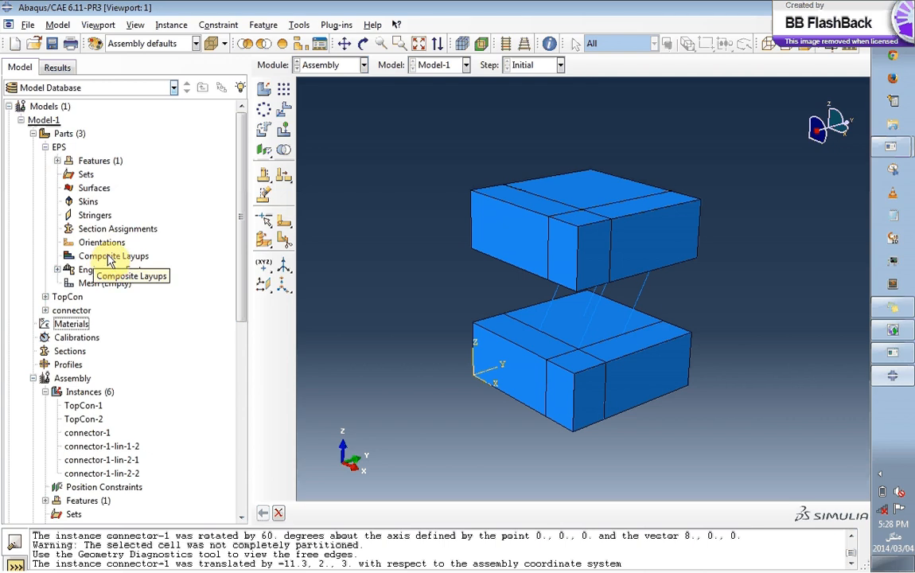
{"action": "left_click", "coordinate": [101, 271]}
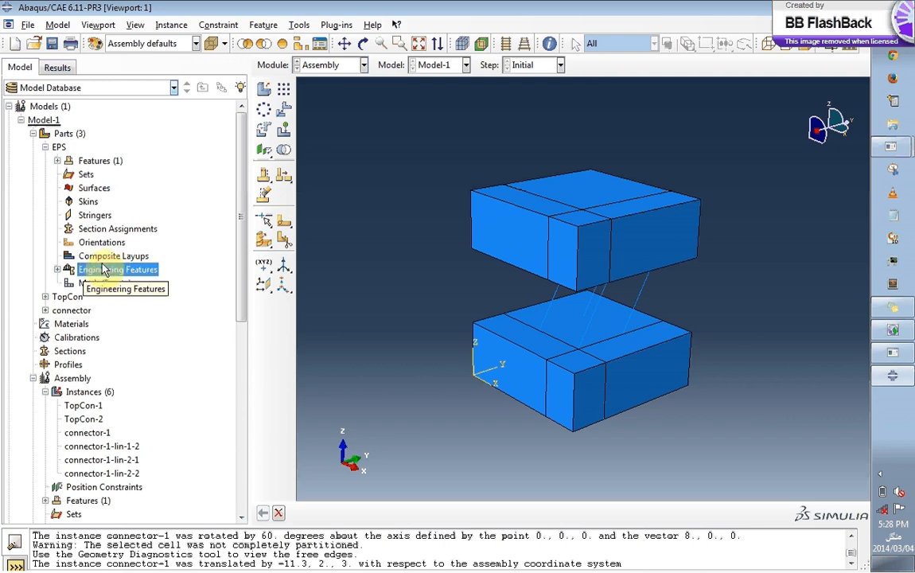
{"action": "left_click", "coordinate": [120, 228]}
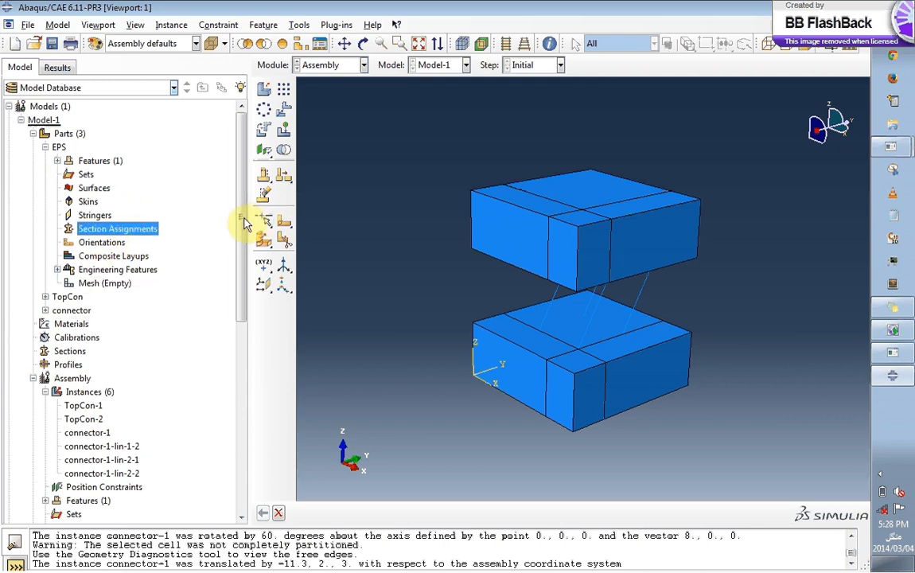
{"action": "left_click_drag", "start_coordinate": [241, 220], "coordinate": [256, 337]}
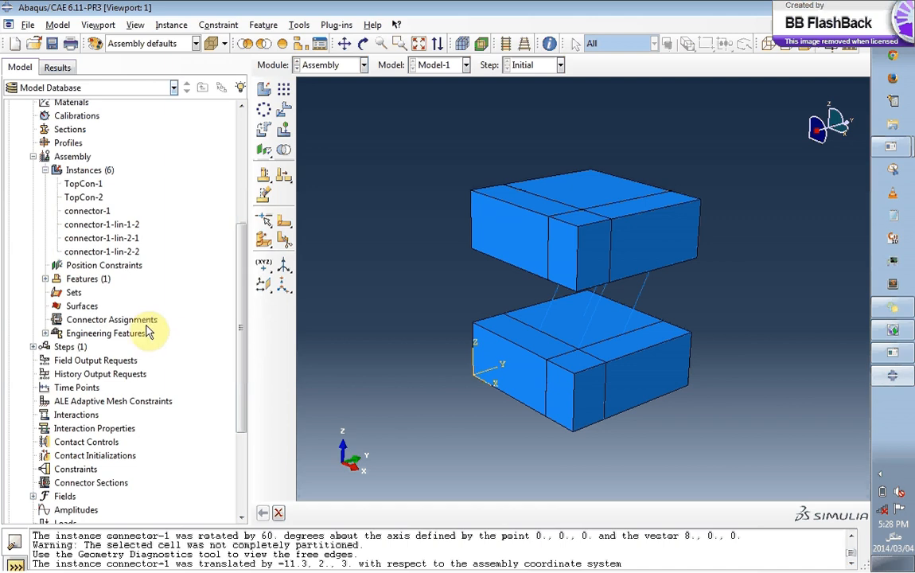
{"action": "left_click", "coordinate": [70, 346]}
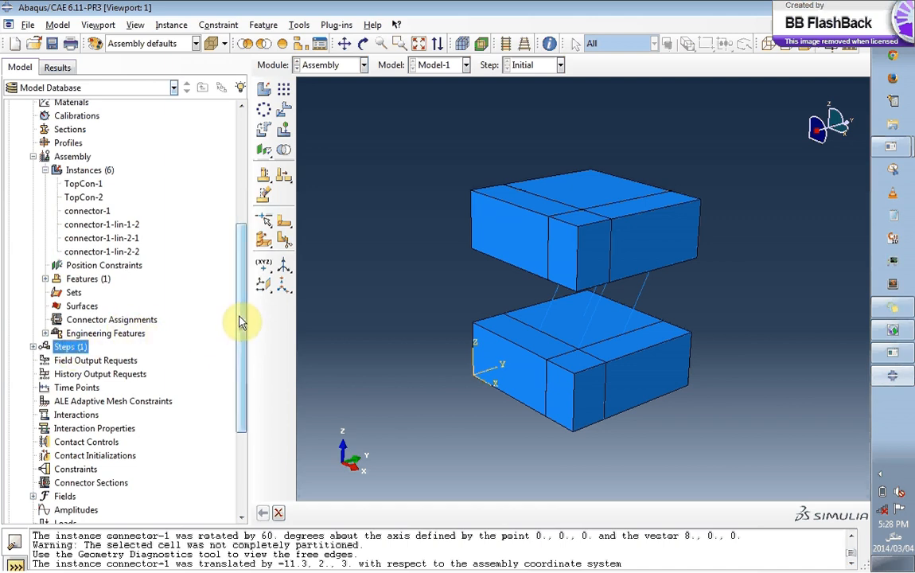
{"action": "left_click_drag", "start_coordinate": [241, 322], "coordinate": [243, 379]}
{"action": "left_click", "coordinate": [69, 404]}
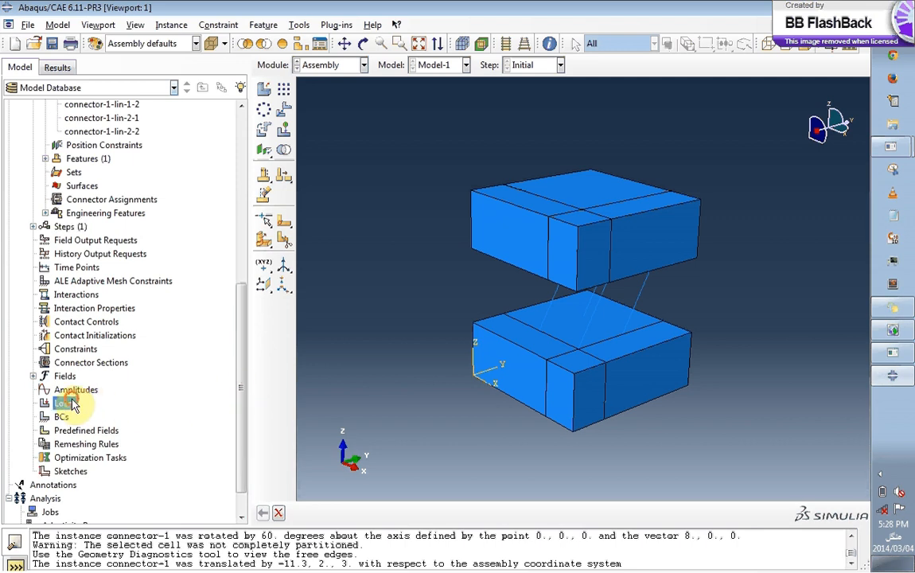
{"action": "left_click", "coordinate": [64, 416]}
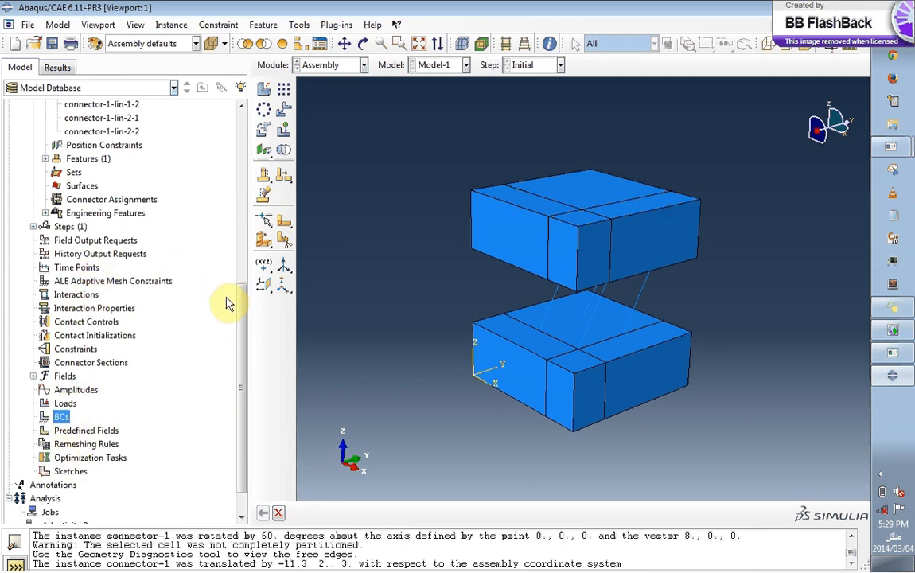
{"action": "left_click_drag", "start_coordinate": [244, 317], "coordinate": [239, 346]}
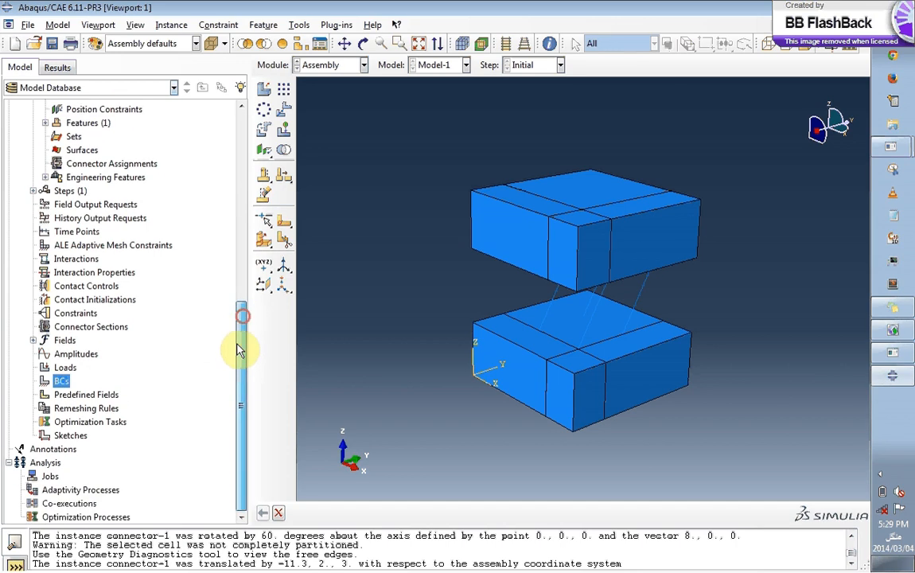
{"action": "left_click", "coordinate": [50, 476]}
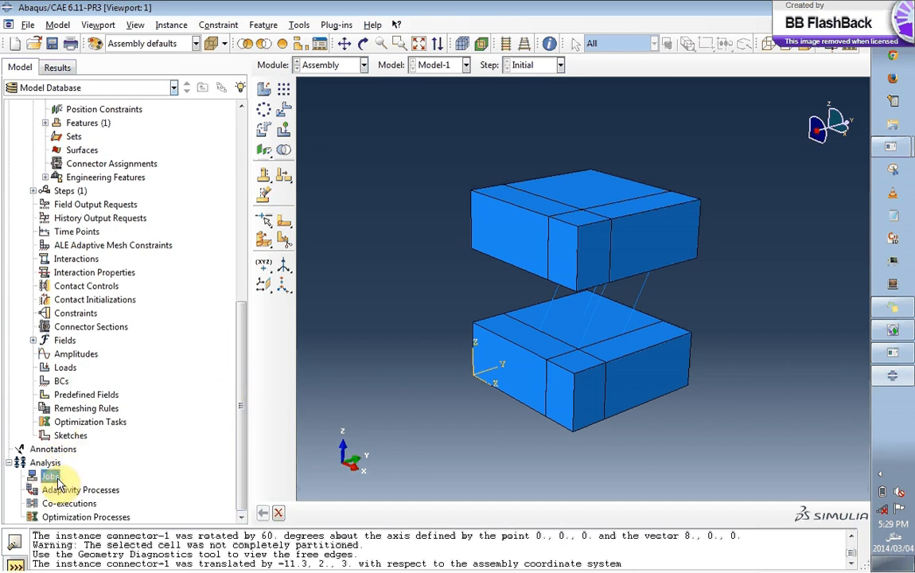
{"action": "left_click", "coordinate": [53, 206]}
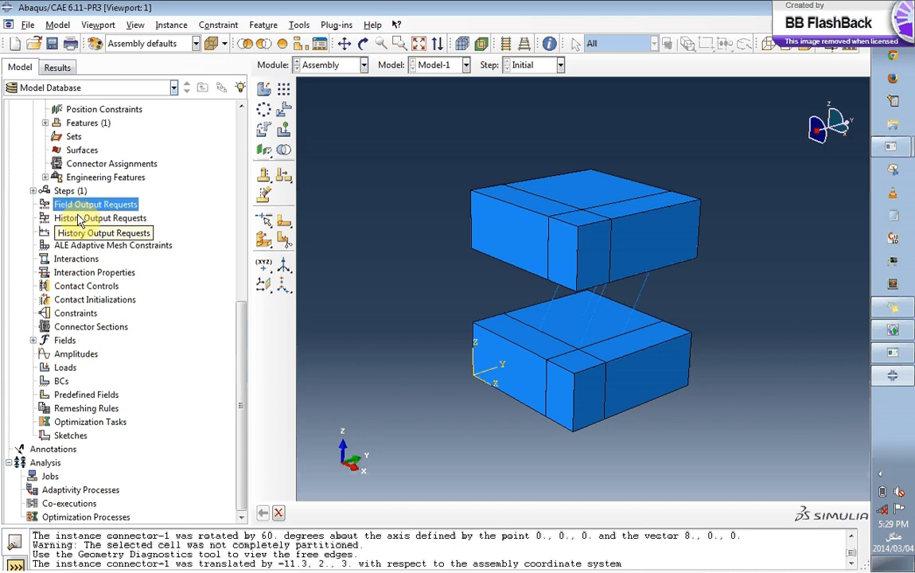
{"action": "left_click", "coordinate": [79, 220]}
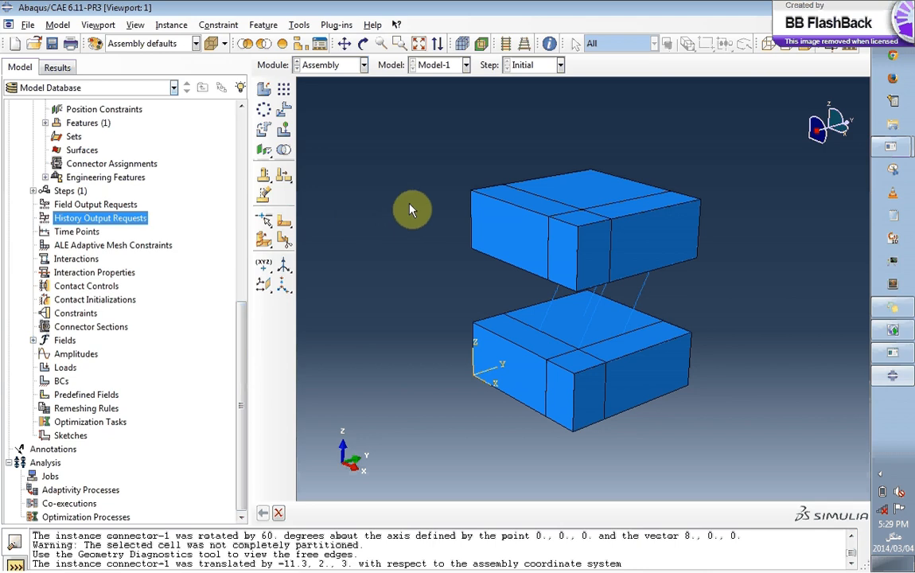
{"action": "left_click", "coordinate": [881, 477]}
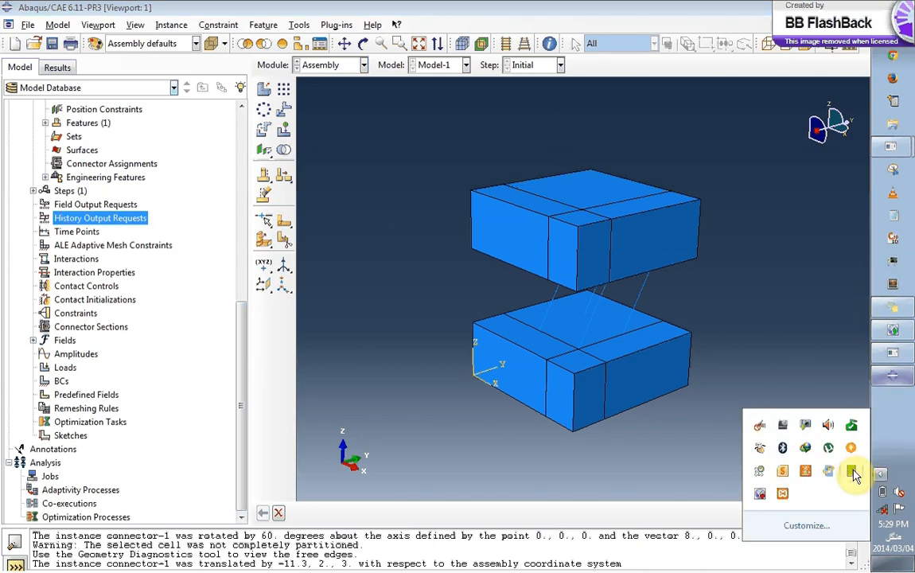
{"action": "left_click", "coordinate": [827, 480]}
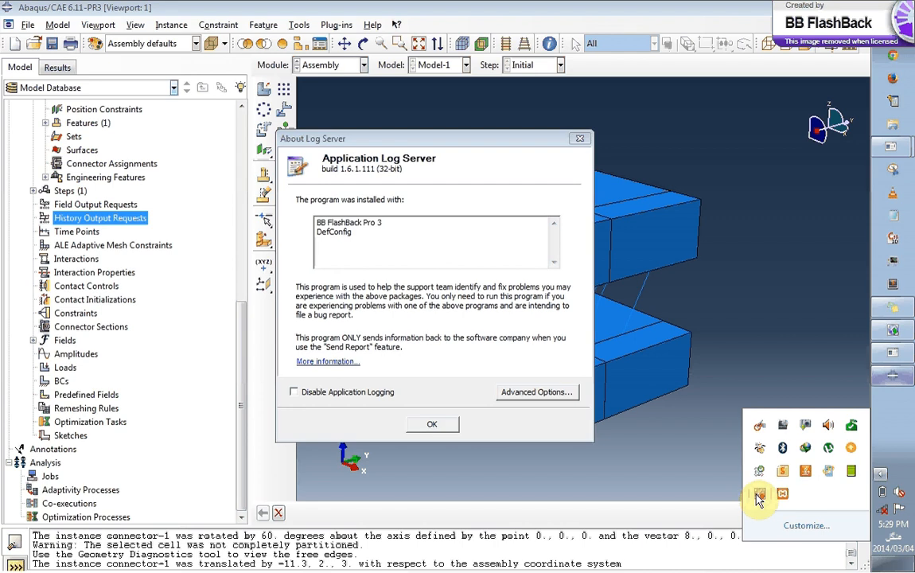
{"action": "right_click", "coordinate": [758, 497]}
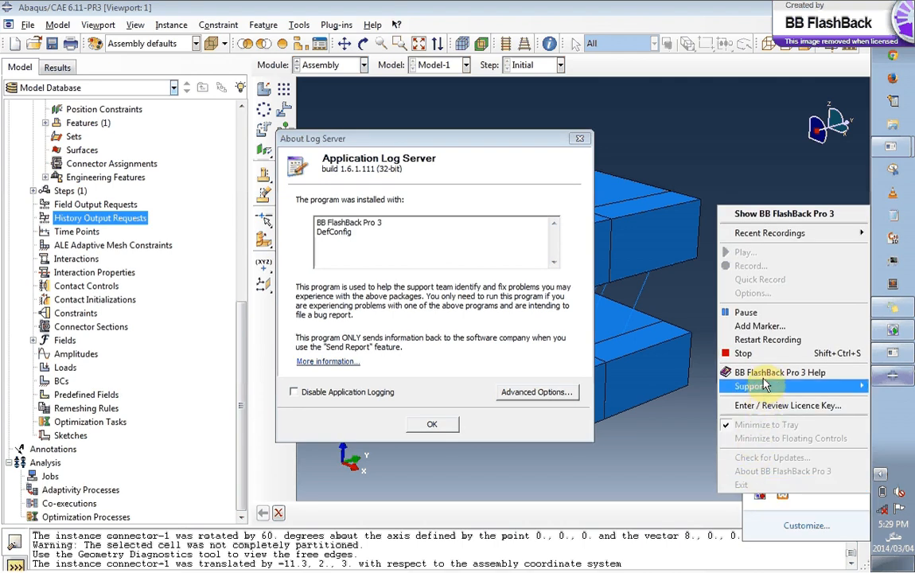